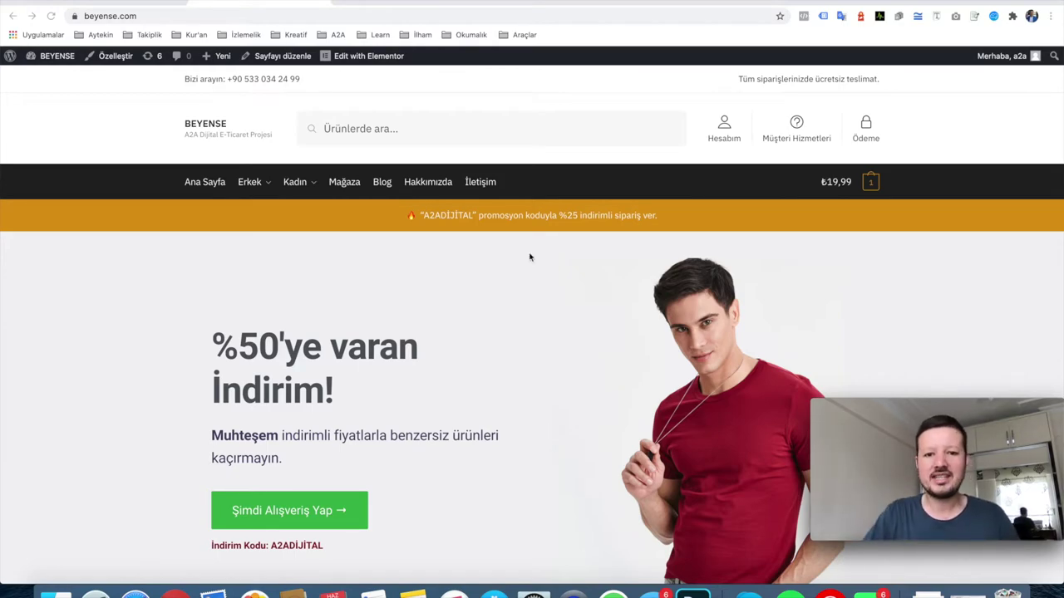
scroll(529, 257, "down", 10)
scroll(530, 257, "up", 5)
scroll(529, 258, "up", 10)
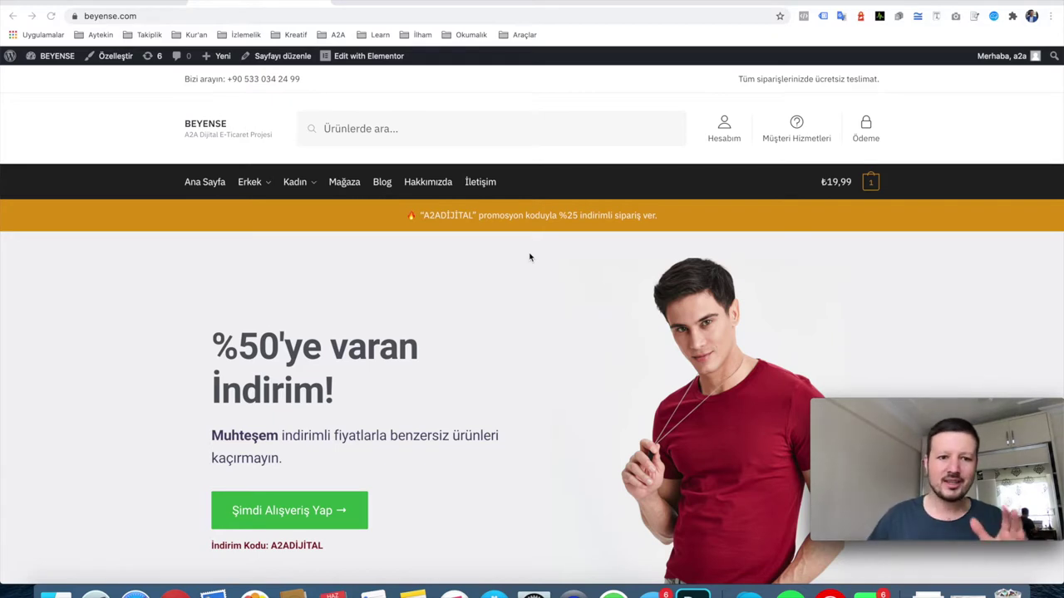
Go to the site's administration dashboard and open the page for adding a new plugin.
left_click(46, 78)
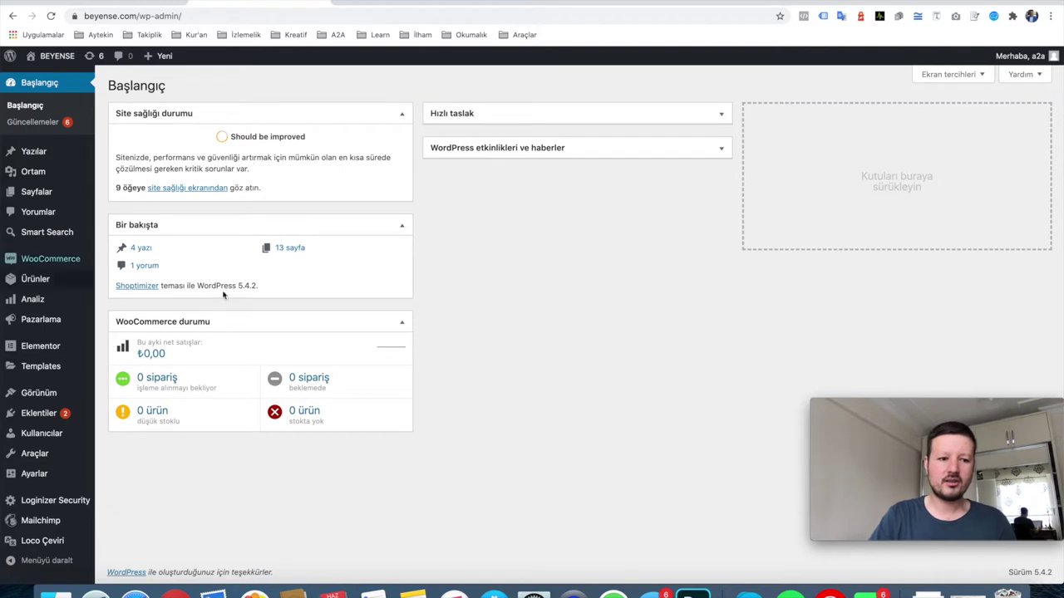
mouse_move(36, 418)
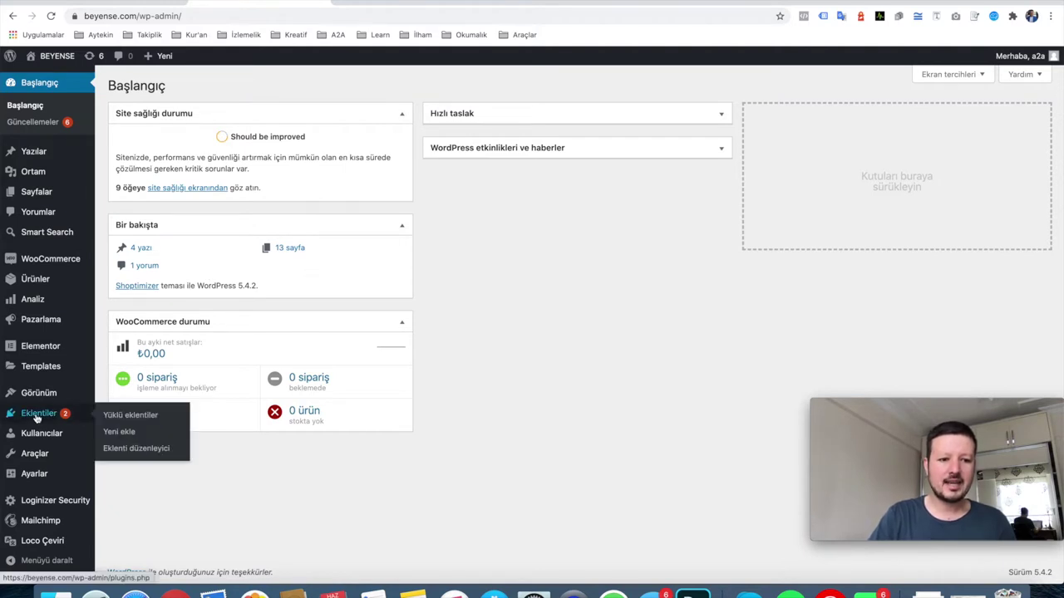
left_click(119, 432)
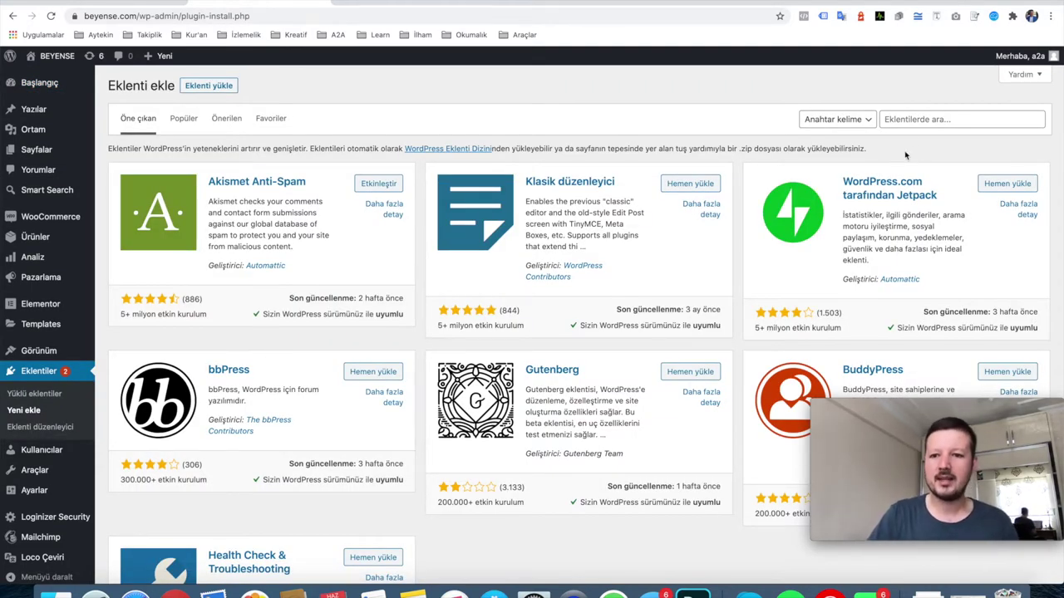
Search the plugin directory for "Perfect WooCommerce Brands", and install and activate Perfect Brands for WooCommerce.
left_click(914, 119)
type("Perfect WooCommerce Brands")
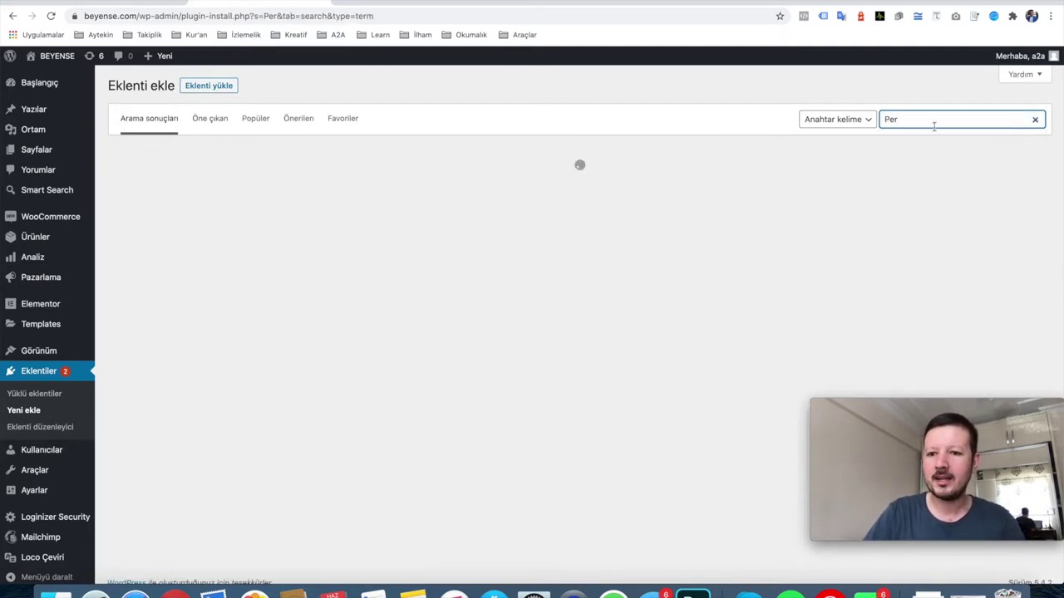
left_click(933, 144)
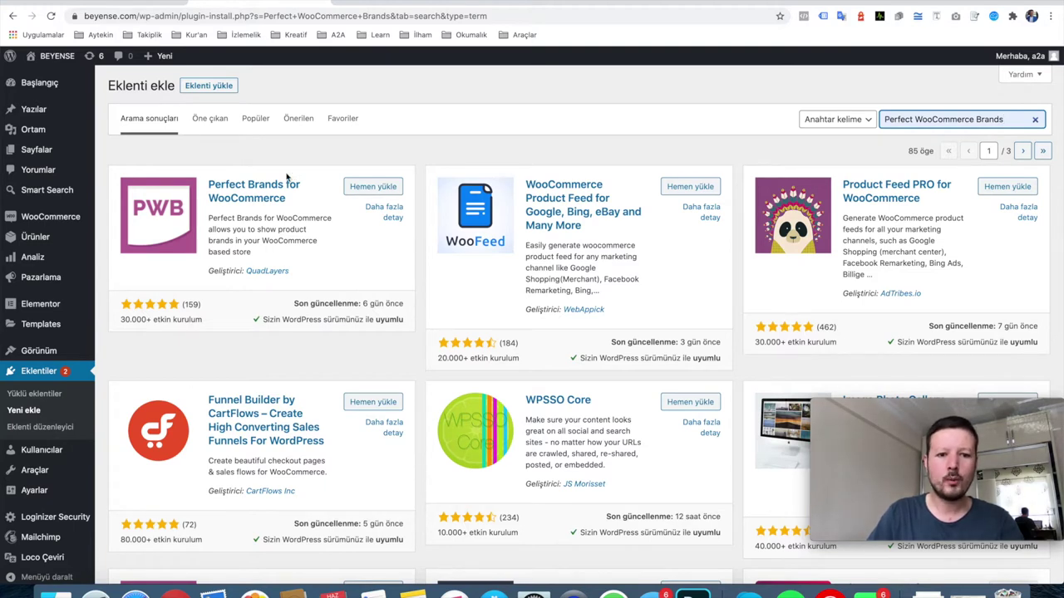
left_click(381, 188)
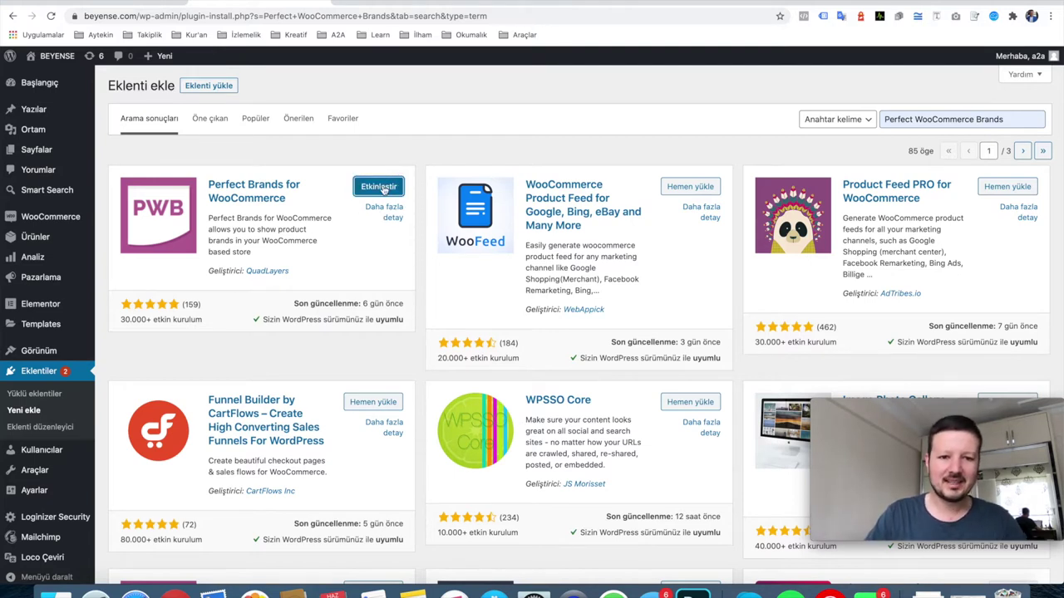
left_click(372, 190)
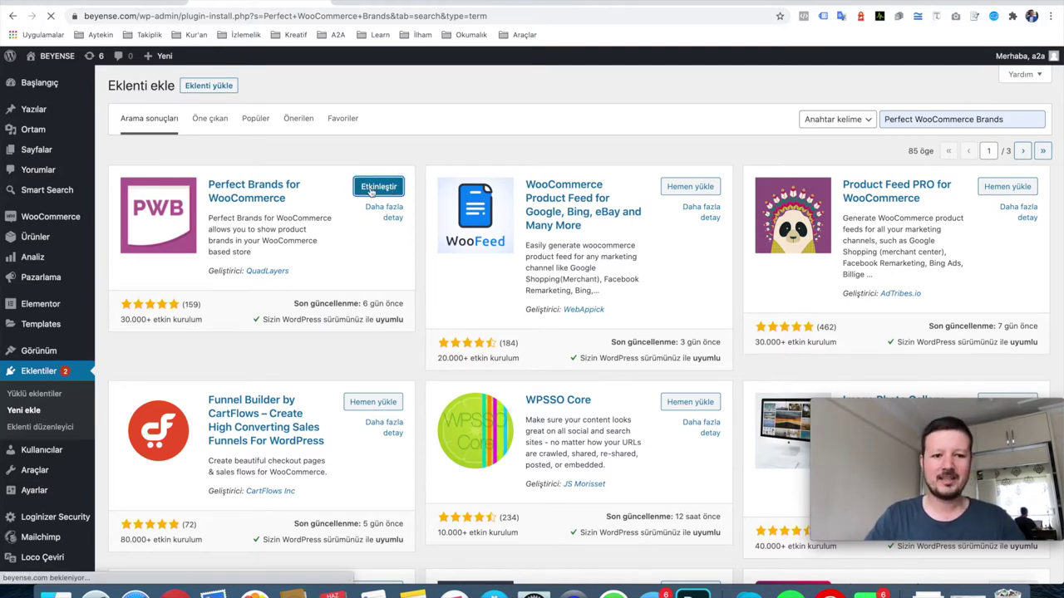
Examine the Ürünler submenu for the Markalar entry that belongs to the brands plugin.
mouse_move(36, 237)
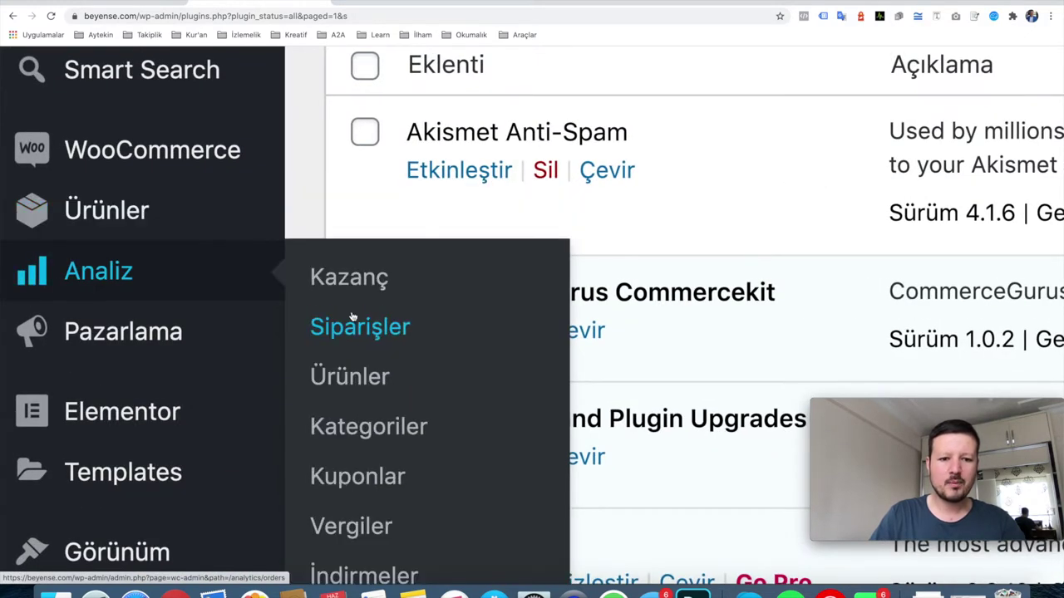
mouse_move(203, 225)
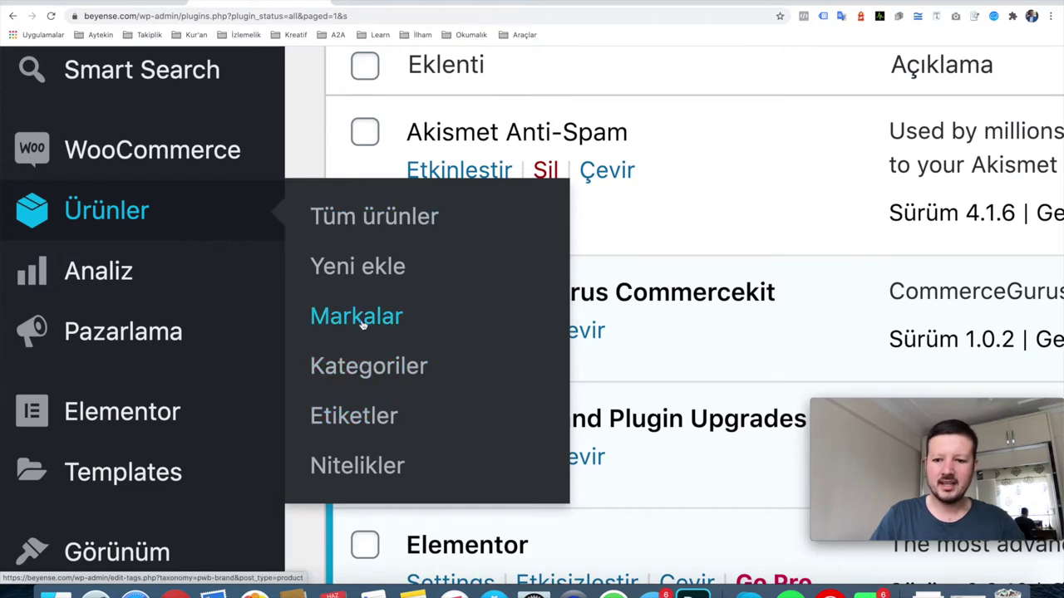
key("super+minus")
key("super+minus")
key("super+minus")
key("super+minus")
key("super+minus")
key("super+minus")
key("super+minus")
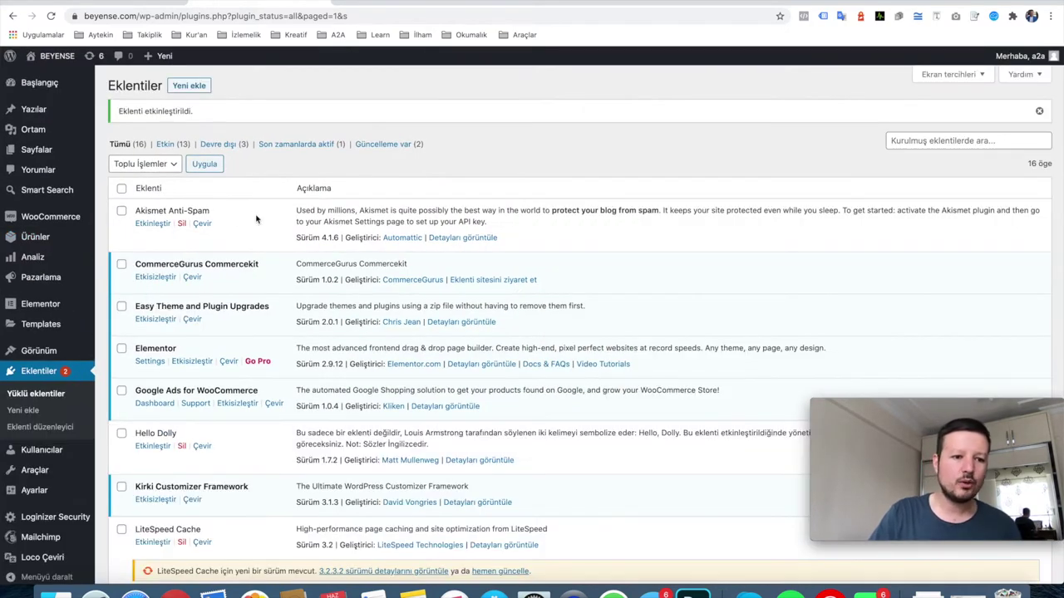
Open the Markalar section of the WooCommerce settings.
mouse_move(83, 216)
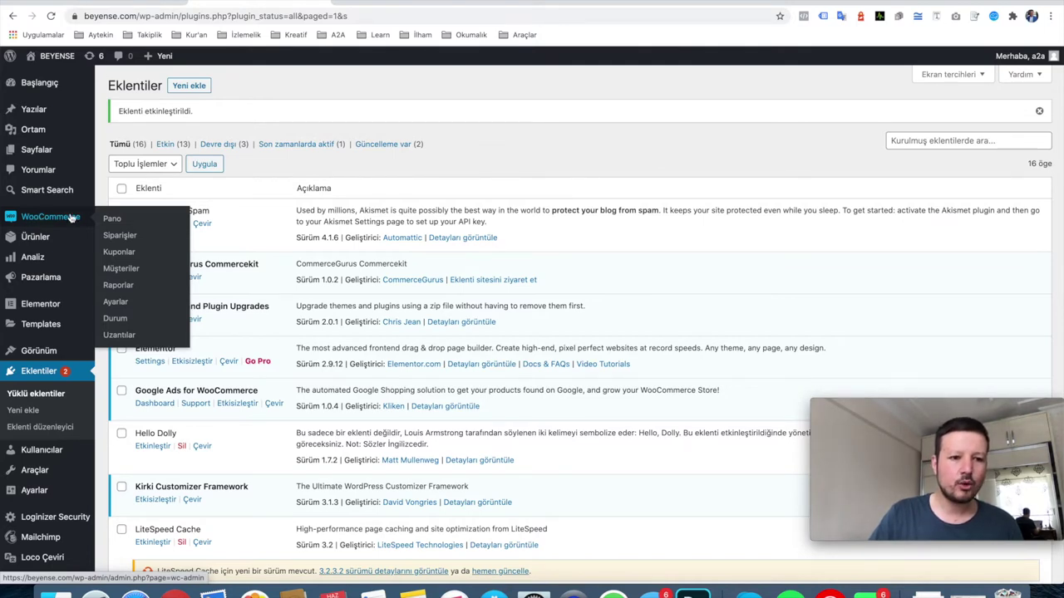
left_click(120, 306)
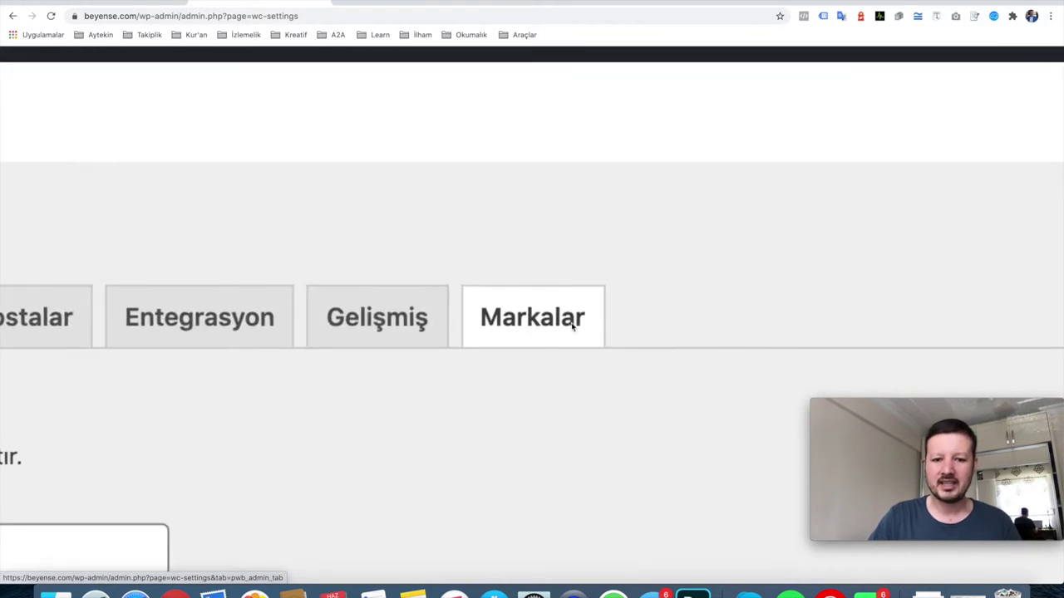
left_click(526, 321)
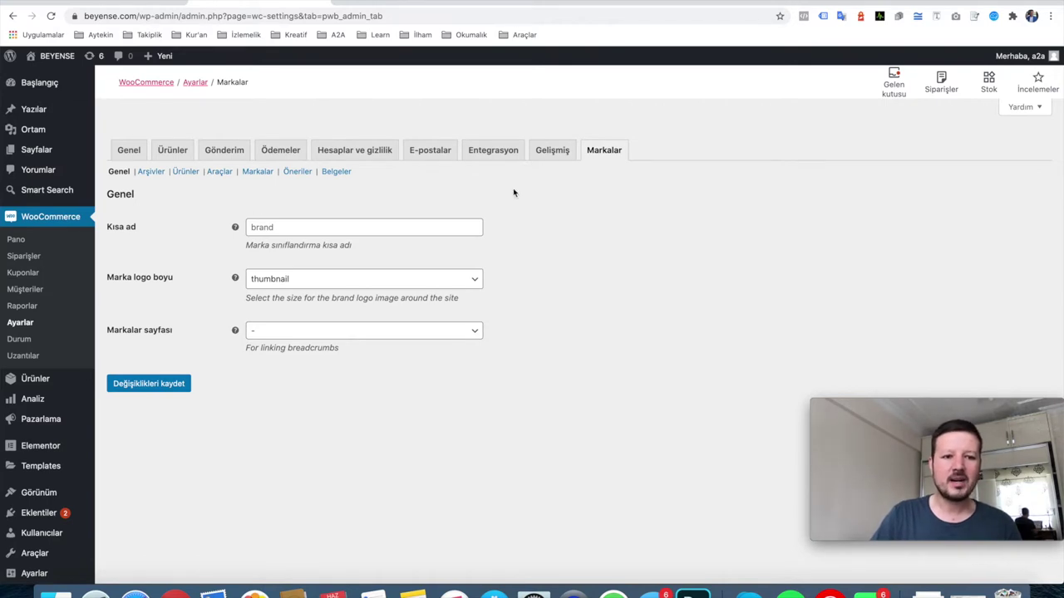
Set the brand short name (Kısa ad) to "marka" with the logo size at thumbnail, and save the general brand settings.
left_click(390, 228)
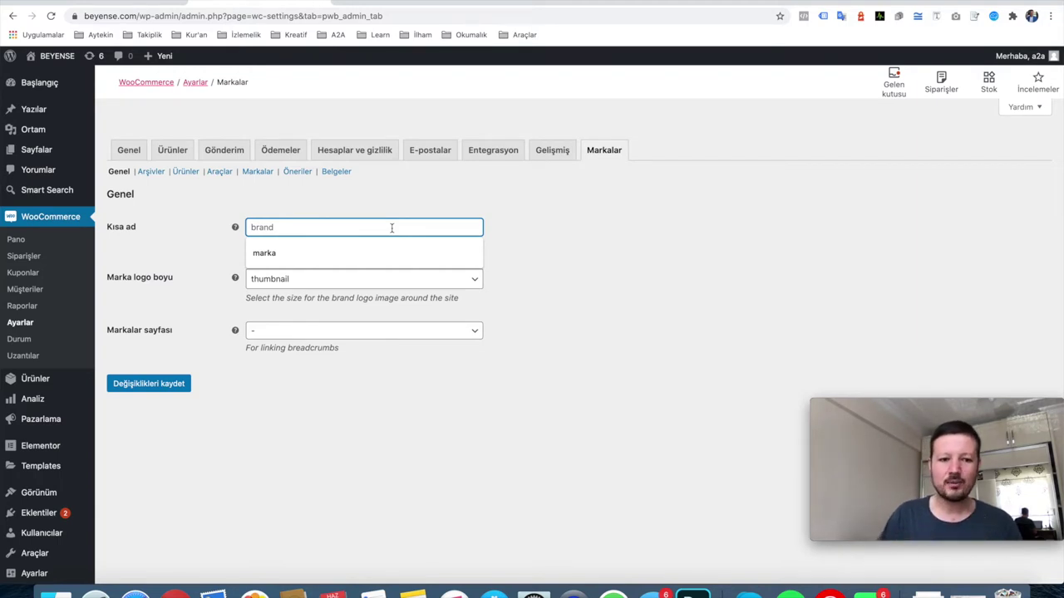
key("Down")
key("Return")
left_click(614, 271)
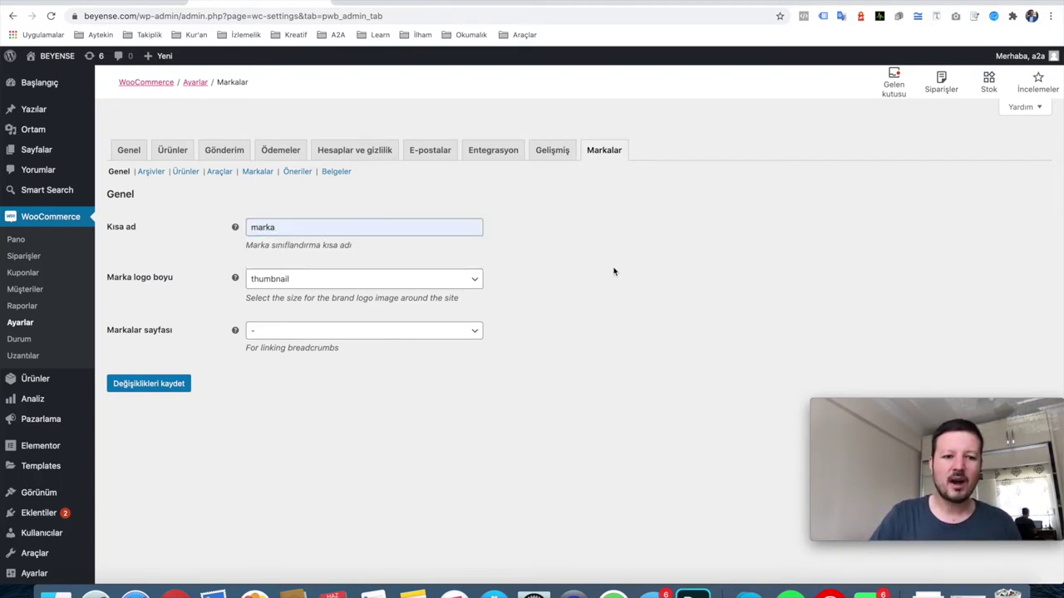
left_click(327, 279)
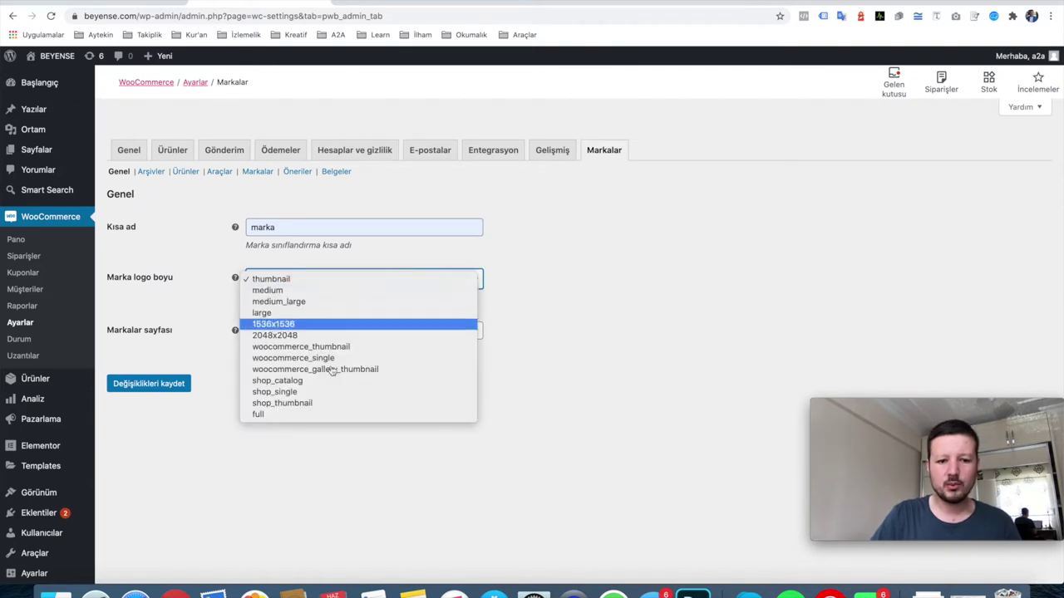
left_click(307, 281)
left_click(577, 262)
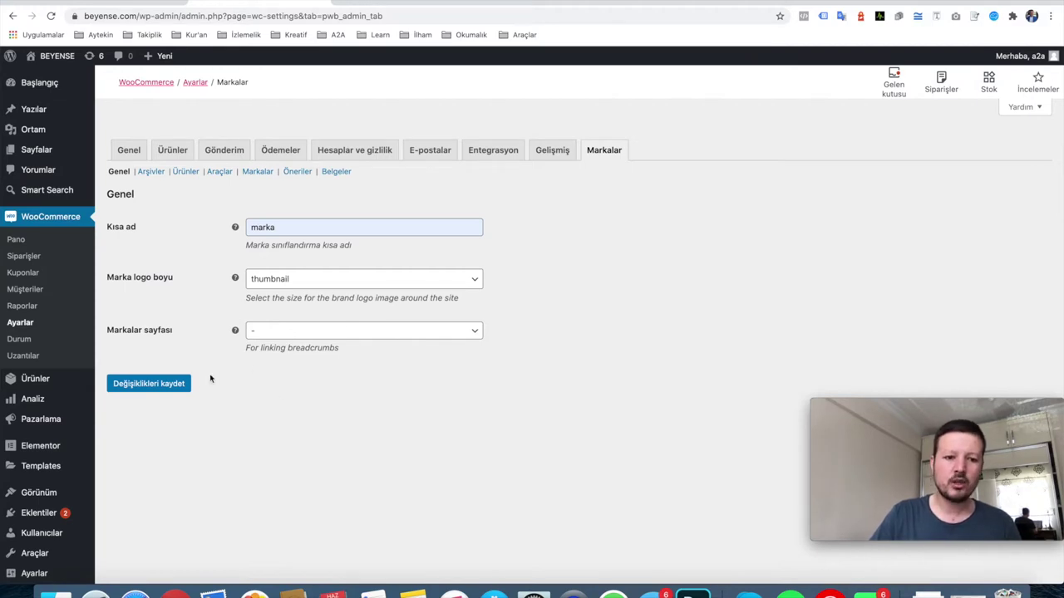
left_click(148, 383)
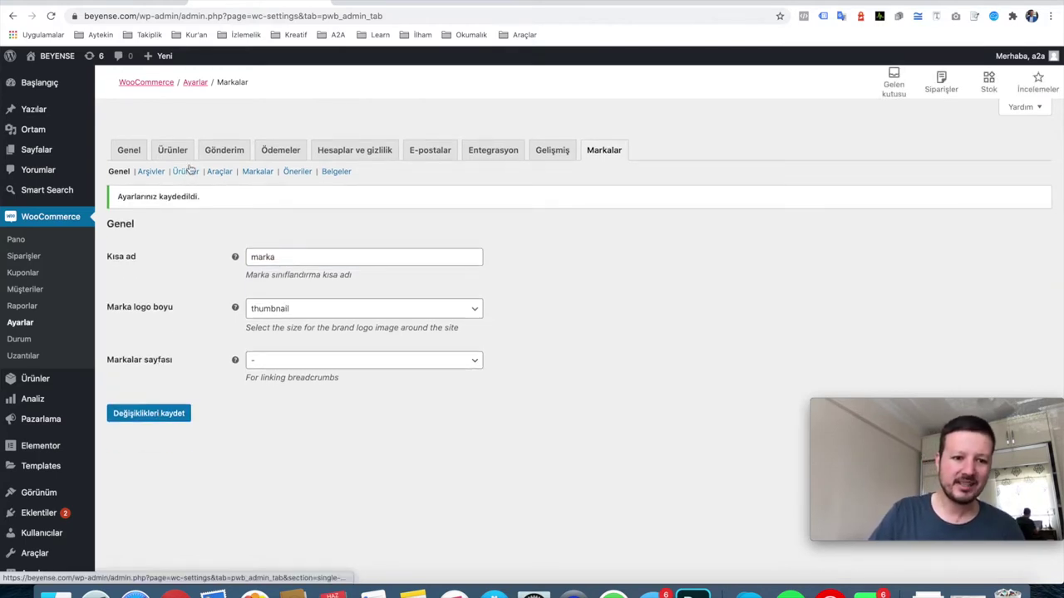
Open the Arşivler brand settings and review the choices for showing the brand description and the brand banner.
left_click(149, 174)
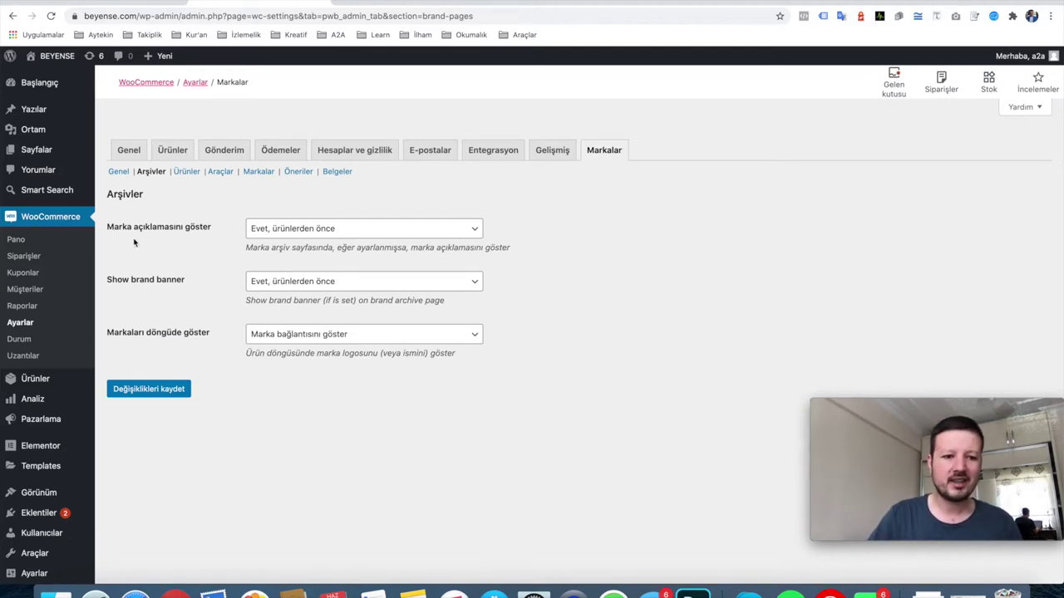
left_click(345, 230)
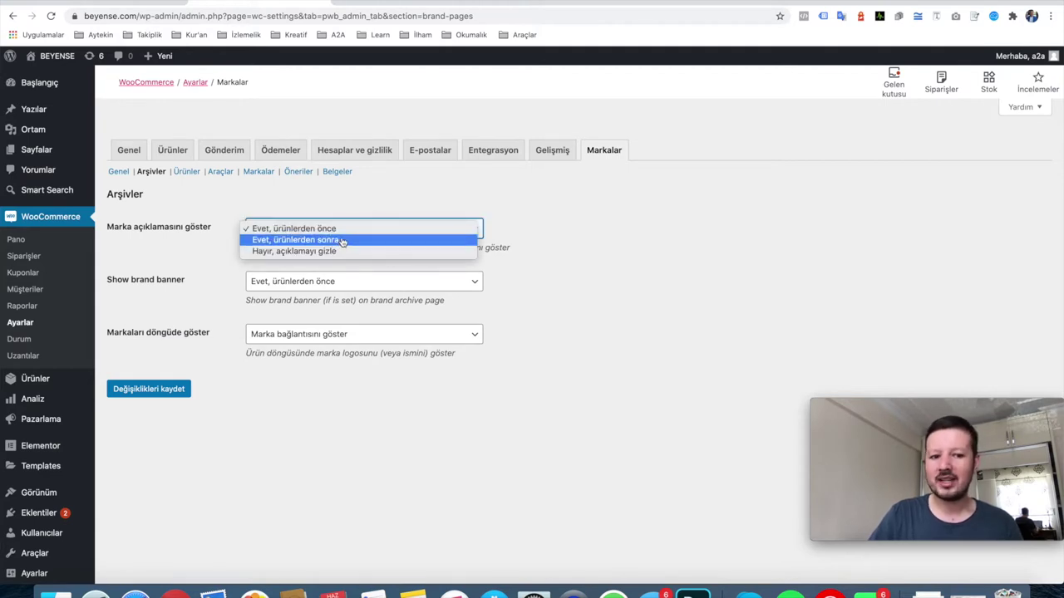
left_click(186, 253)
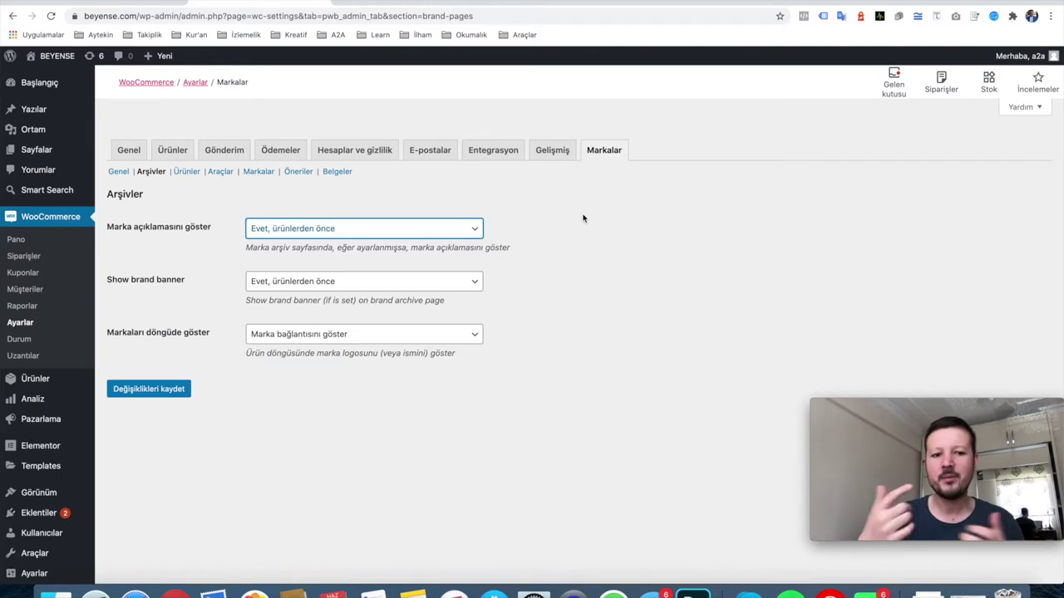
left_click(620, 235)
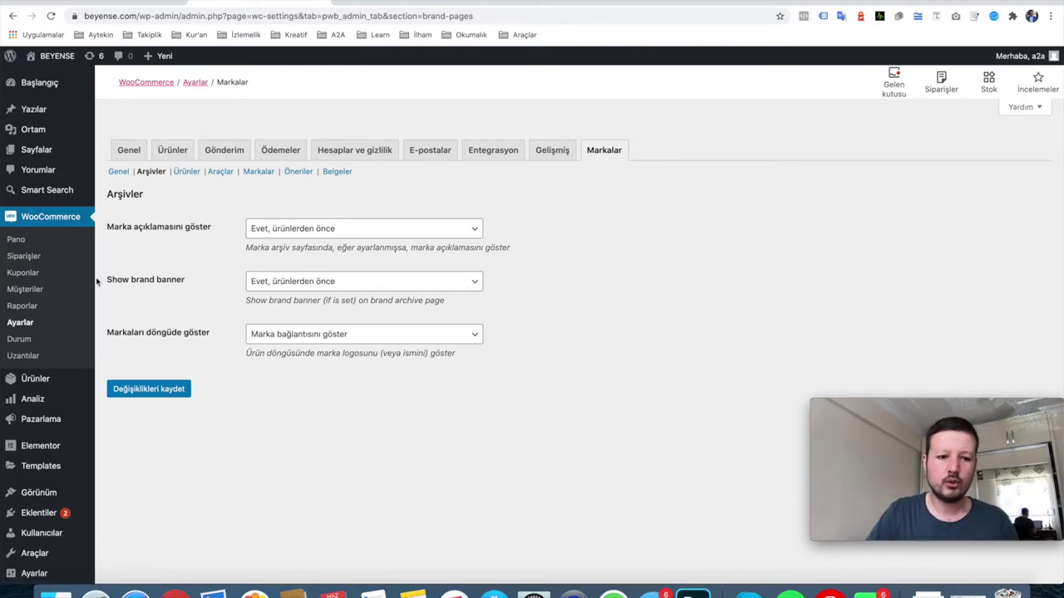
left_click(324, 281)
left_click(376, 282)
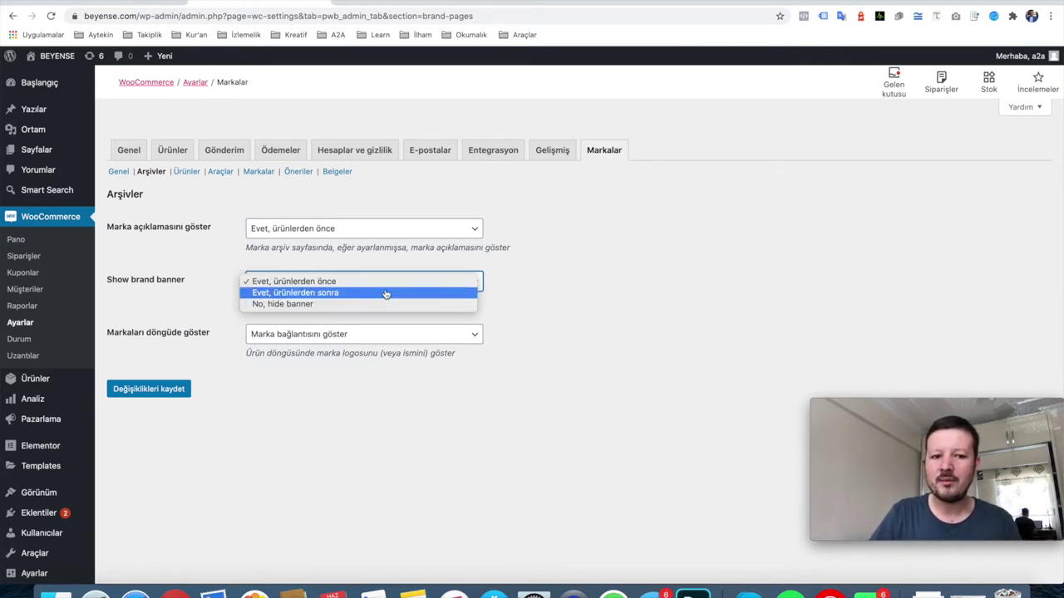
left_click(650, 268)
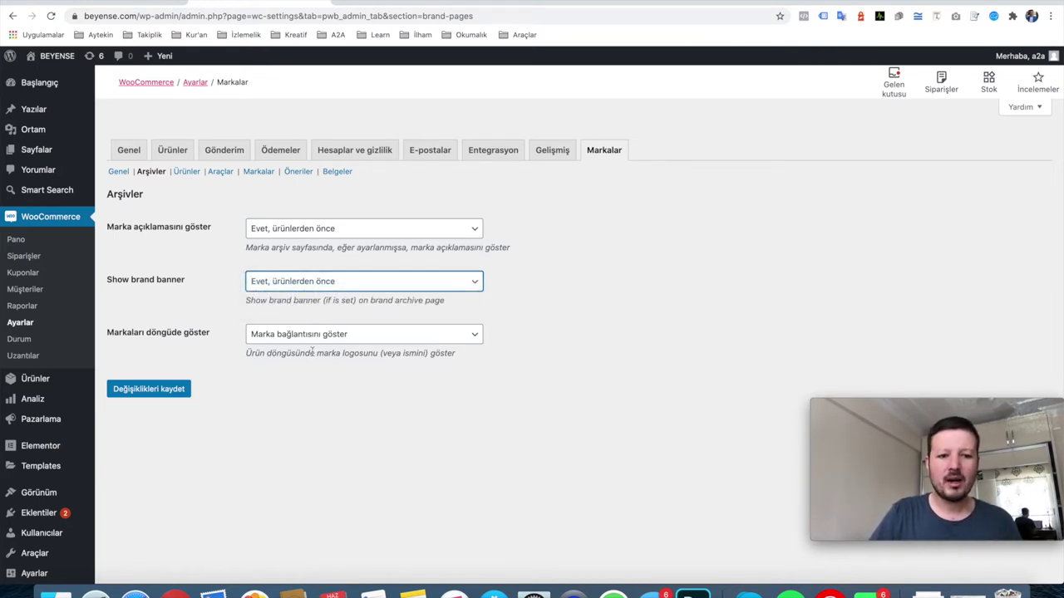
Set the Markaları döngüde göster option to Hayır in the brand archive settings.
left_click(414, 335)
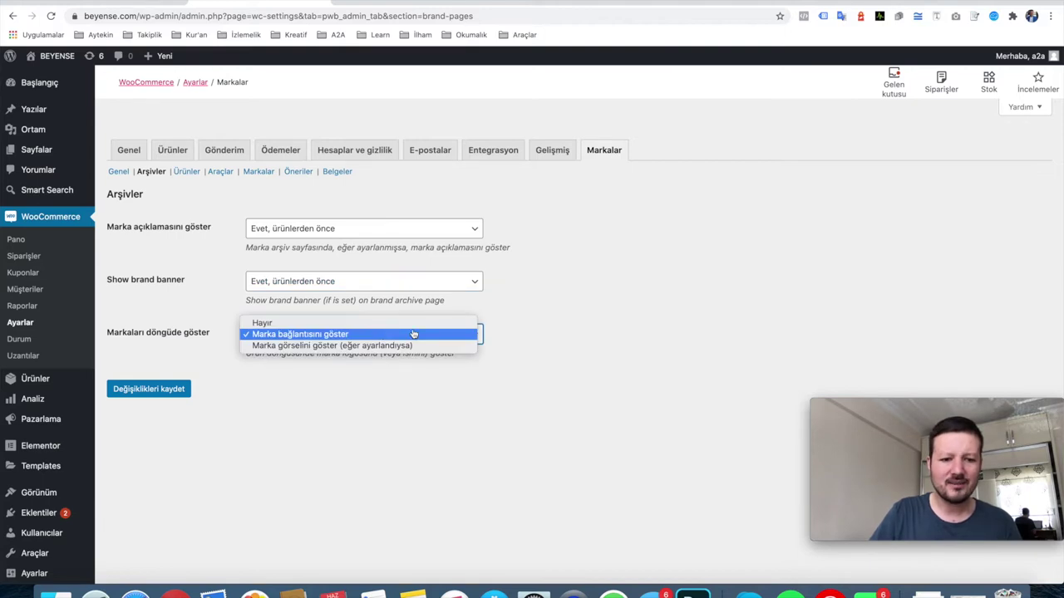
left_click(411, 324)
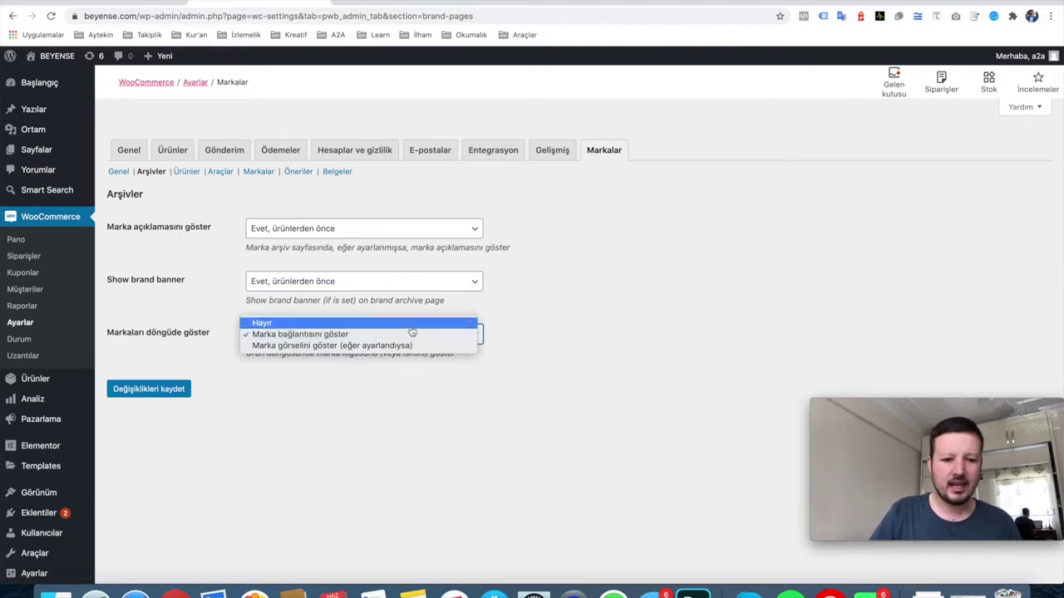
left_click(536, 341)
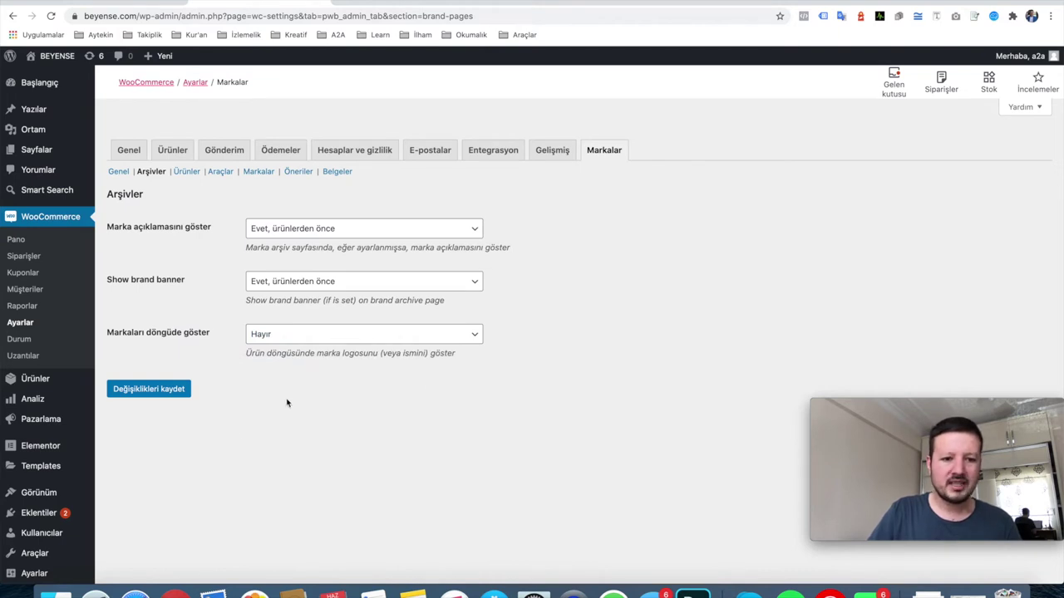
Review the Ürünler brand settings for brand position and product page display, as well as the Araçlar brand settings.
left_click(185, 173)
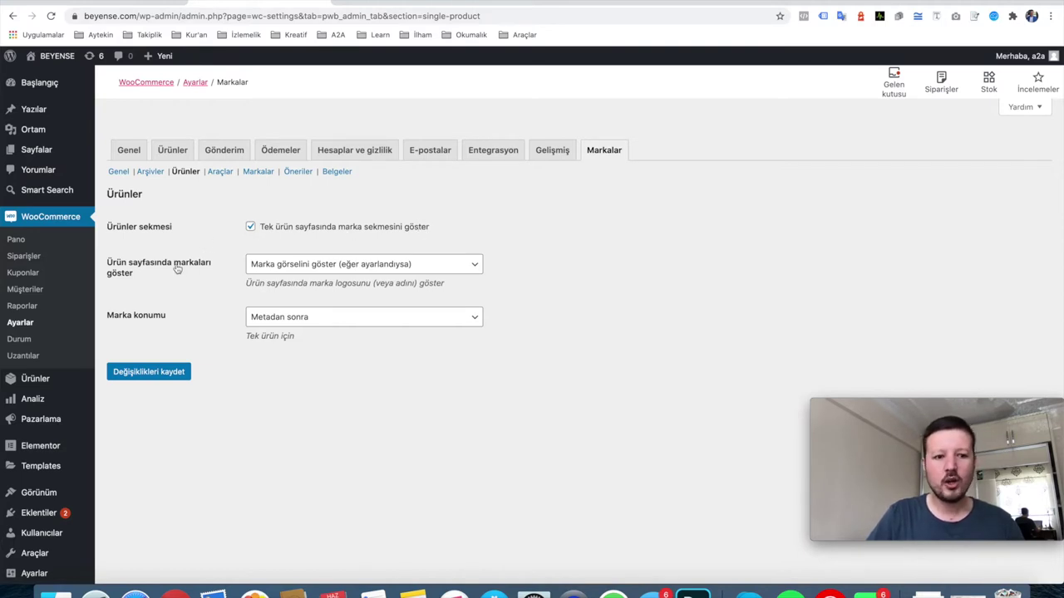
left_click(330, 316)
left_click(333, 317)
left_click(673, 266)
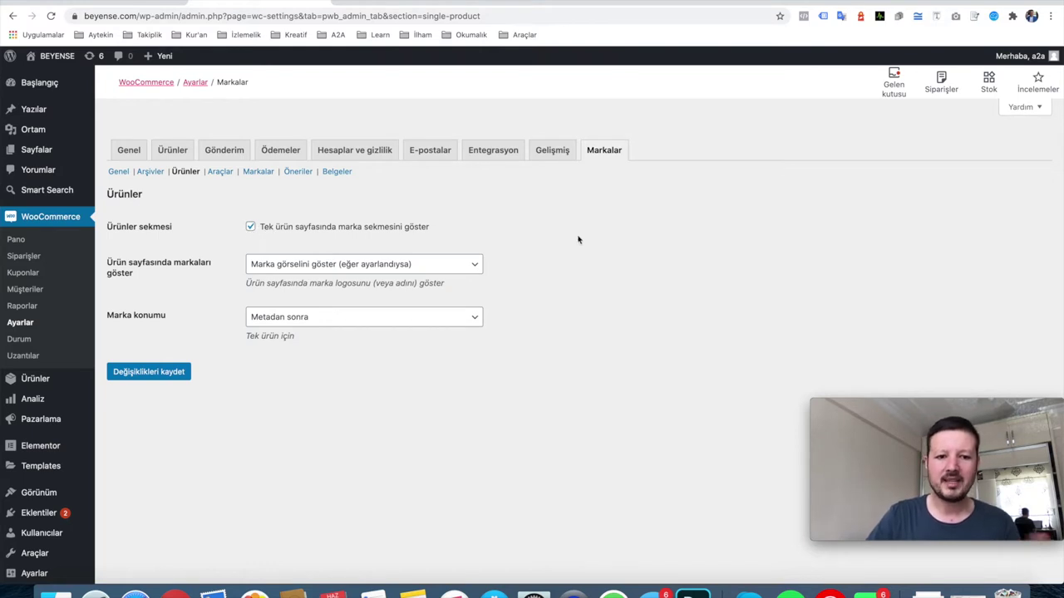
left_click(323, 268)
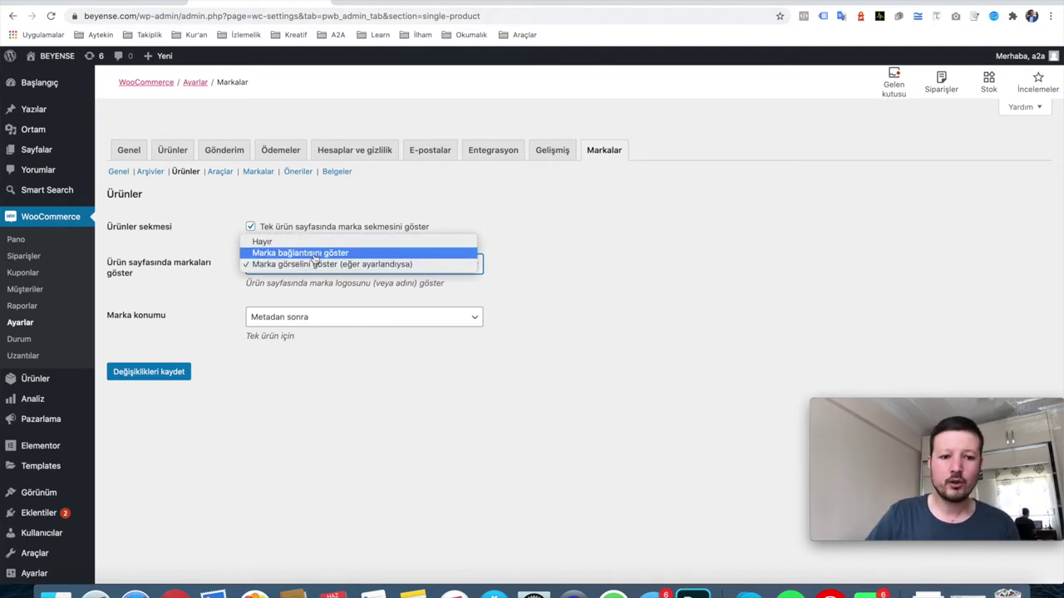
left_click(547, 250)
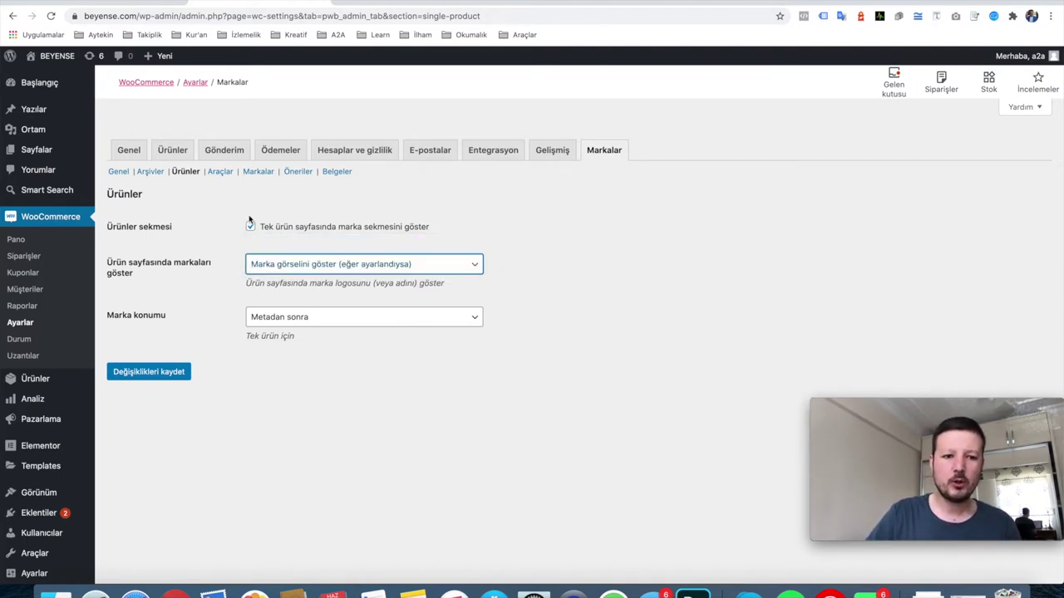
left_click(231, 199)
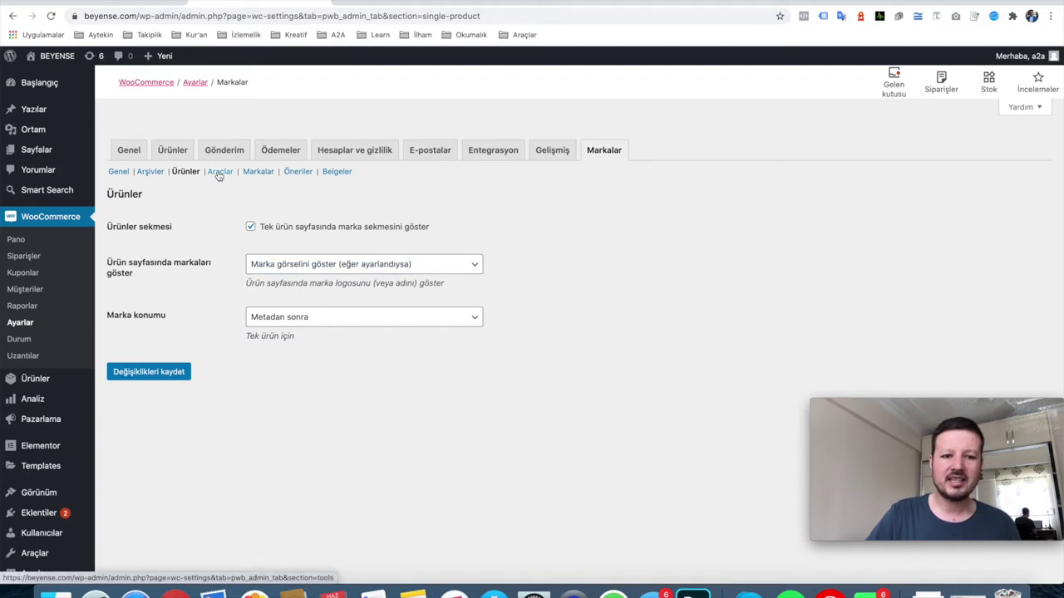
left_click(220, 173)
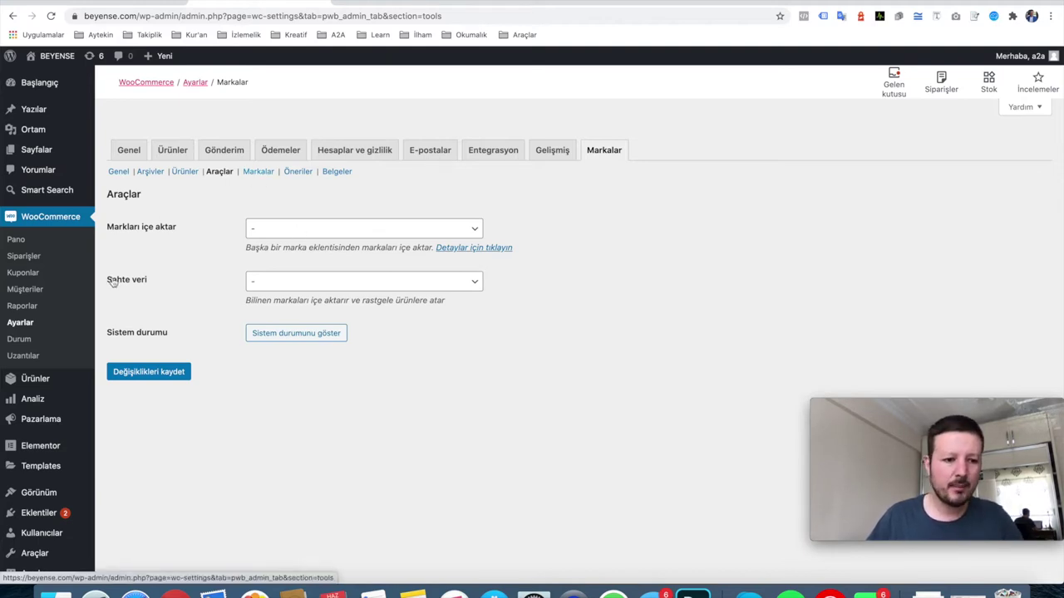
Open the product brands (Markalar) page and look over the form for adding a new brand.
mouse_move(33, 379)
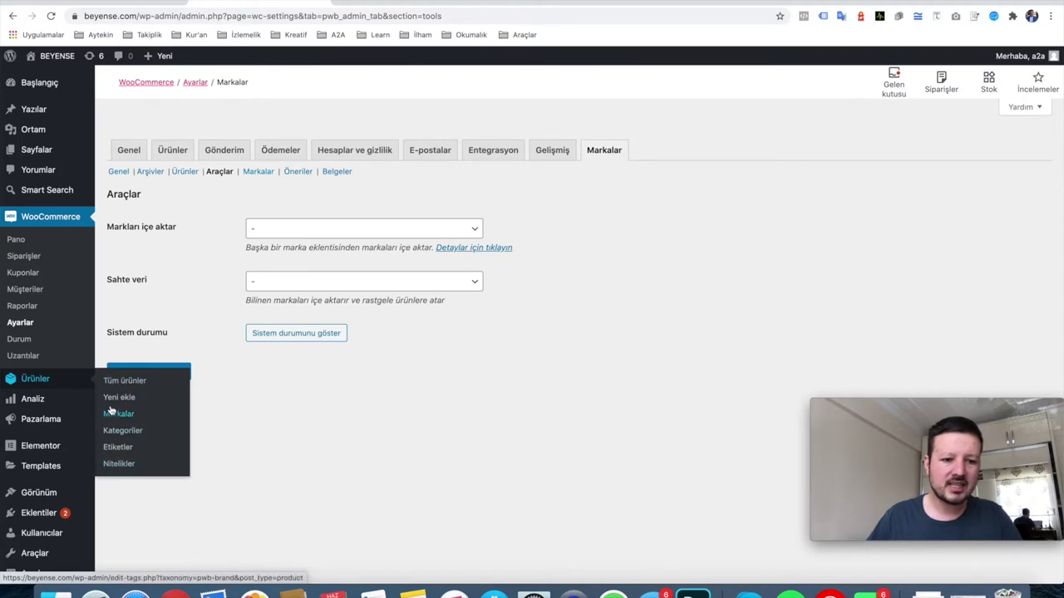
left_click(257, 175)
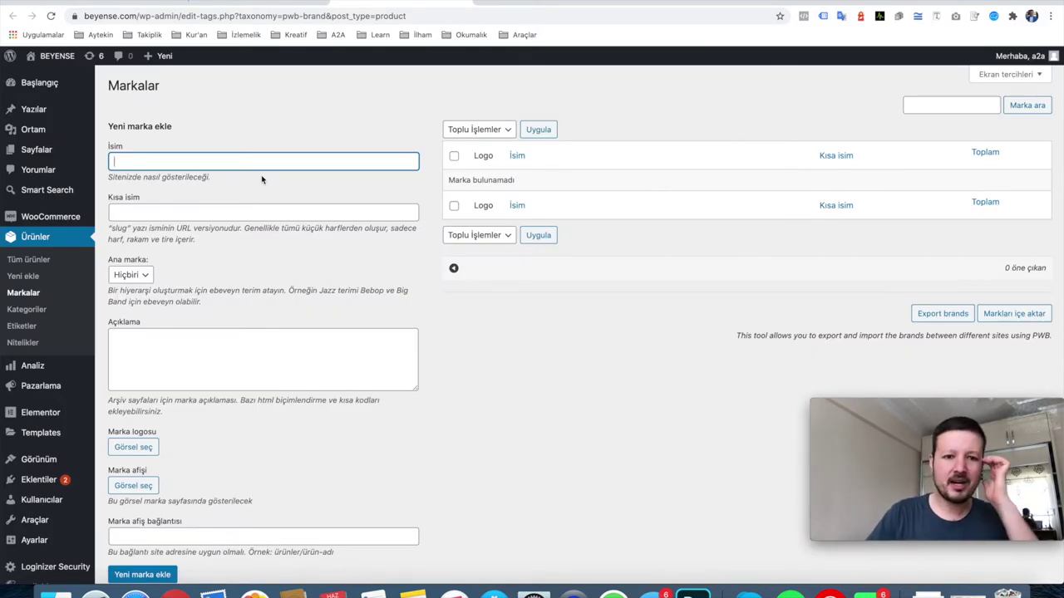
scroll(335, 135, "down", 2)
scroll(335, 136, "up", 2)
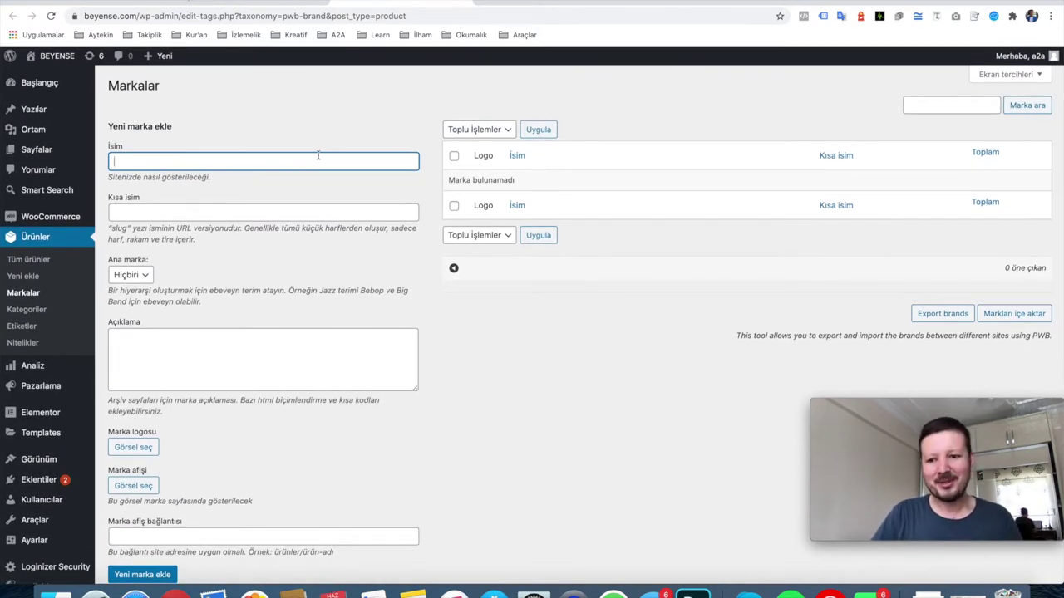
Search Google for "lcw" in a separate browser tab and return to the new brand form.
key("super+t")
type("lcw")
key("Return")
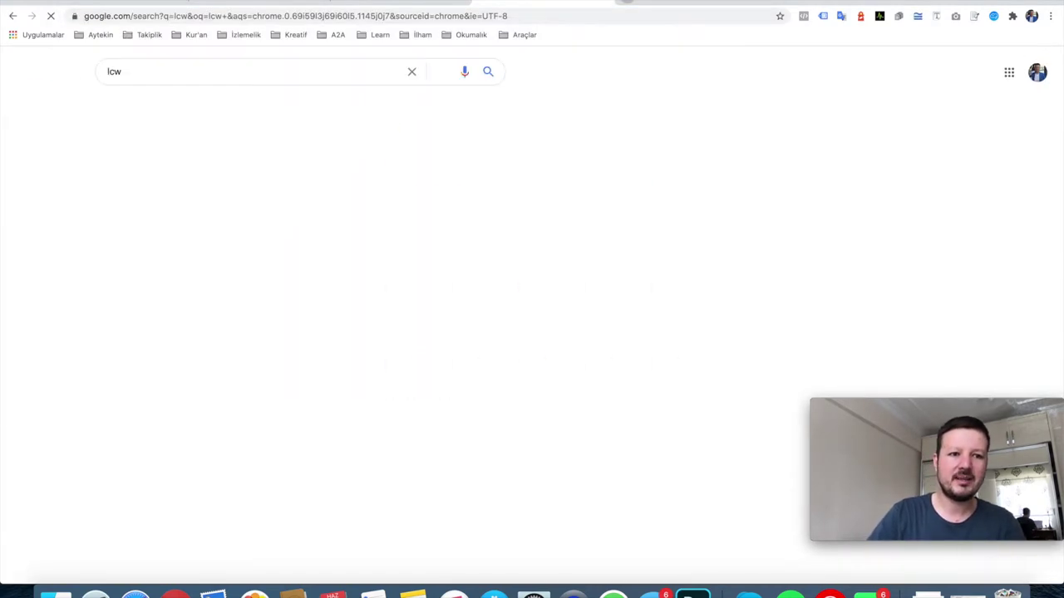
key("ctrl+w")
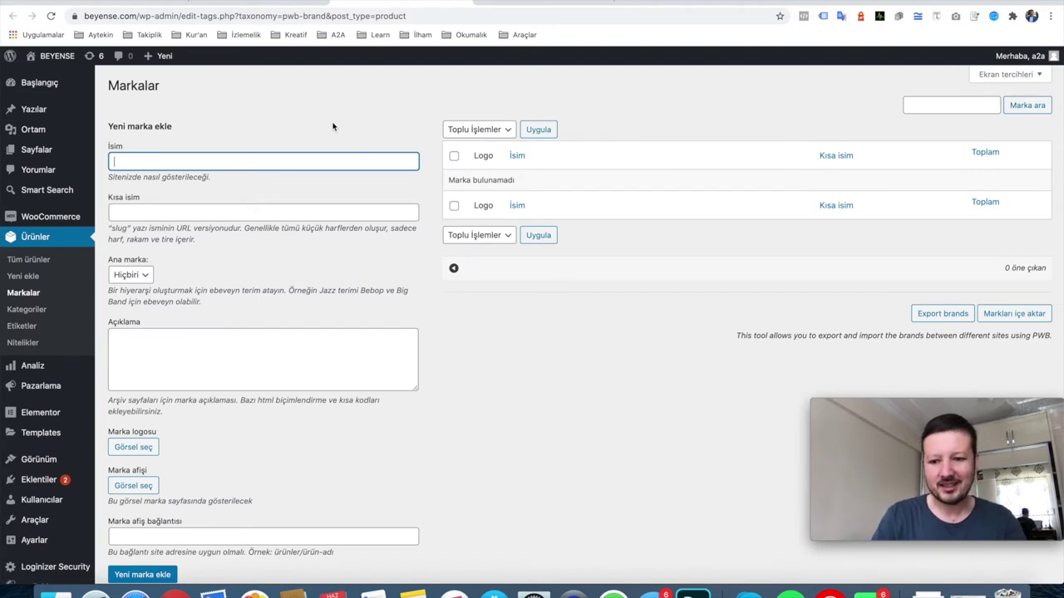
Enter "LCW" as both the name (İsim) and the short name (Kısa isim) of the new brand.
type("LCW")
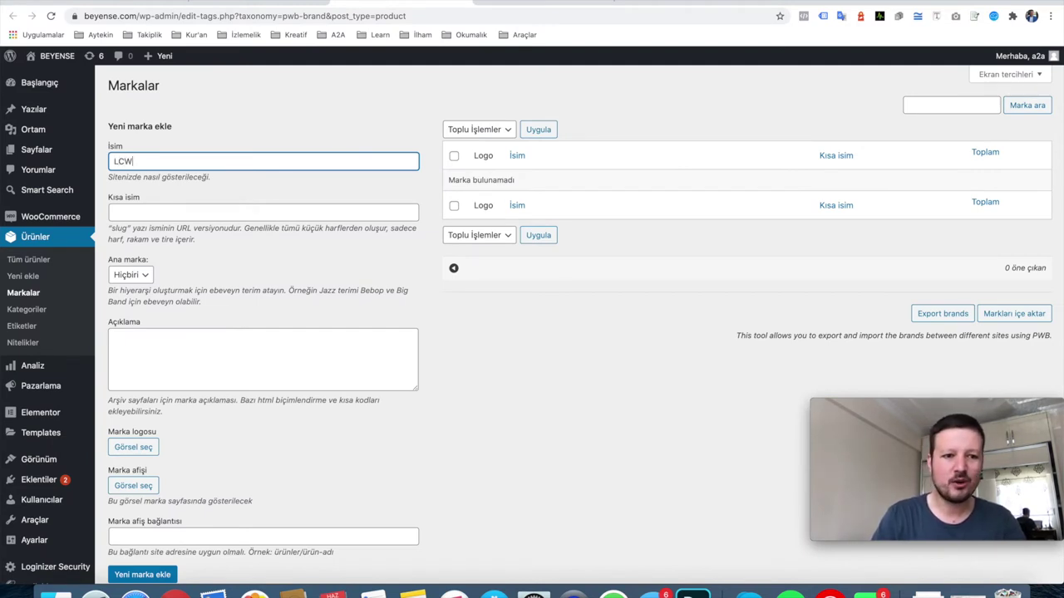
key("super+a")
key("super+c")
left_click(258, 206)
key("super+v")
left_click(303, 188)
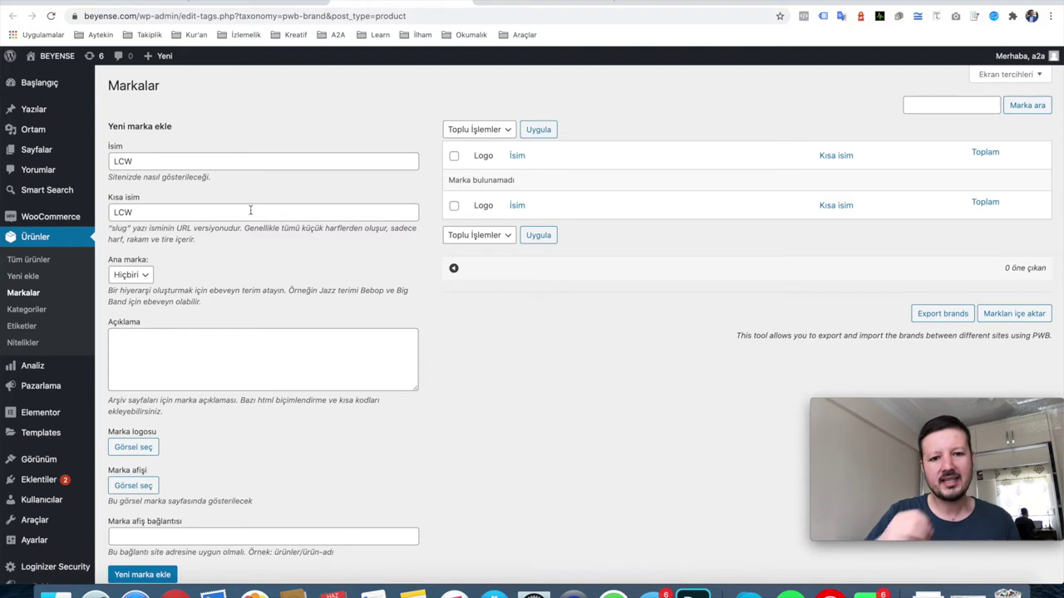
Copy the LC Waikiki company description from the Google results into the new brand's description (Açıklama).
scroll(259, 279, "down", 2)
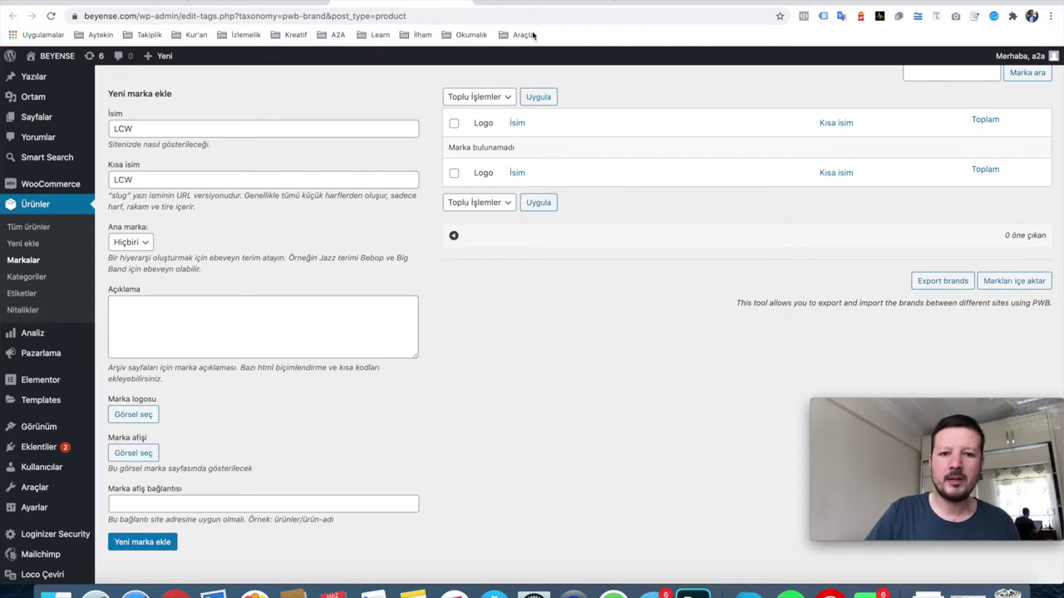
left_click(524, 3)
triple_click(592, 272)
left_click(573, 277)
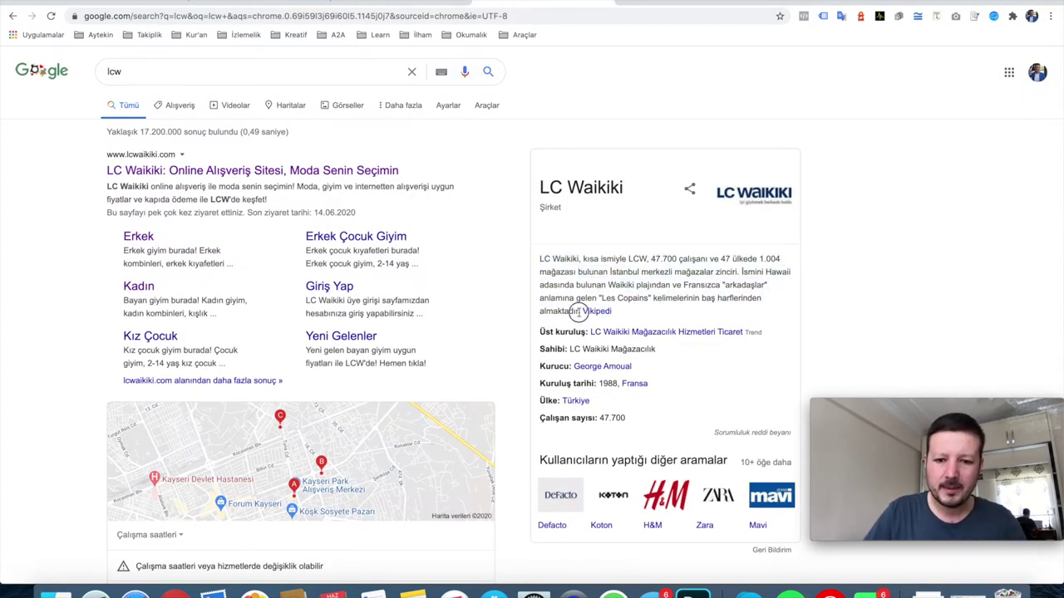
left_click_drag(579, 311, 534, 258)
key("ctrl+c")
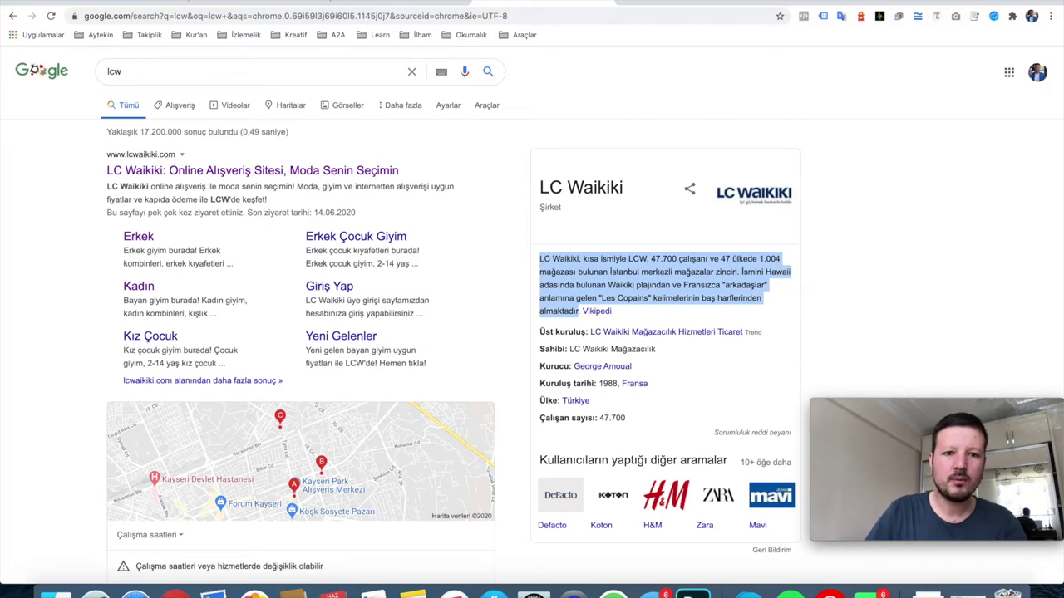
left_click(372, 4)
key("ctrl+v")
left_click(541, 373)
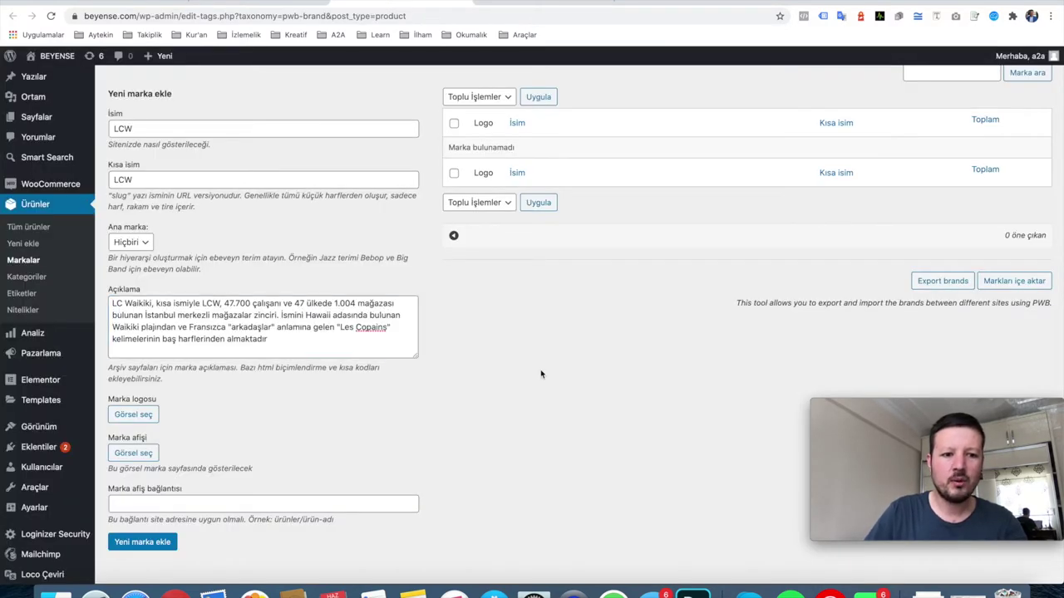
Upload LCW-Marka.png from the İndirilenler folder and insert it as the brand logo (Marka logosu).
scroll(540, 369, "down", 1)
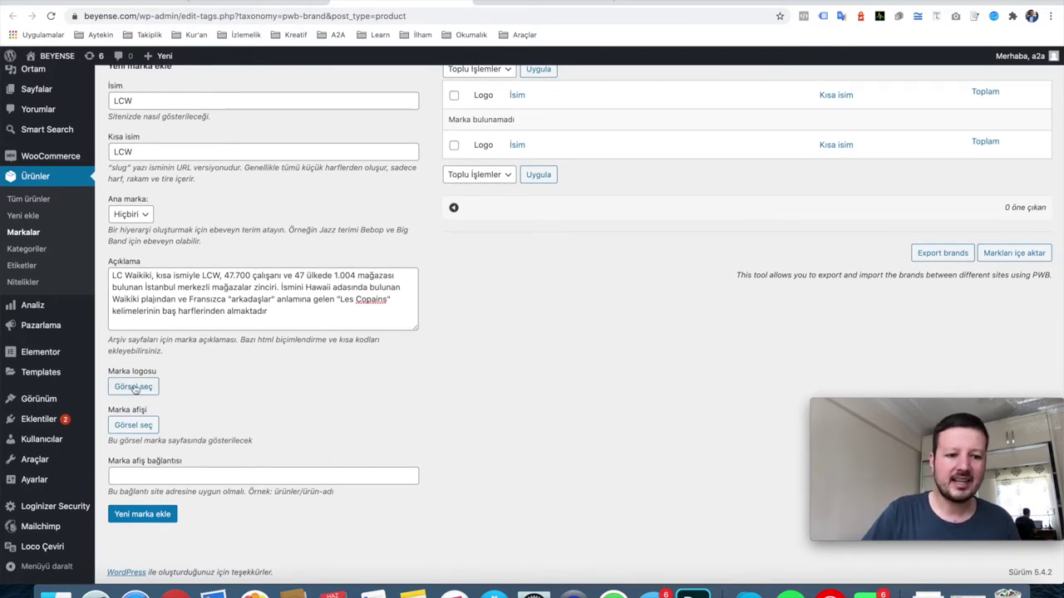
left_click(133, 386)
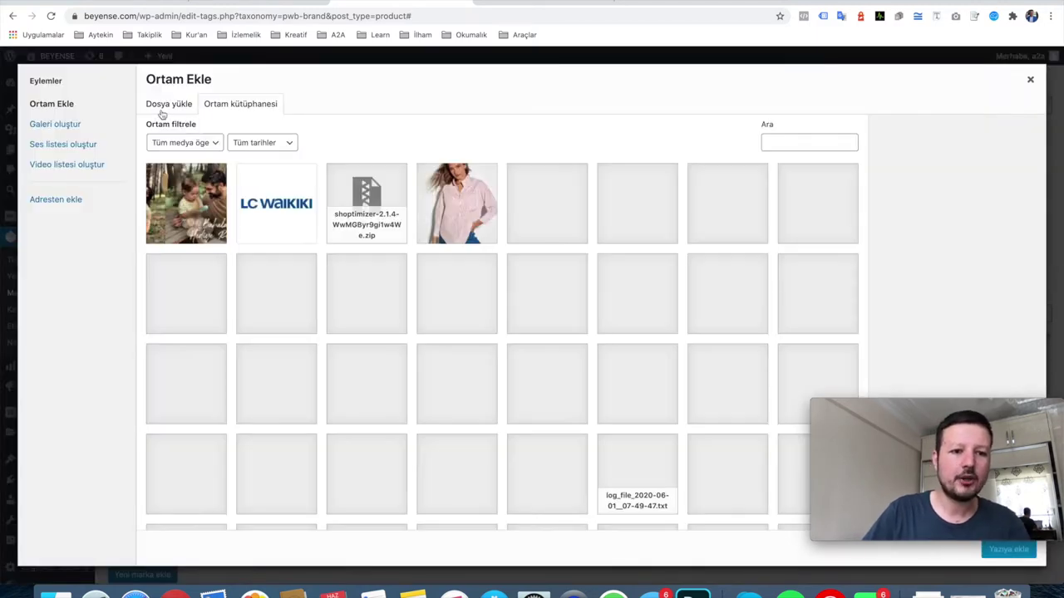
left_click(167, 104)
left_click(592, 302)
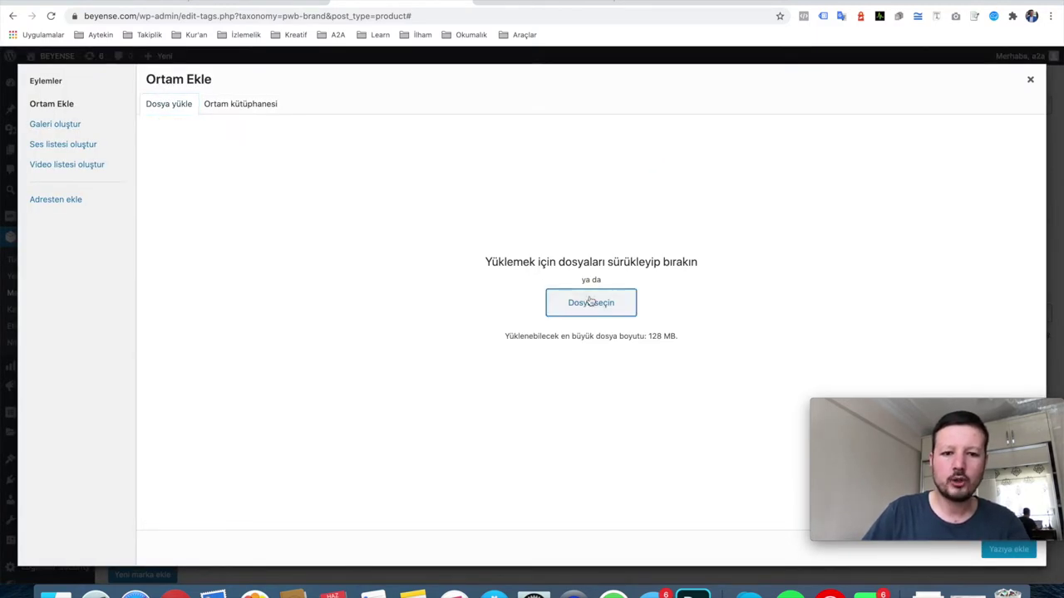
left_click(397, 72)
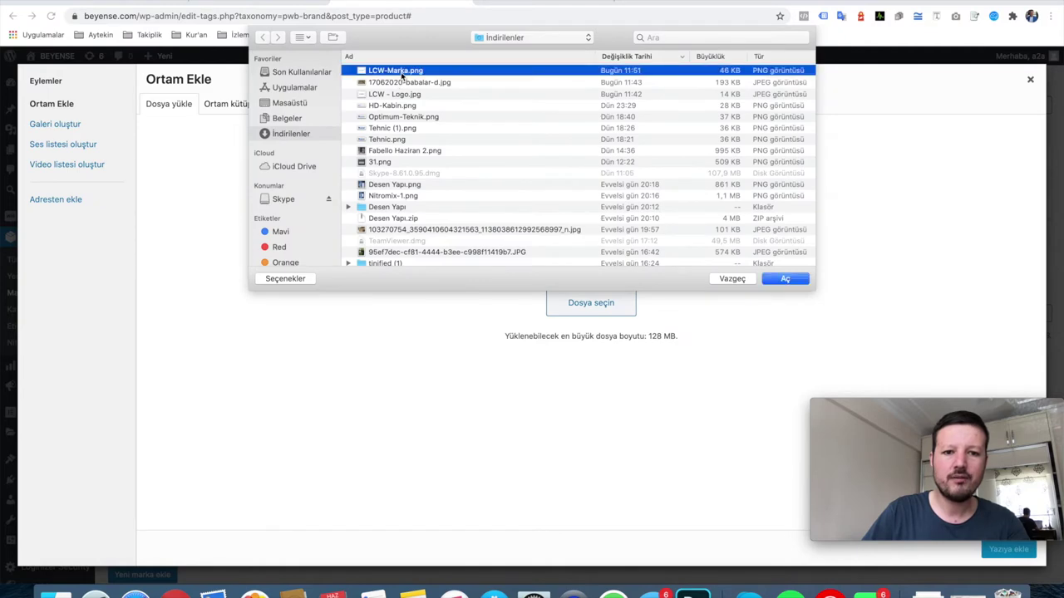
key("space")
key("space")
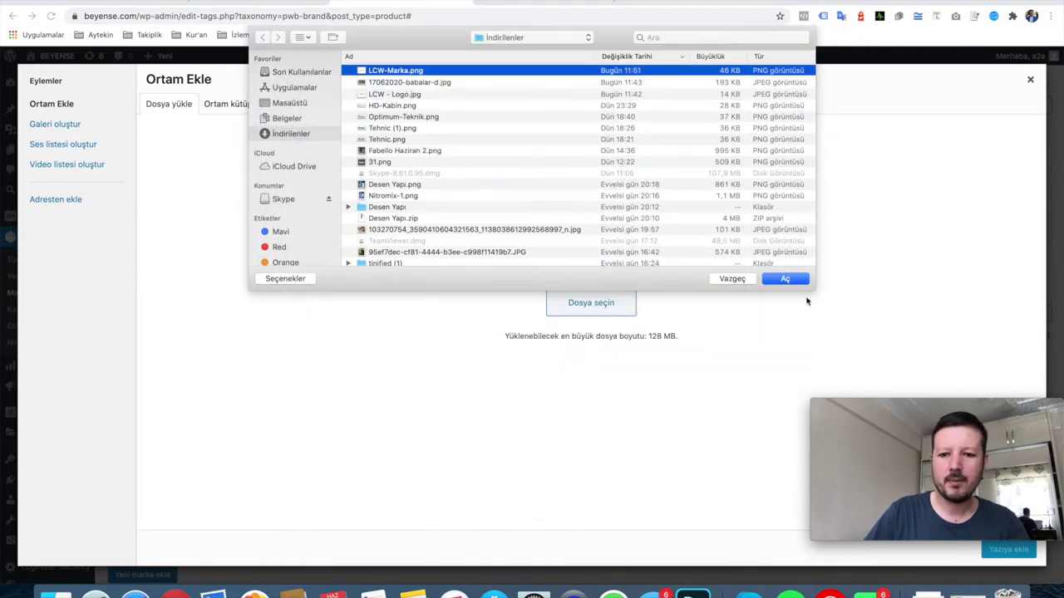
left_click(785, 279)
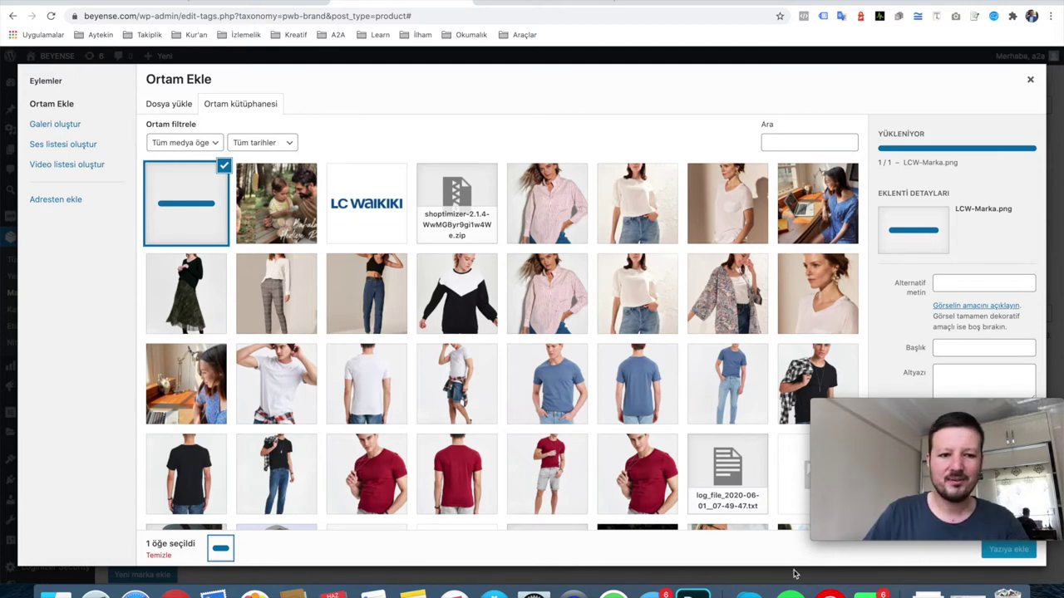
left_click(1006, 550)
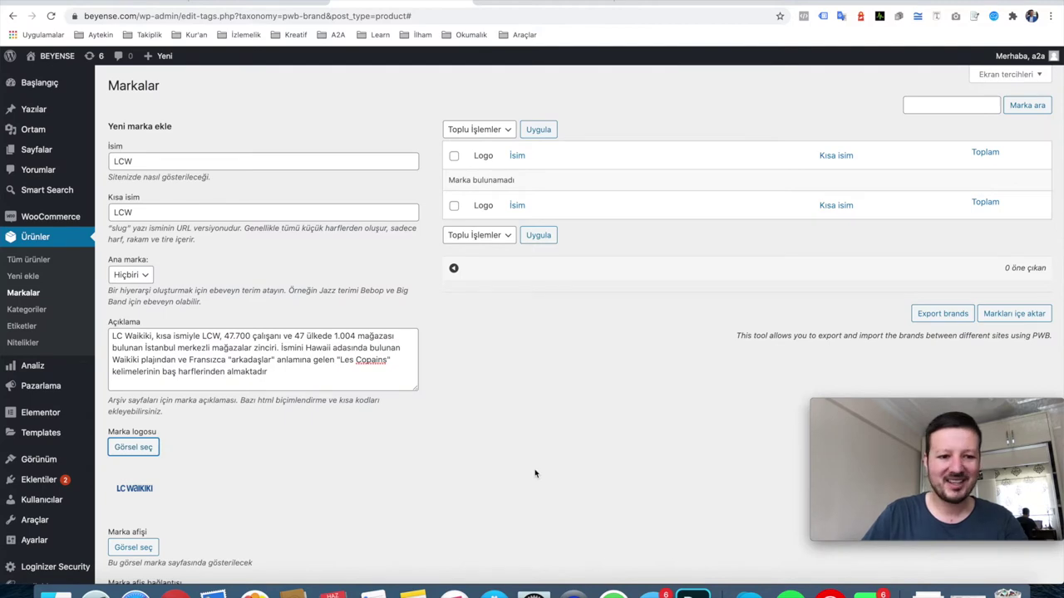
Set the brand banner (Marka afişi) to the media library image 17062020-babalar-d.jpg.
scroll(410, 458, "down", 3)
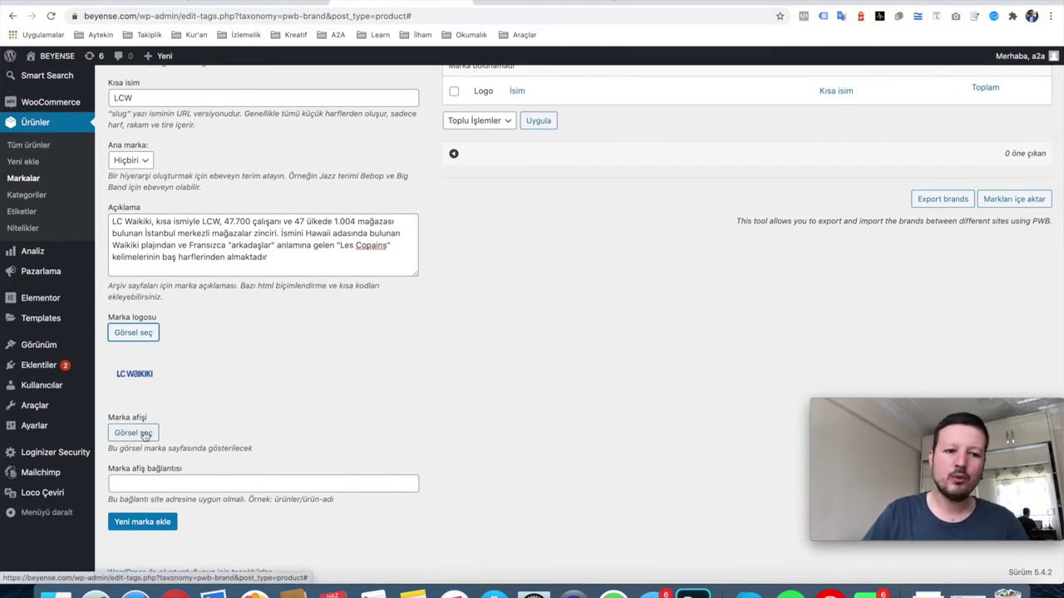
left_click(146, 437)
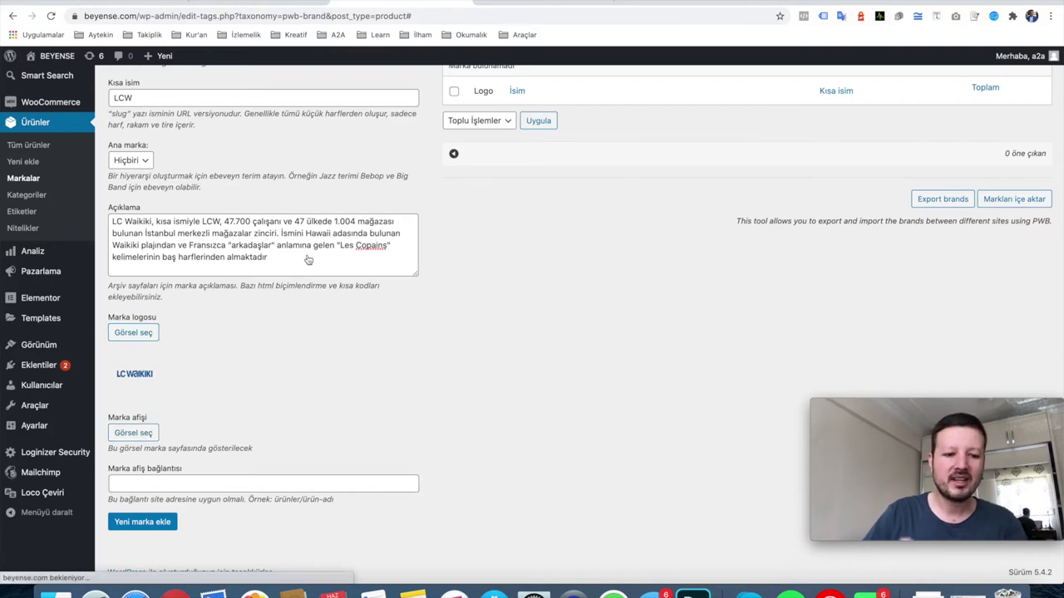
left_click(281, 190)
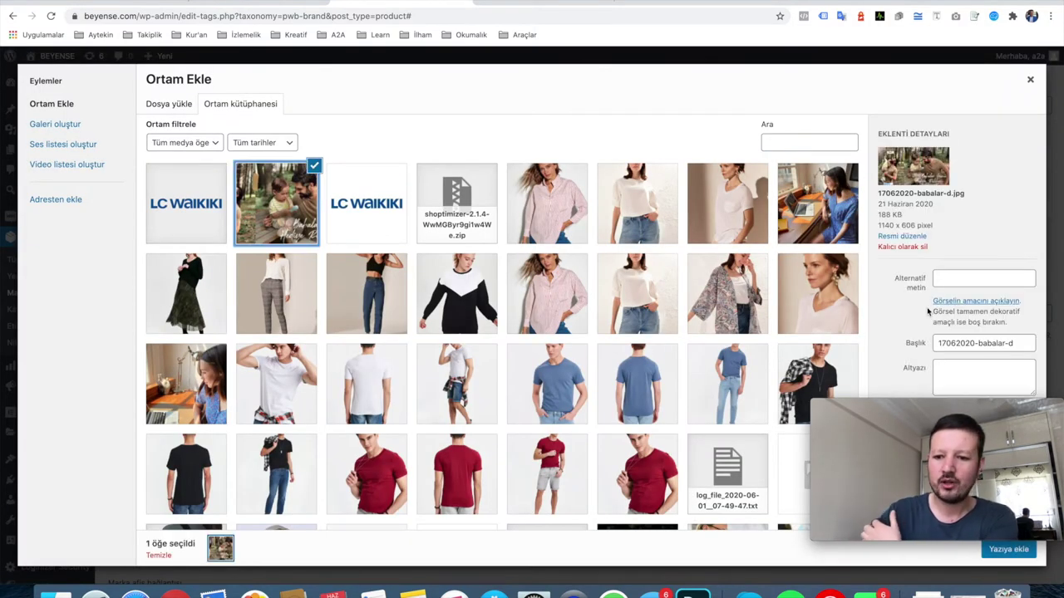
left_click(1004, 554)
scroll(559, 438, "down", 5)
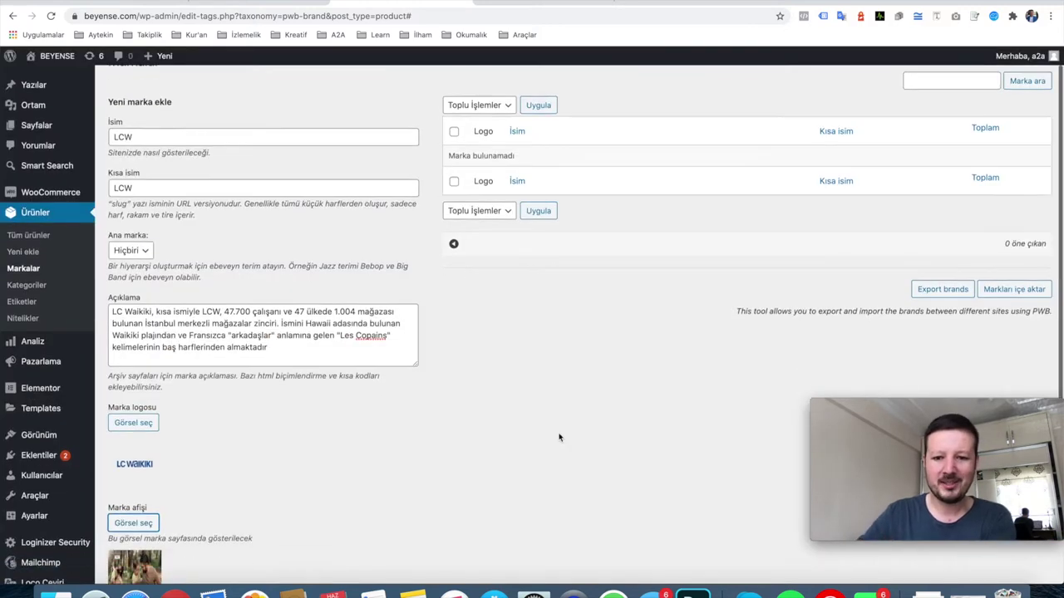
Leave the banner link empty and add the new LCW brand to the brand list.
left_click(158, 521)
scroll(302, 330, "up", 1)
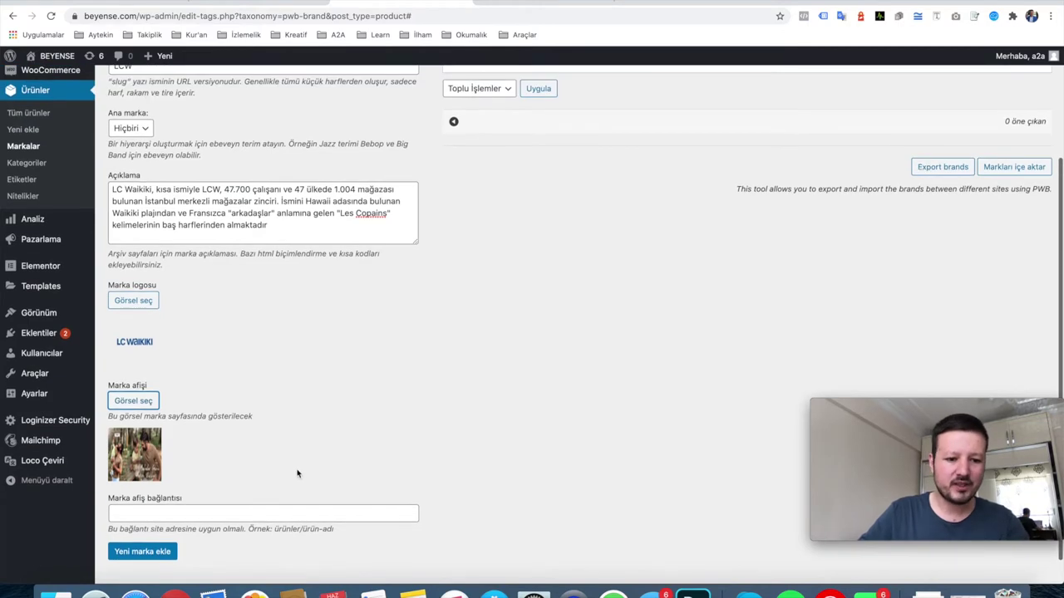
scroll(332, 455, "down", 5)
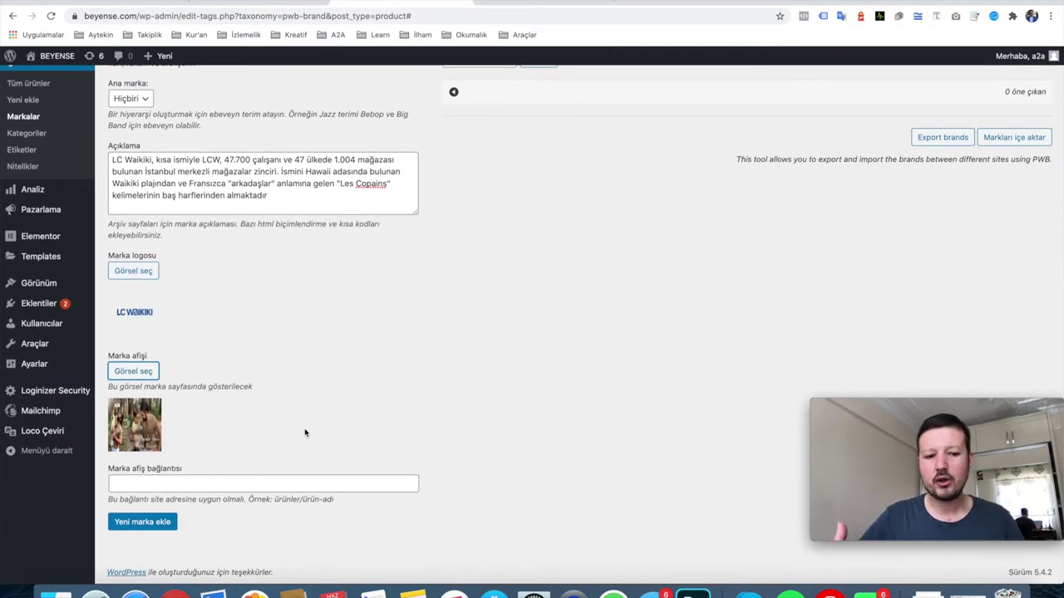
left_click(158, 520)
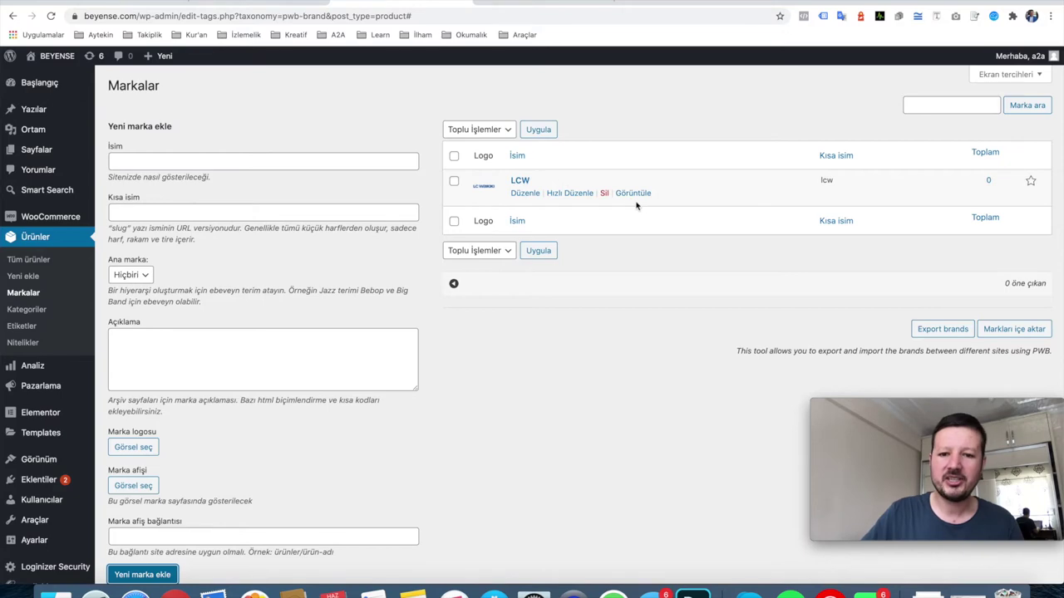
View the LCW brand page on the storefront in a separate tab, examining its address, banner and description.
right_click(631, 194)
left_click(701, 200)
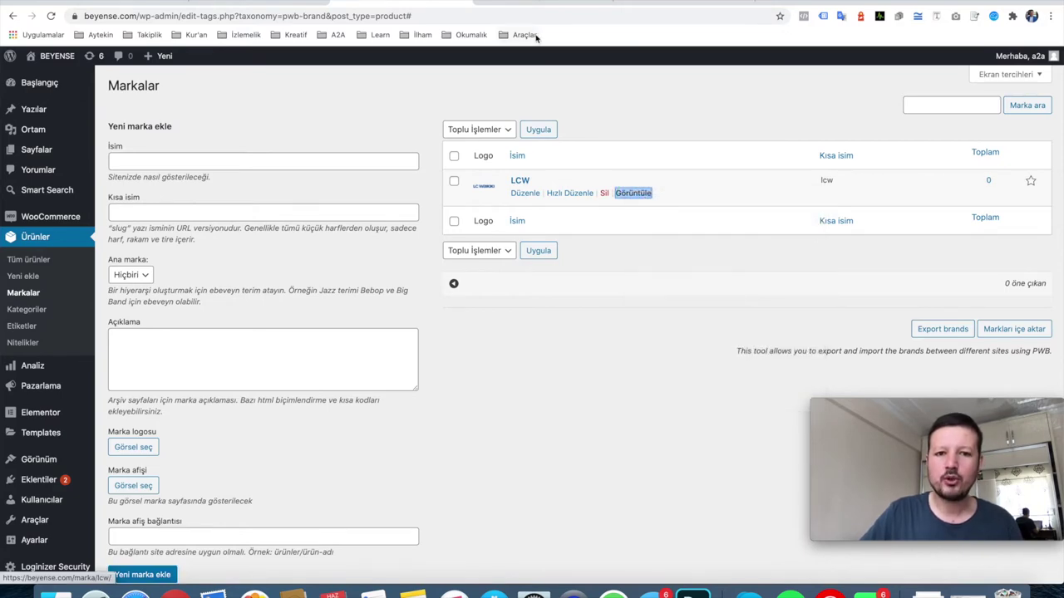
left_click(525, 5)
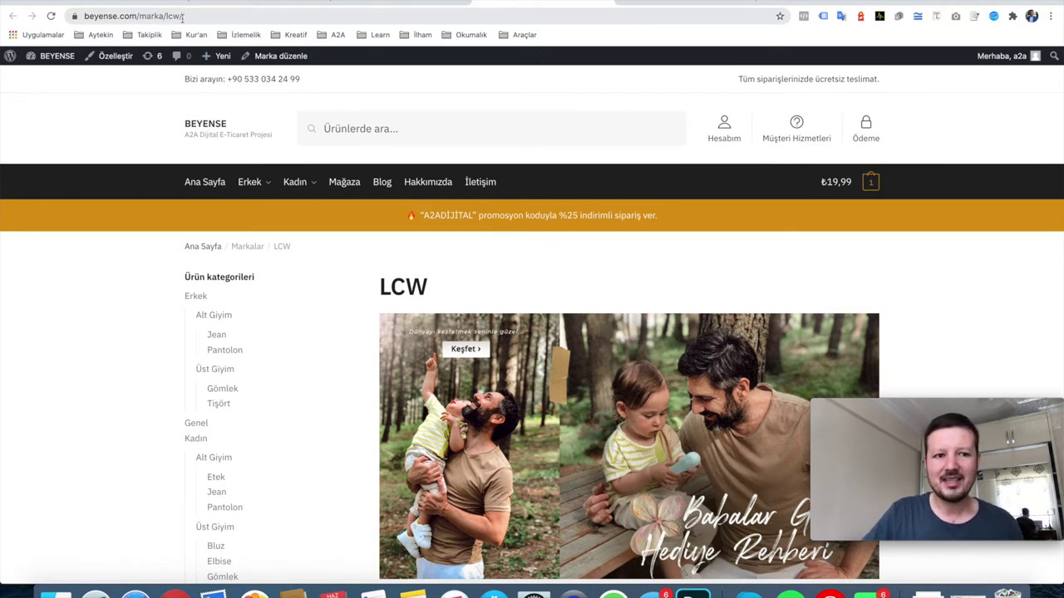
scroll(96, 288, "down", 5)
scroll(105, 335, "up", 1)
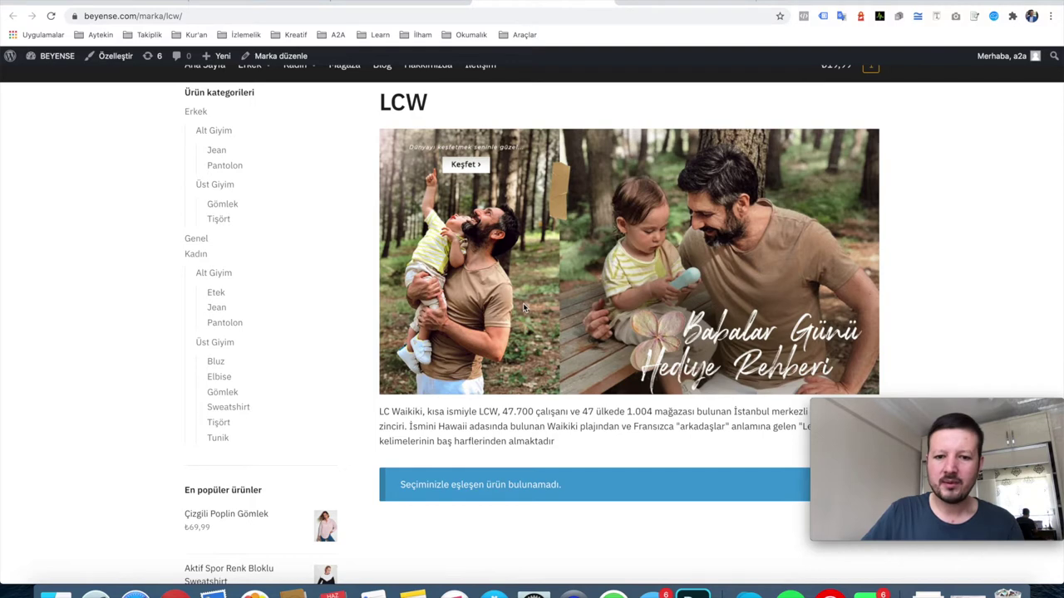
scroll(594, 260, "down", 1)
scroll(594, 260, "up", 1)
scroll(594, 260, "up", 1)
scroll(594, 260, "down", 1)
triple_click(477, 402)
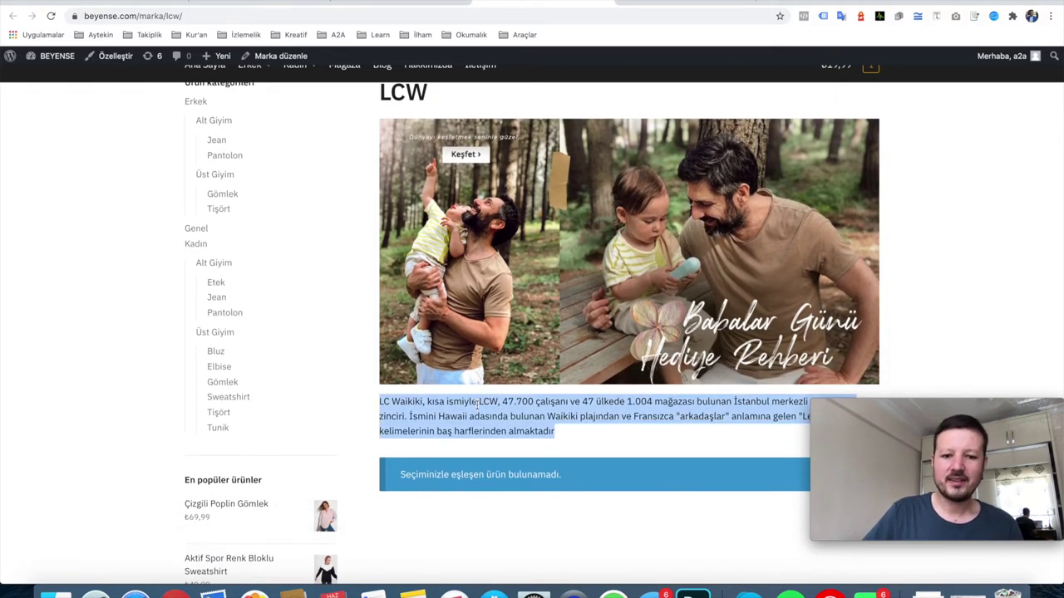
left_click(960, 160)
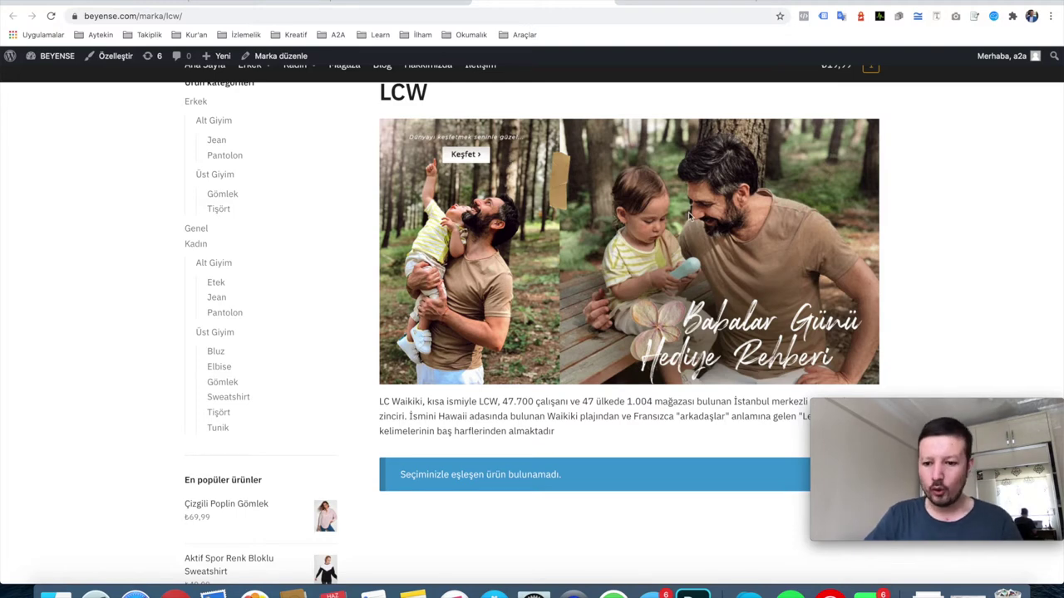
key("super+w")
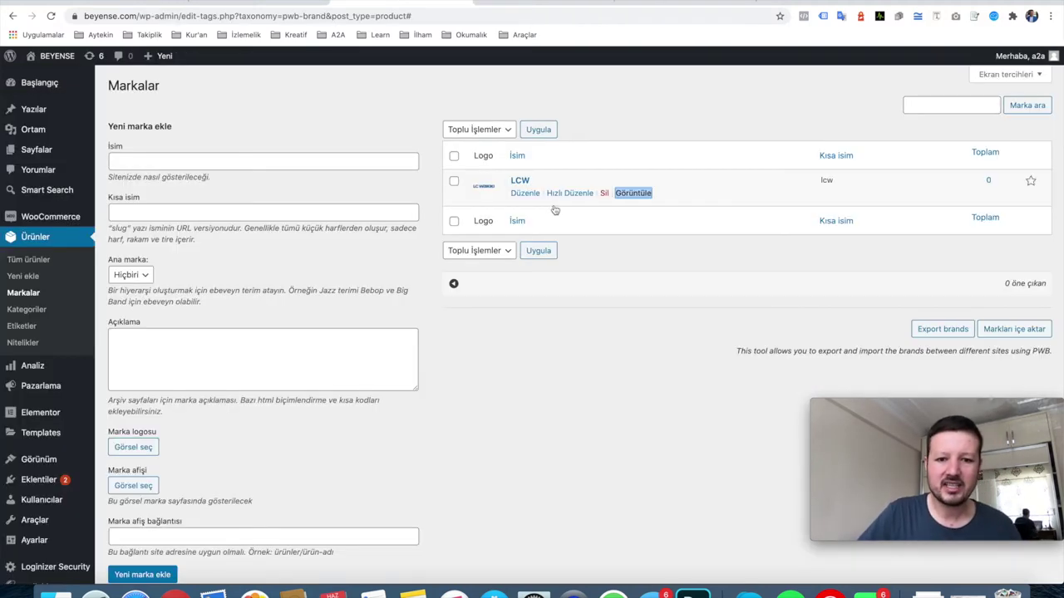
Compare the brand form fields with the storefront LCW brand page once more, and return to the Markalar page.
scroll(547, 447, "down", 2)
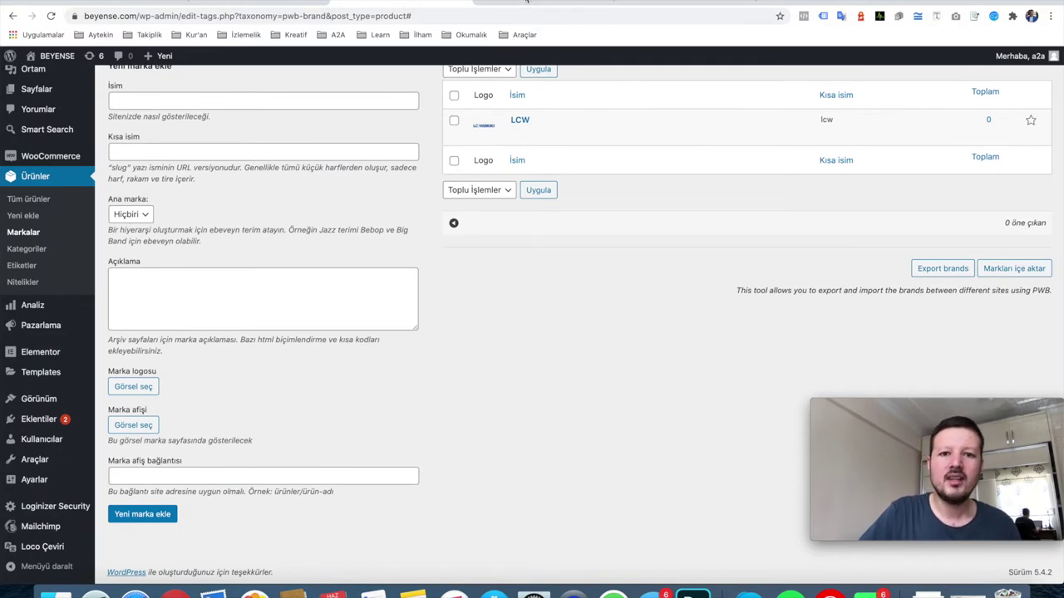
left_click(526, 2)
scroll(526, 254, "down", 2)
scroll(526, 254, "down", 2)
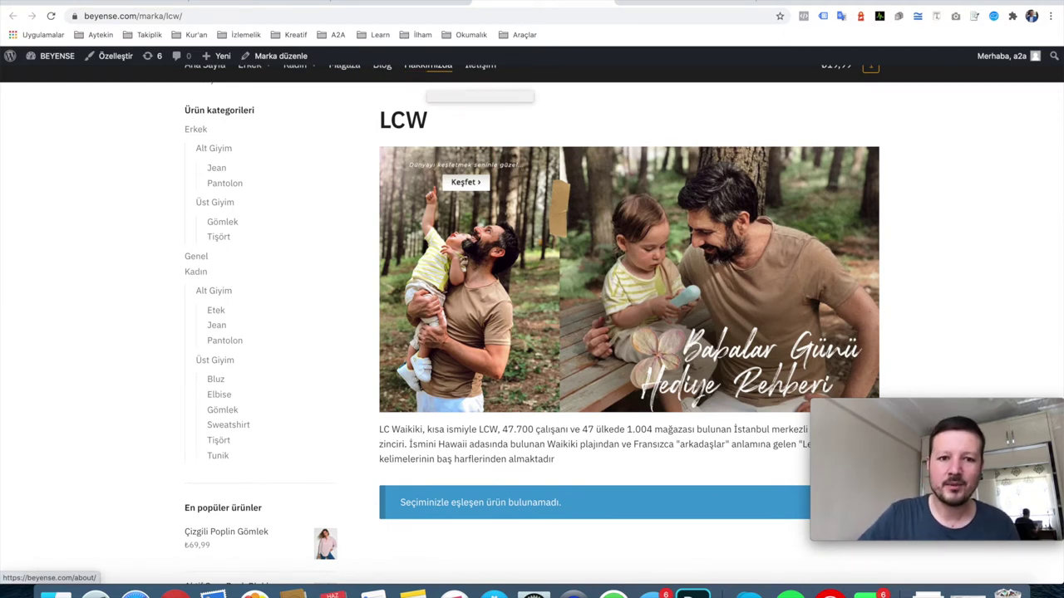
left_click(392, 3)
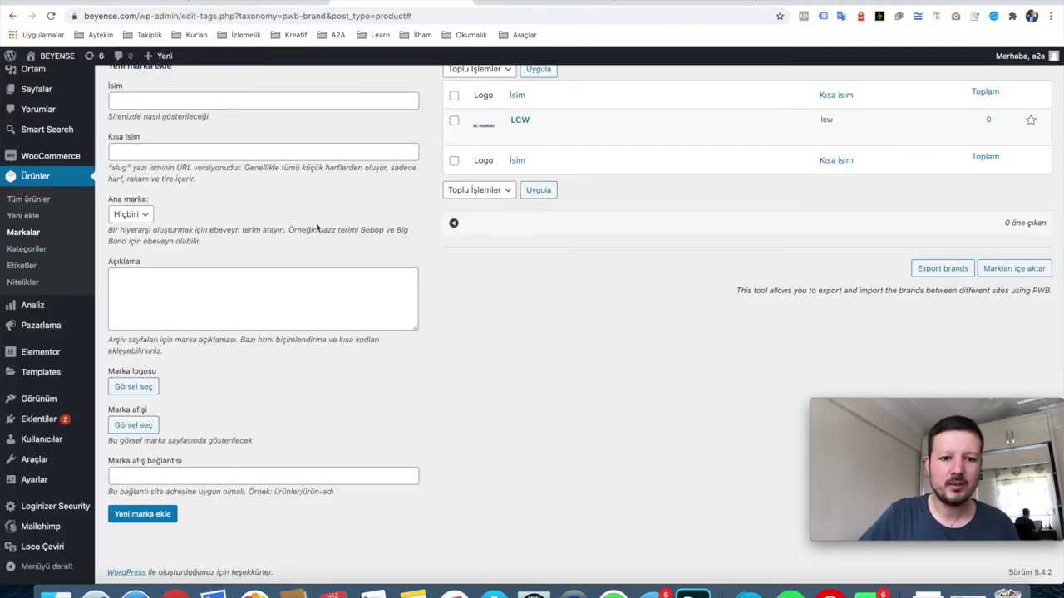
scroll(405, 255, "up", 2)
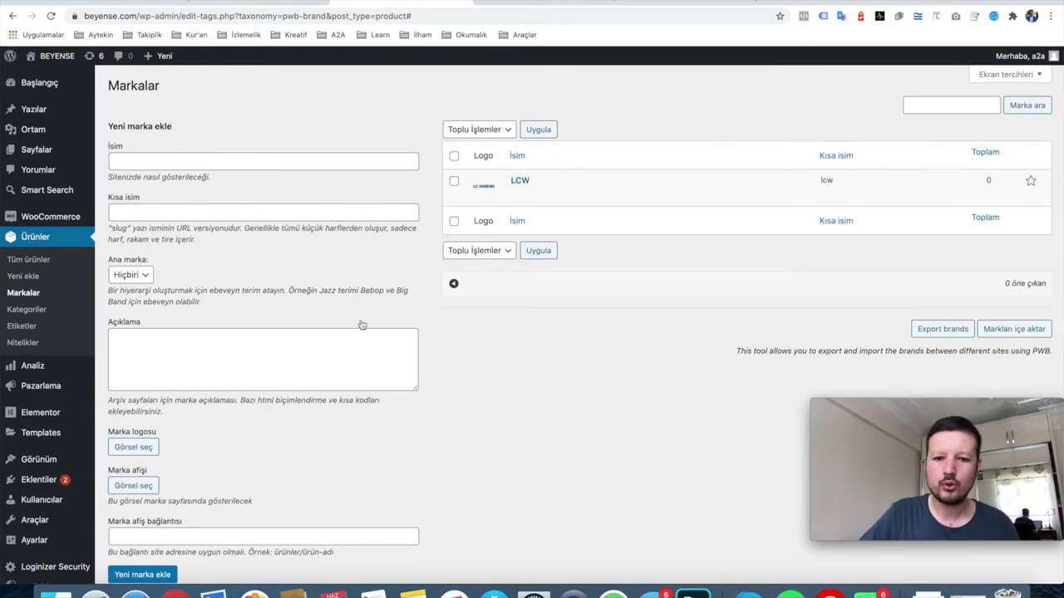
From the full product list, use quick edit to assign the LCW brand to Bisiklet Yaka Kısa Kollu Basic Pamuklu Tişört – Beyaz and update it.
left_click(32, 259)
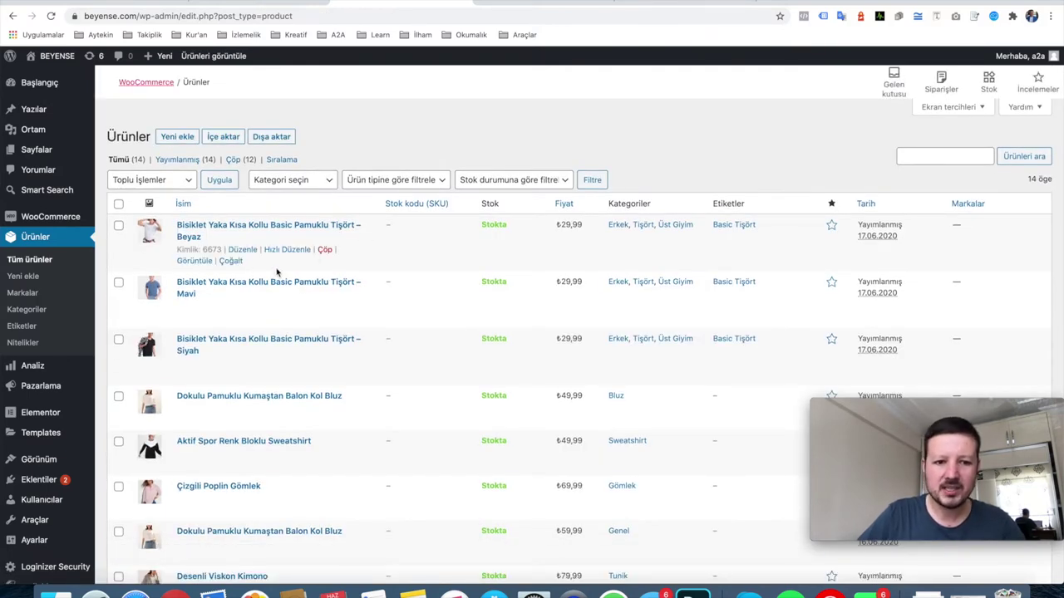
left_click(283, 251)
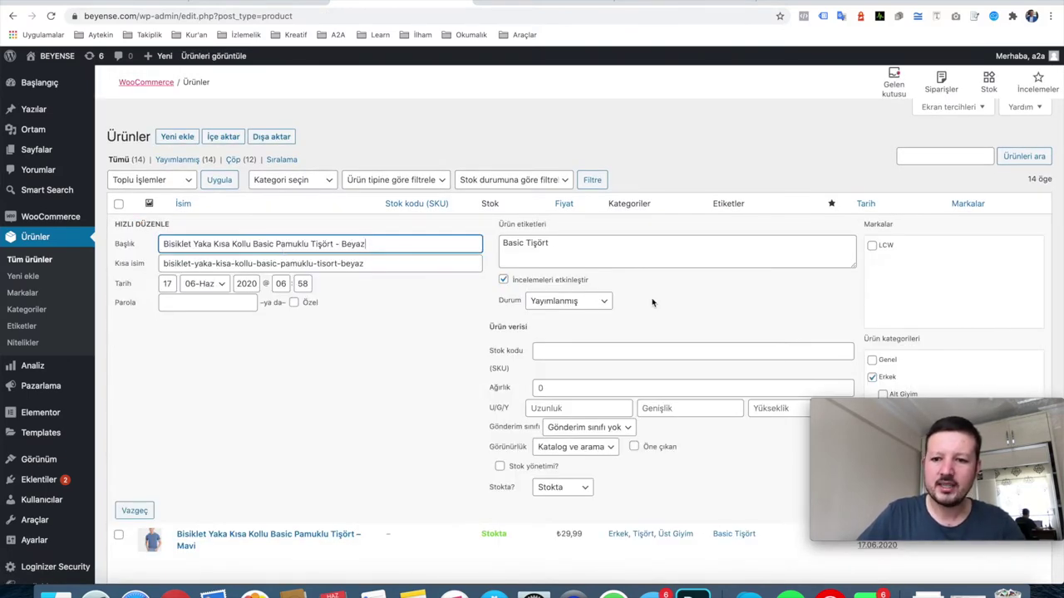
scroll(653, 302, "down", 1)
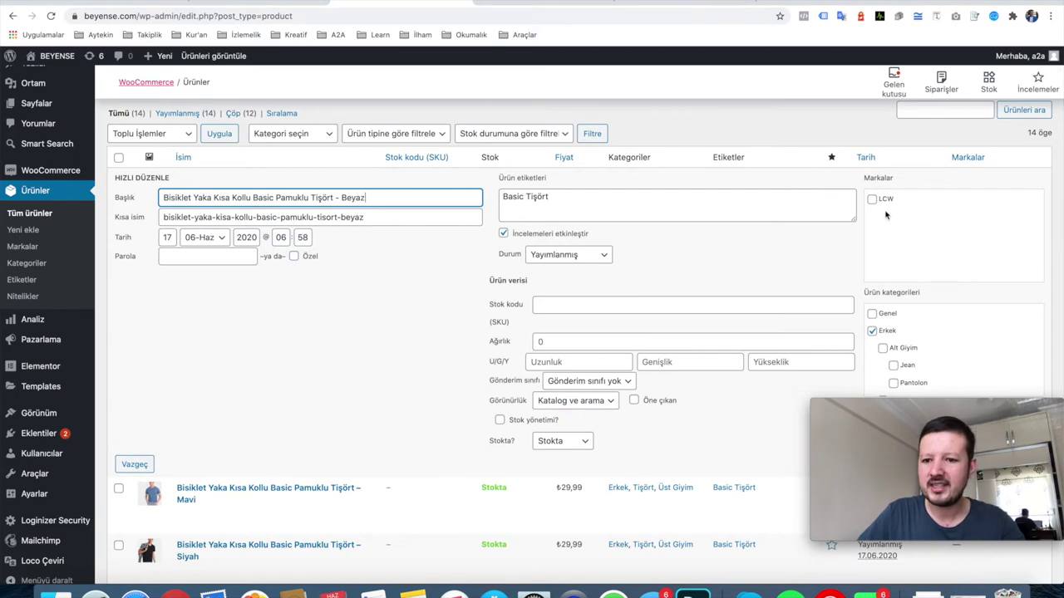
scroll(886, 215, "up", 5)
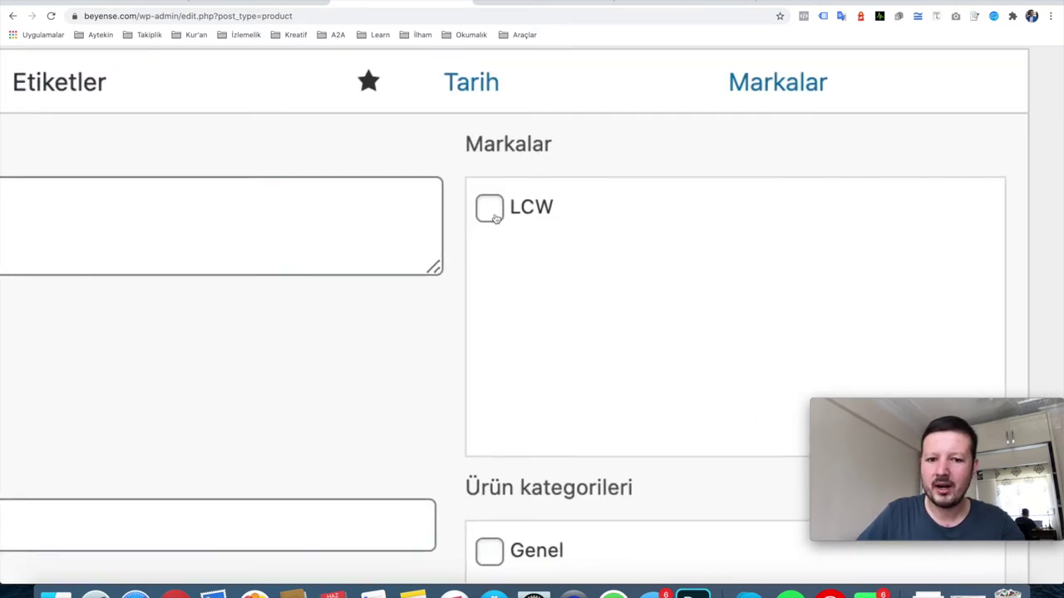
left_click(492, 214)
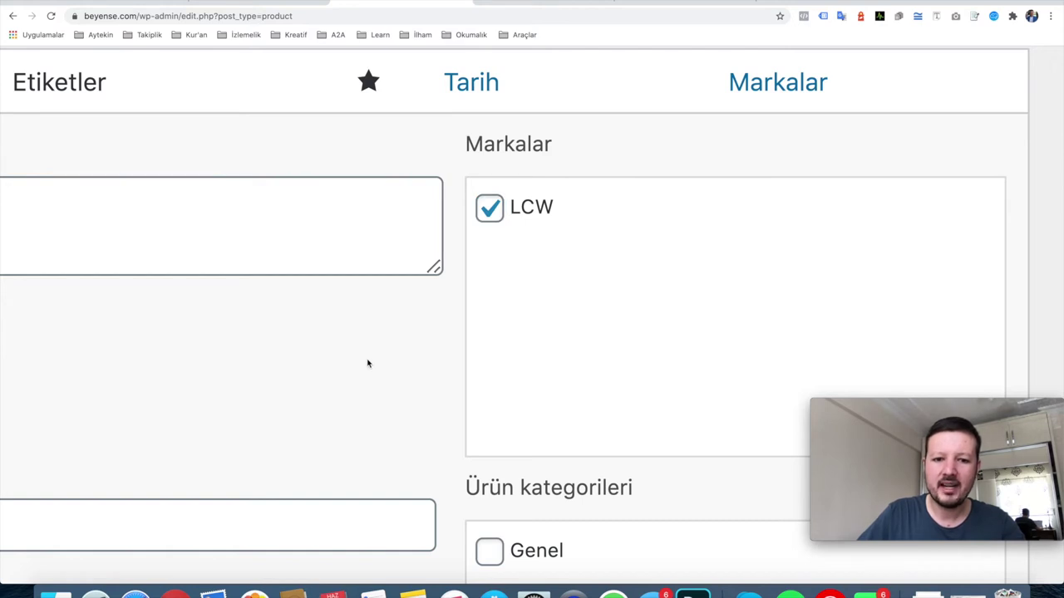
key("super+minus")
key("super+minus")
key("super+minus")
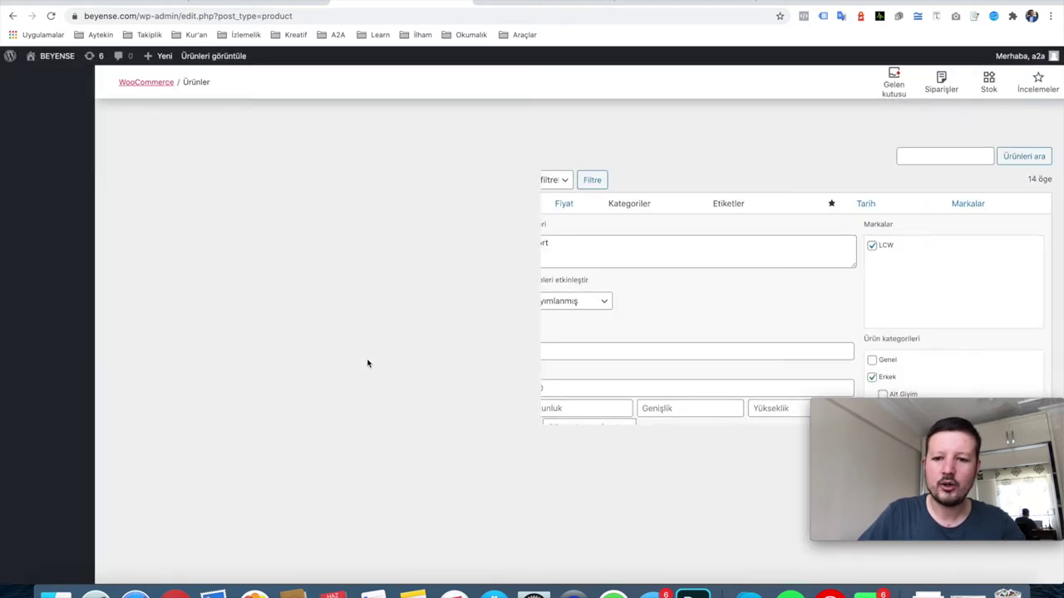
scroll(658, 250, "down", 3)
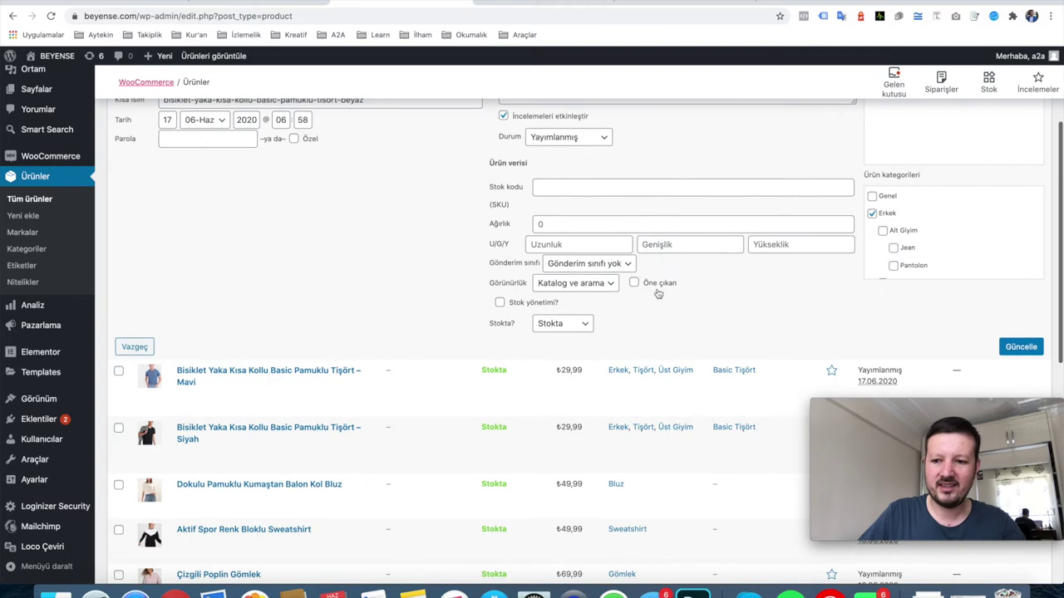
scroll(748, 295, "up", 2)
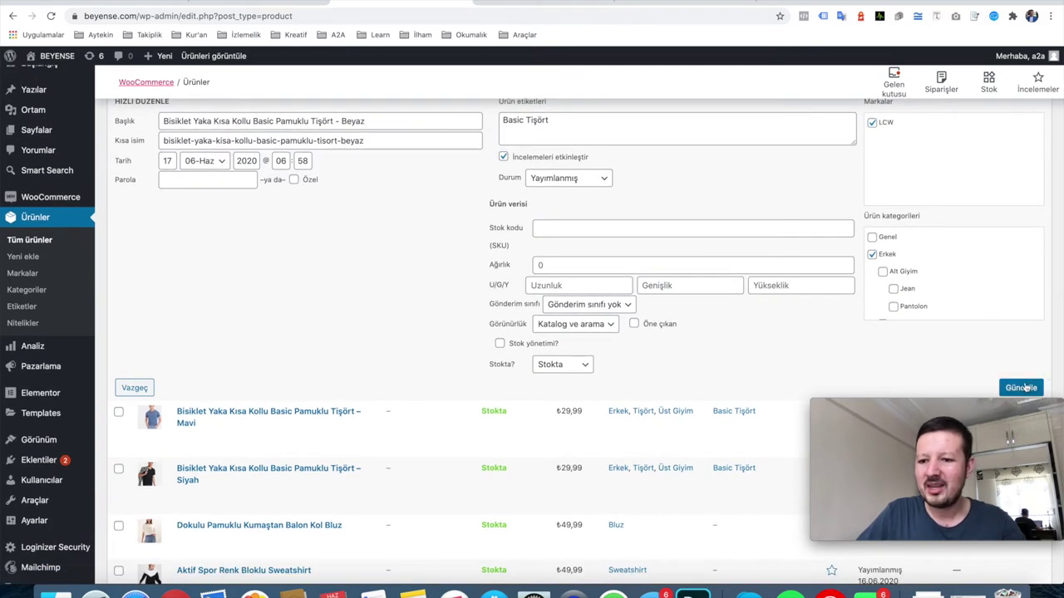
left_click(1024, 388)
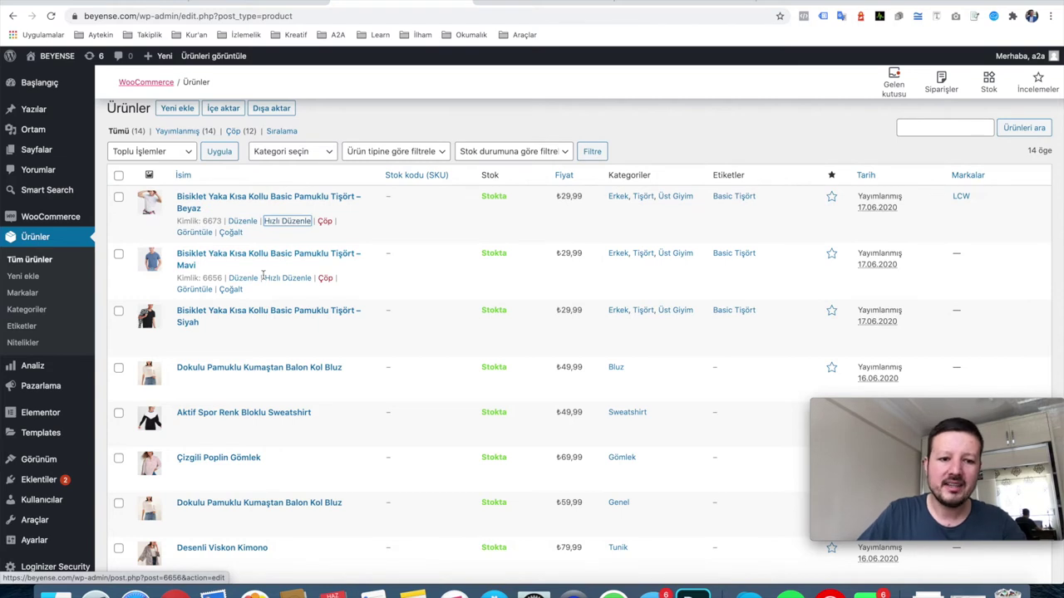
Open the full editor of Bisiklet Yaka Kısa Kollu Basic Pamuklu Tişört – Mavi, assign the LCW brand and update the product.
left_click(241, 278)
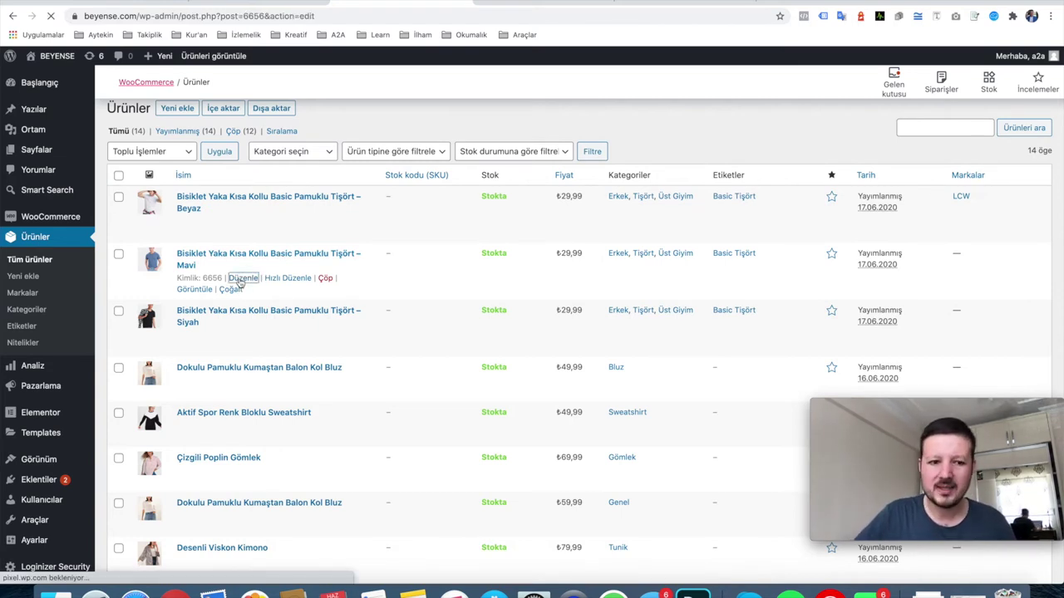
scroll(501, 222, "down", 1)
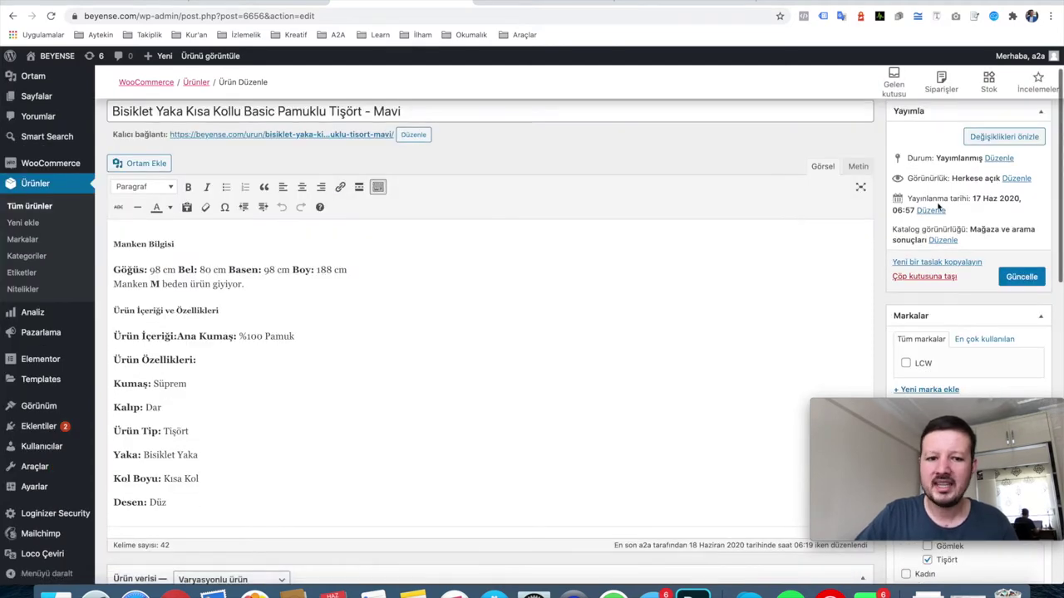
scroll(924, 284, "up", 1)
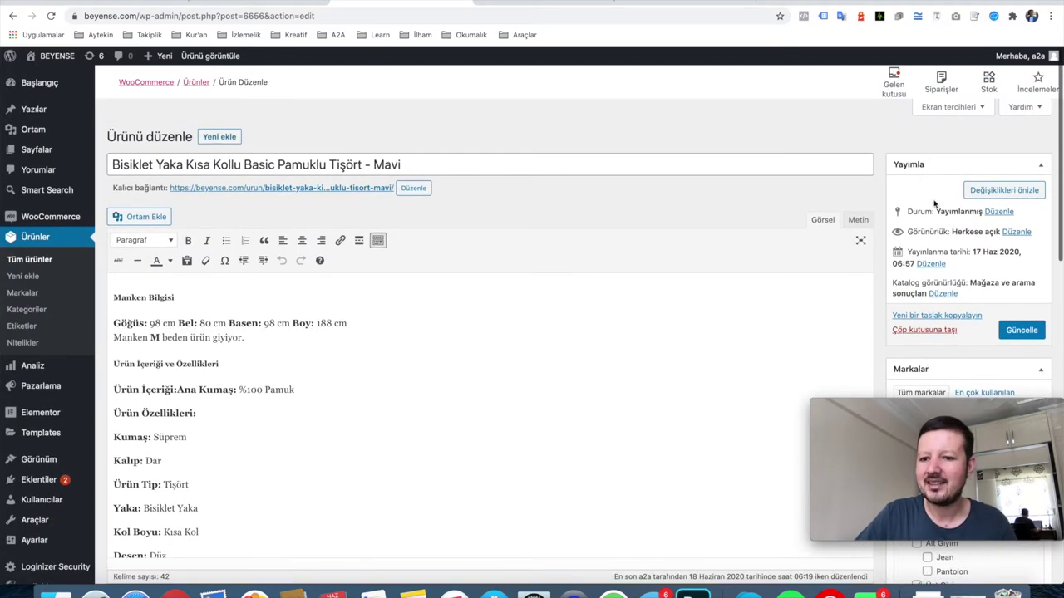
scroll(956, 241, "down", 2)
scroll(958, 235, "down", 2)
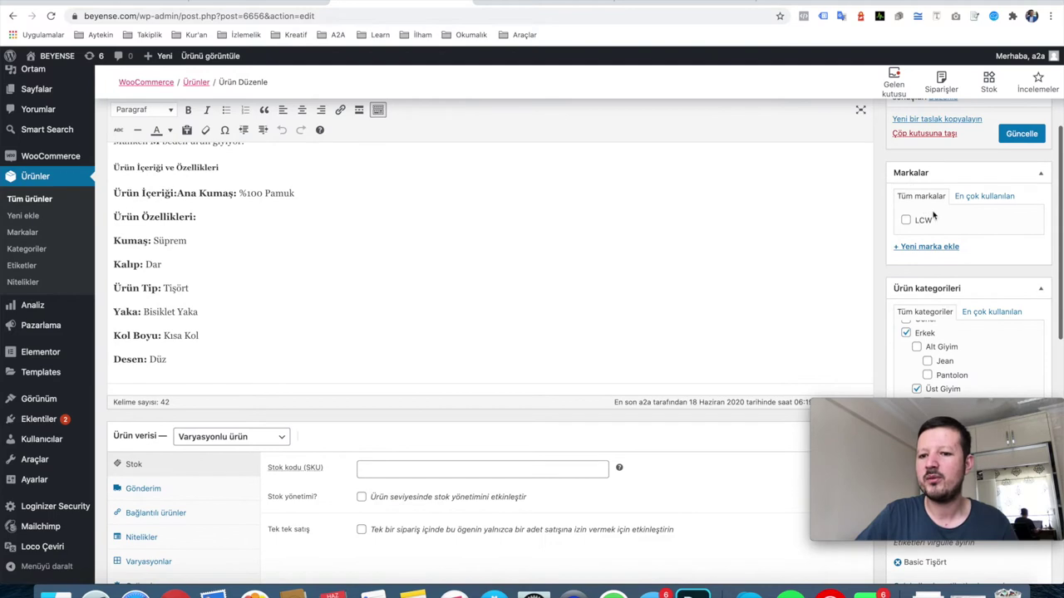
left_click(905, 221)
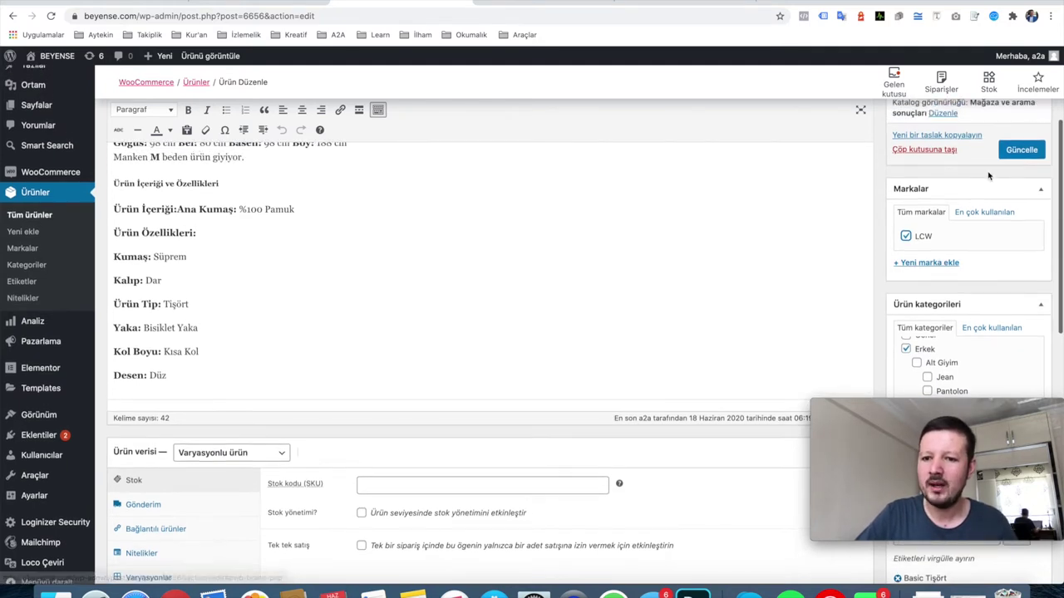
scroll(930, 249, "up", 2)
left_click(1021, 183)
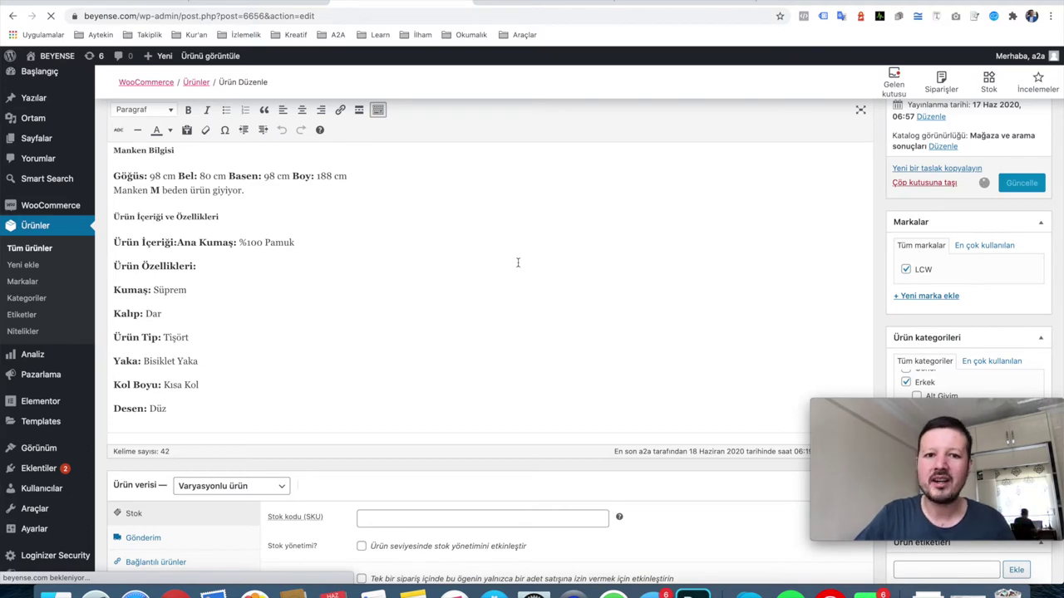
Reload the LCW brand page on the storefront and examine the products listed below the description.
left_click(523, 3)
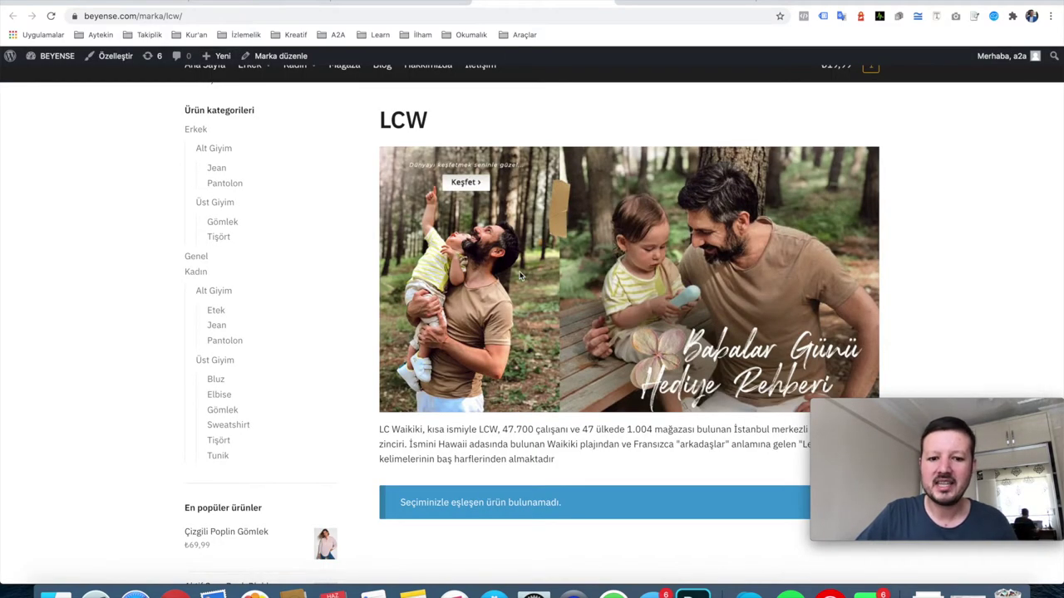
scroll(521, 275, "down", 5)
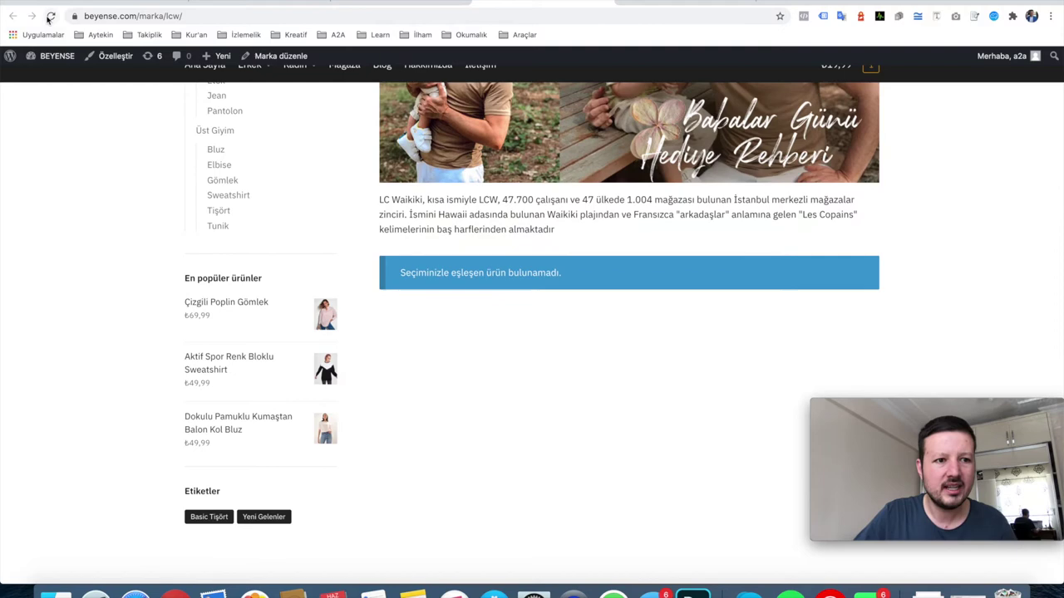
left_click(50, 17)
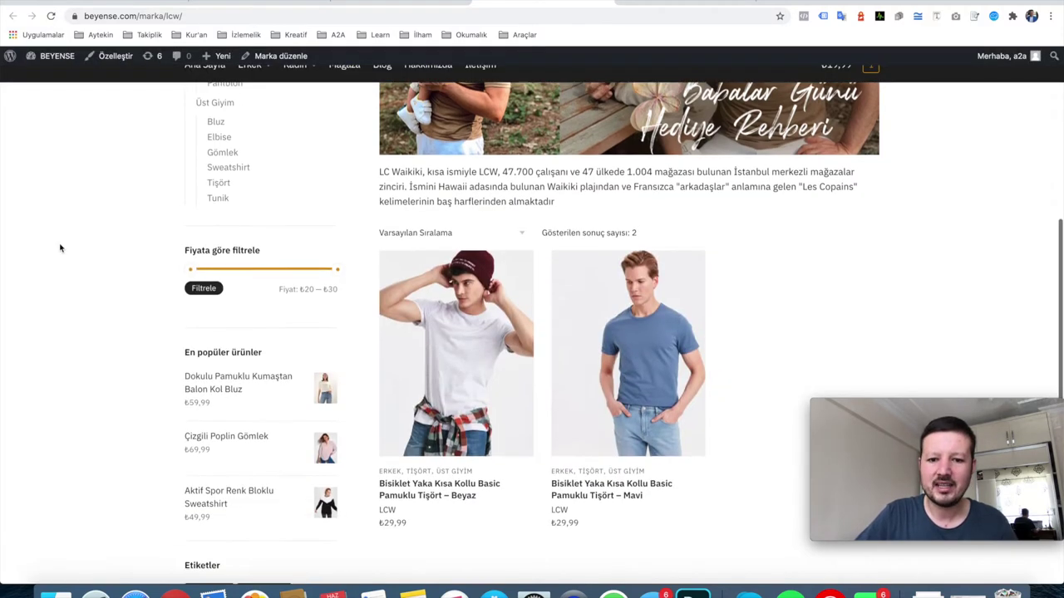
scroll(60, 248, "down", 1)
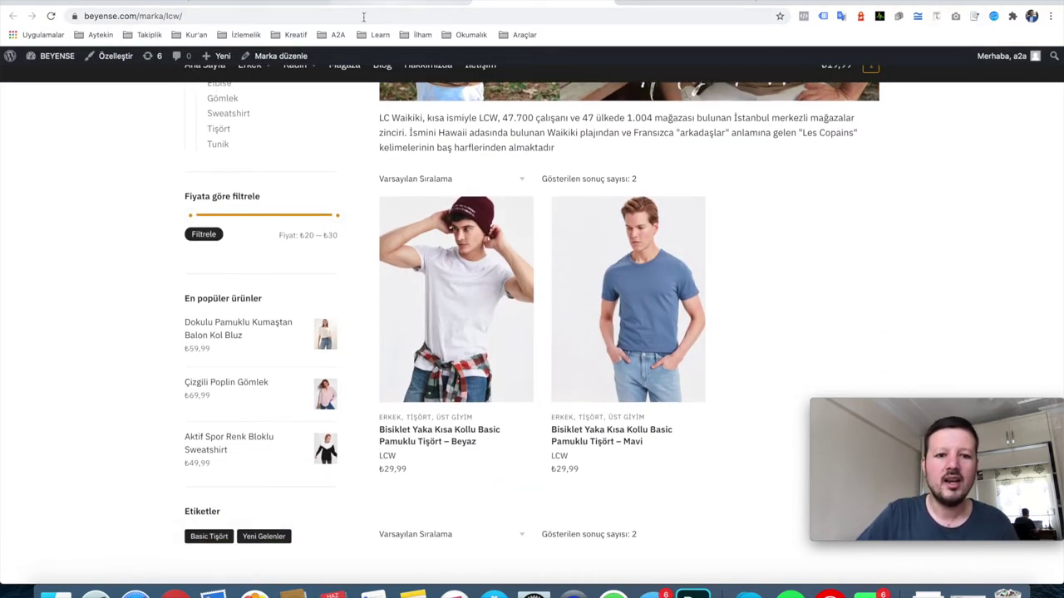
Return to the full product list in the admin area and review the Markalar column for every product.
left_click(389, 2)
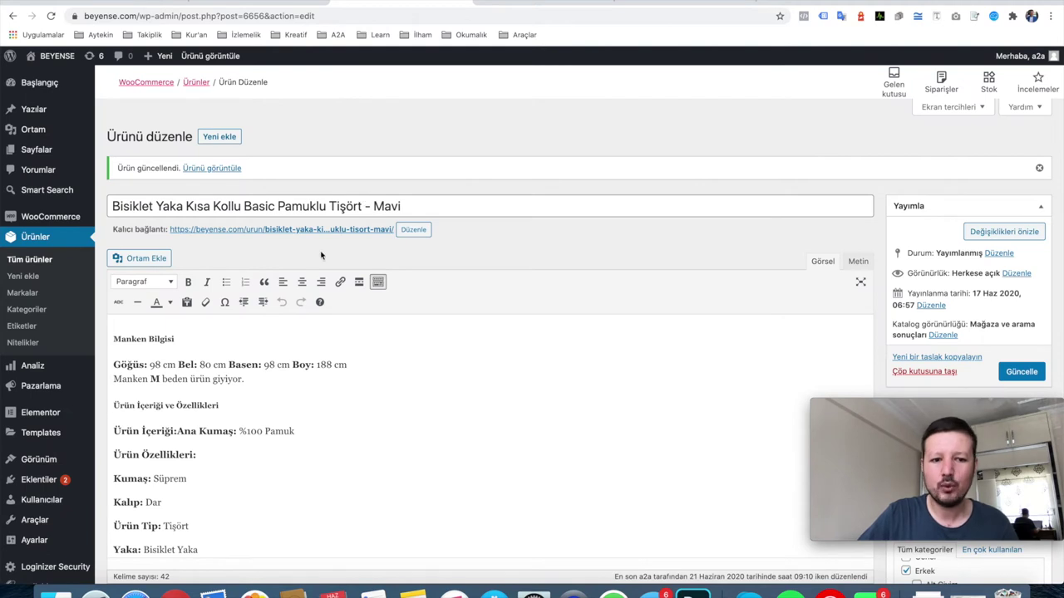
left_click(34, 261)
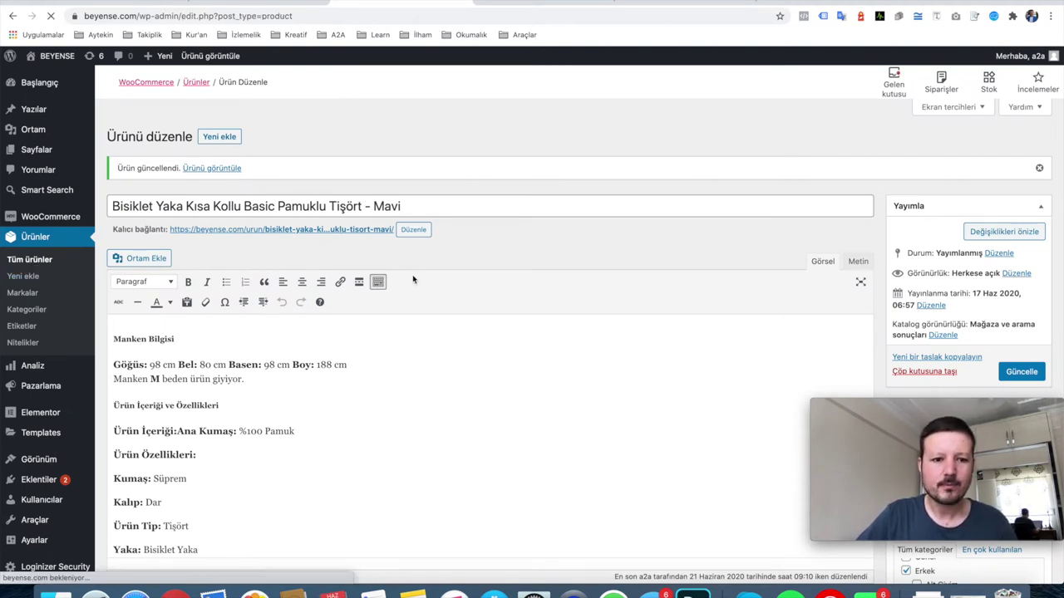
scroll(413, 279, "down", 1)
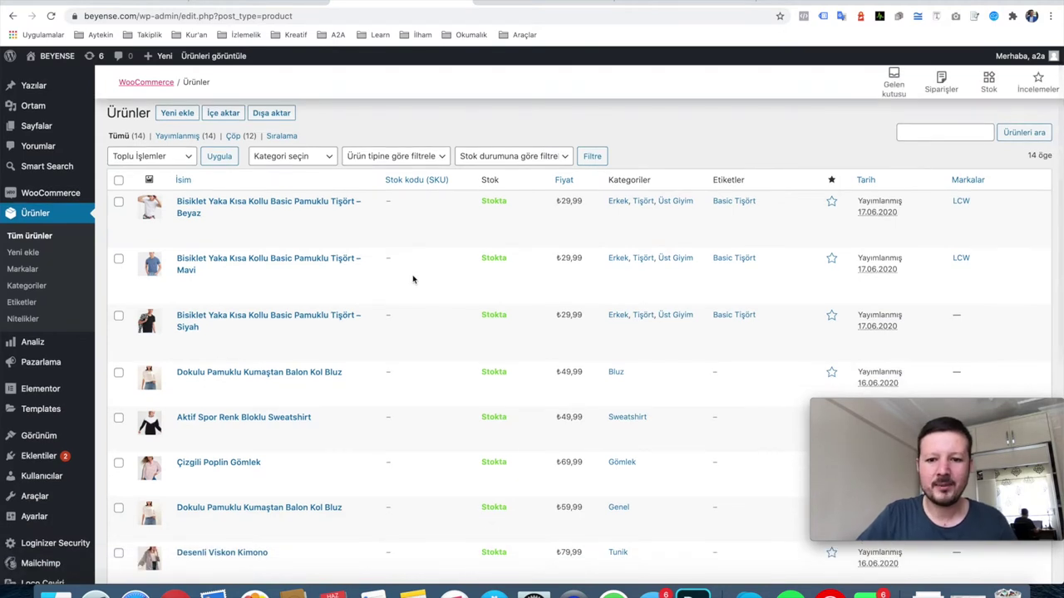
mouse_move(992, 231)
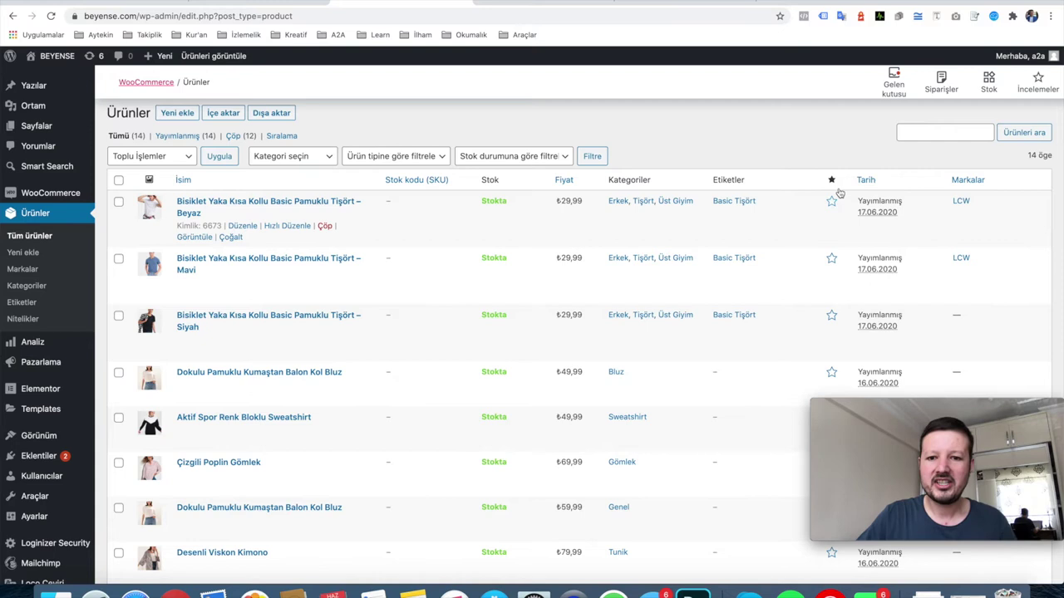
scroll(831, 129, "down", 1)
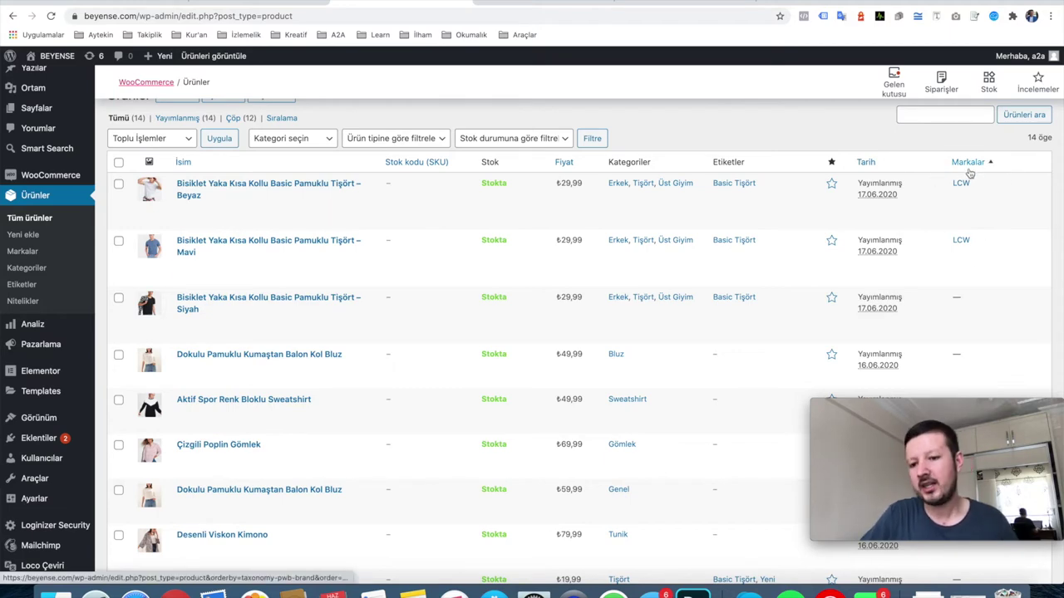
scroll(939, 305, "down", 5)
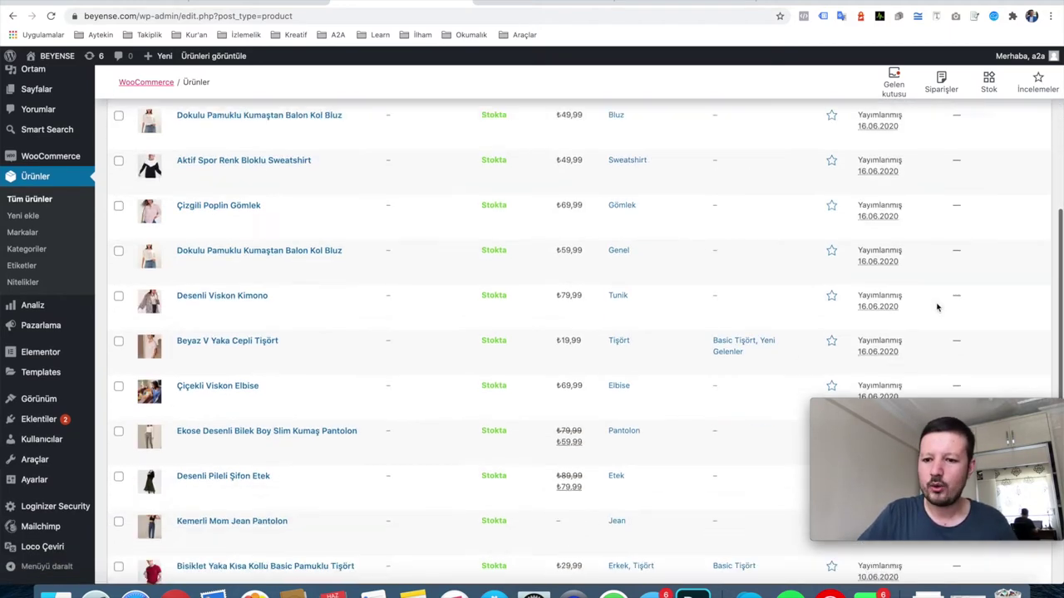
scroll(936, 308, "up", 10)
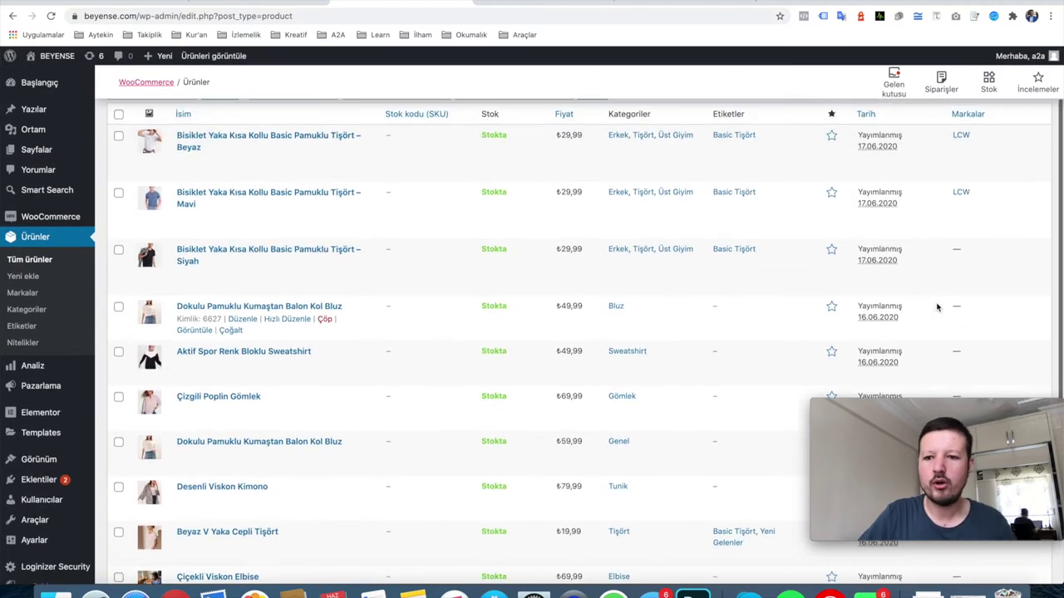
scroll(555, 346, "down", 1)
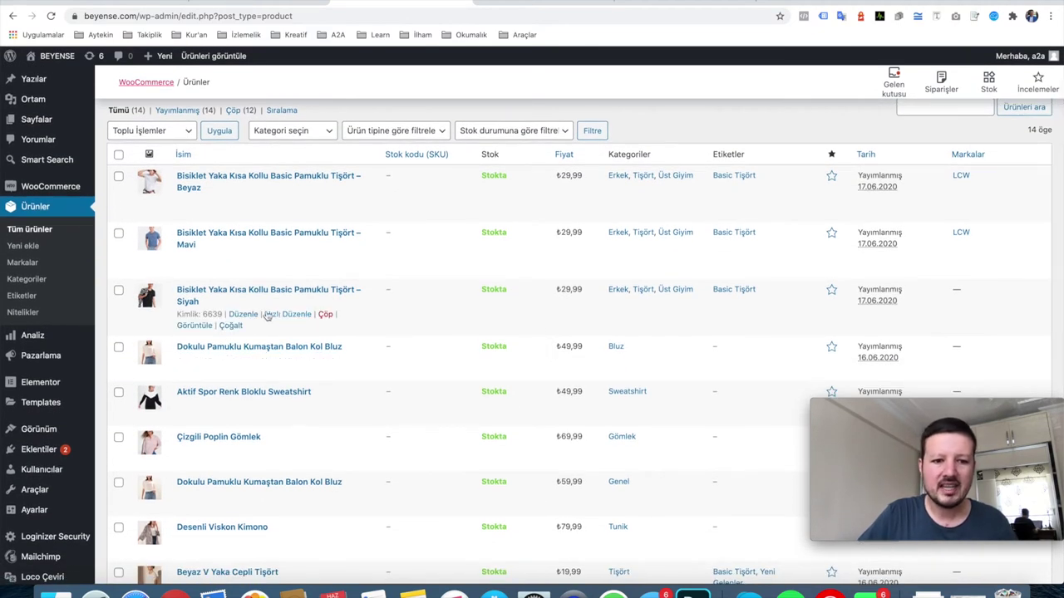
Use quick edit to assign the LCW brand to Bisiklet Yaka Kısa Kollu Basic Pamuklu Tişört – Siyah and update it.
left_click(279, 313)
scroll(873, 270, "down", 1)
left_click(872, 268)
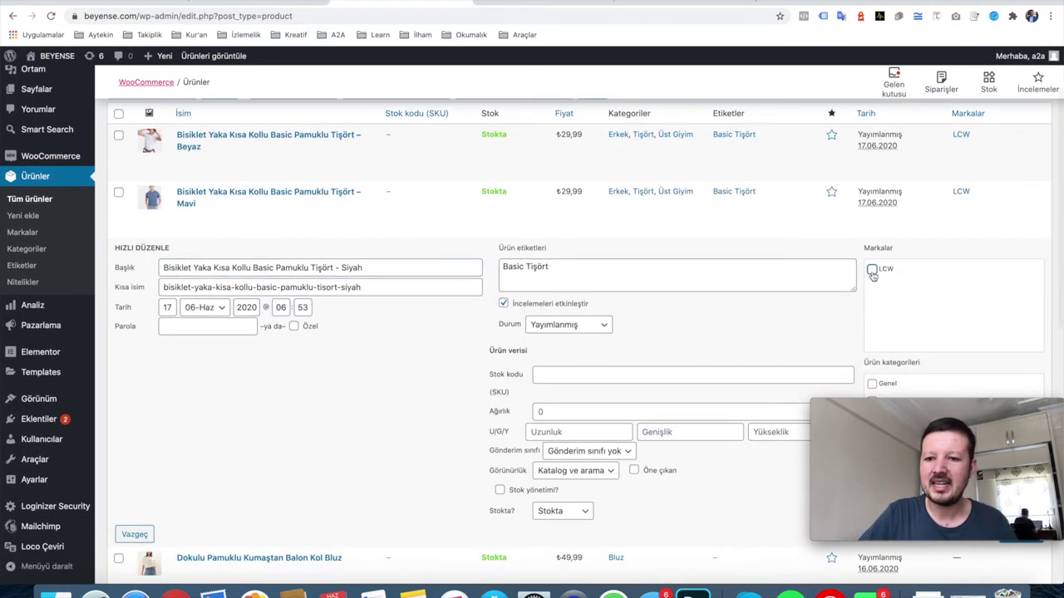
scroll(873, 276, "down", 3)
scroll(872, 276, "down", 3)
left_click(1021, 348)
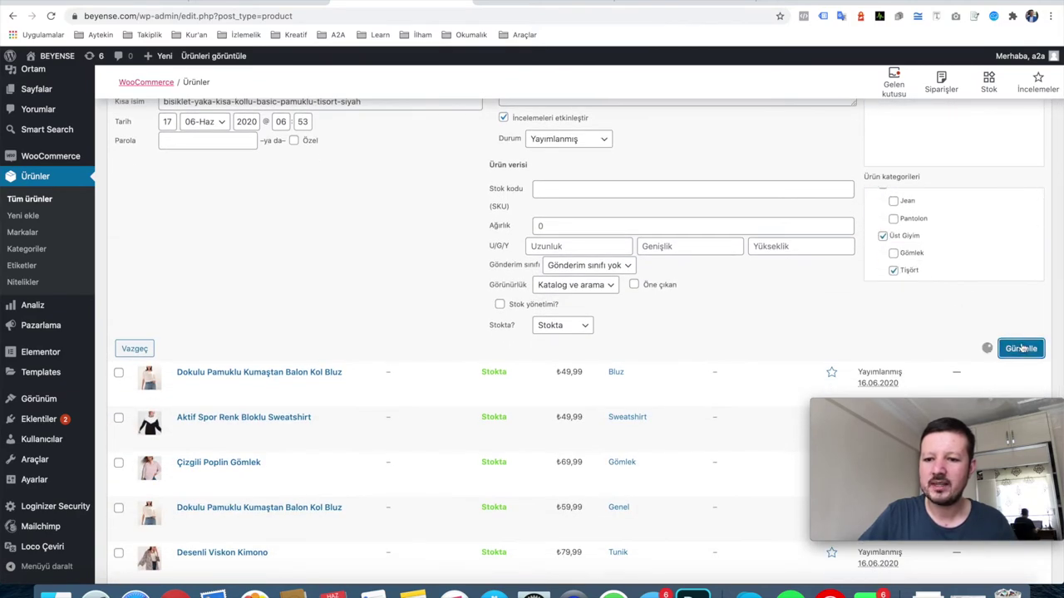
scroll(954, 254, "up", 3)
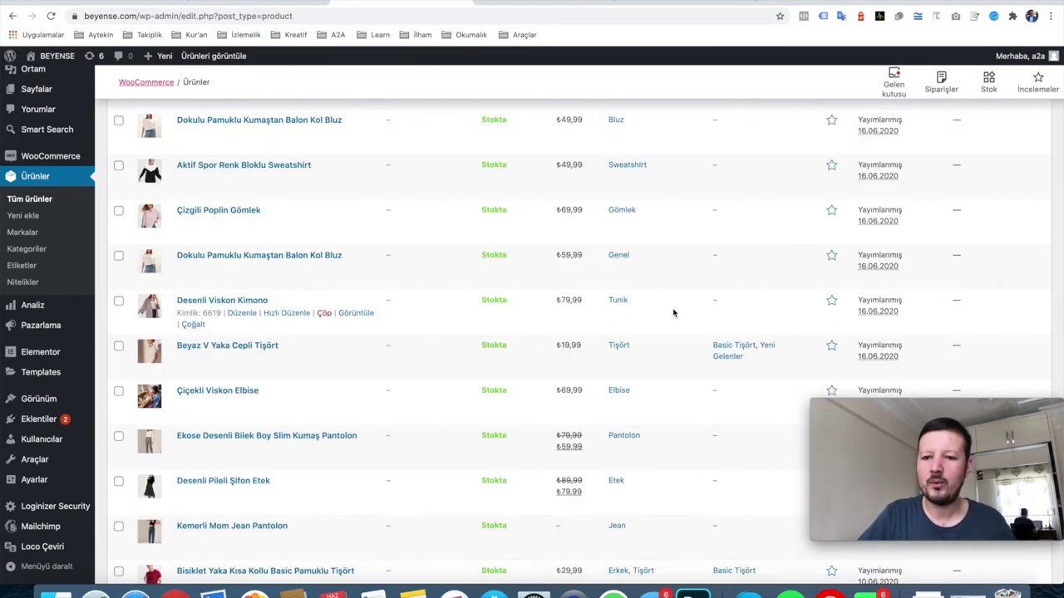
scroll(562, 51, "up", 3)
Refresh the storefront LCW page again and check its banner, description and product listing, including the black T-shirt.
left_click(539, 7)
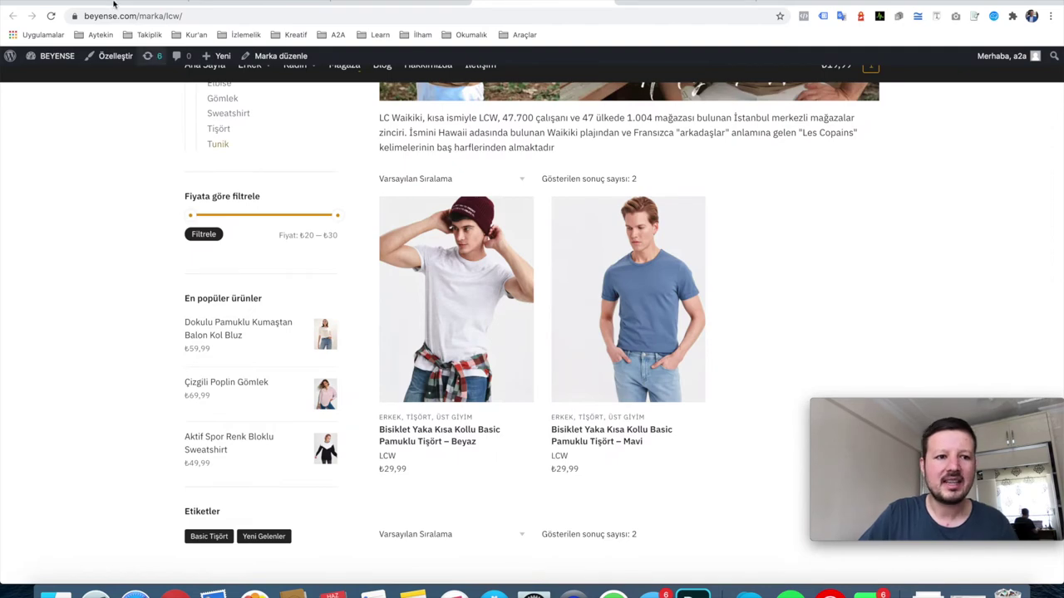
left_click(51, 16)
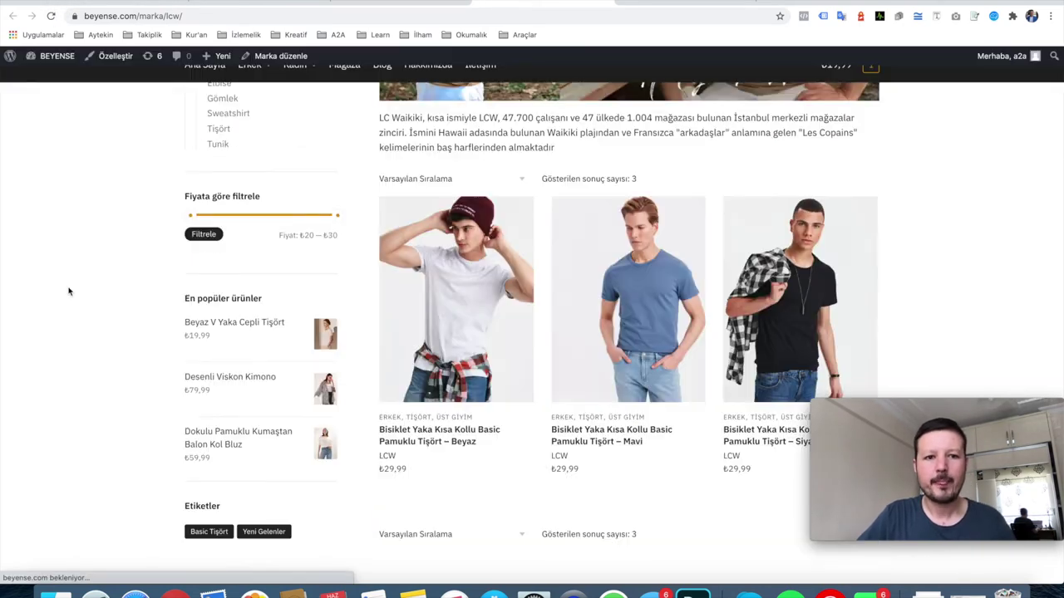
scroll(281, 220, "up", 5)
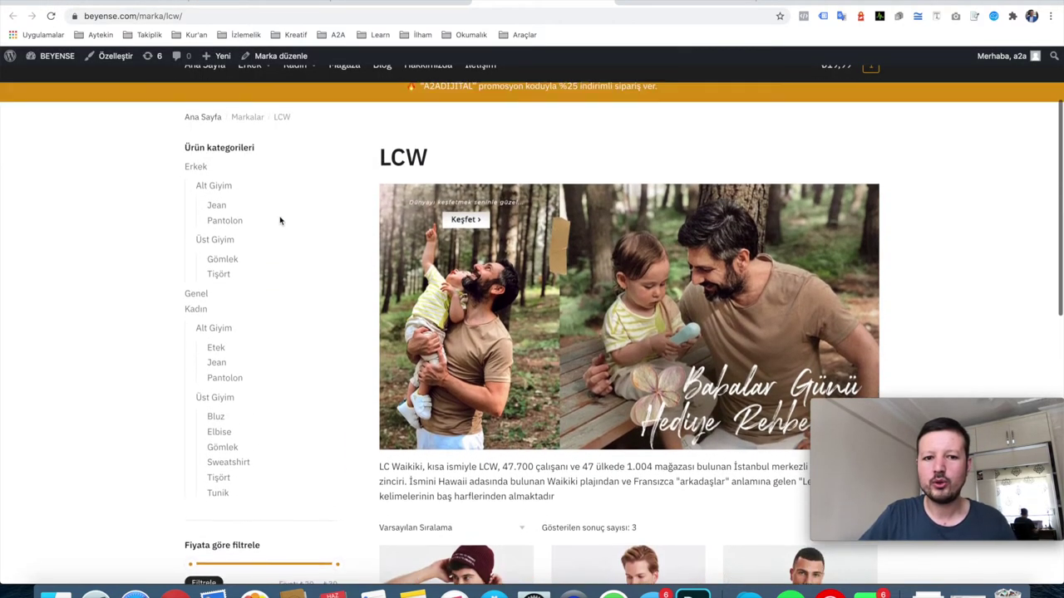
scroll(420, 199, "down", 3)
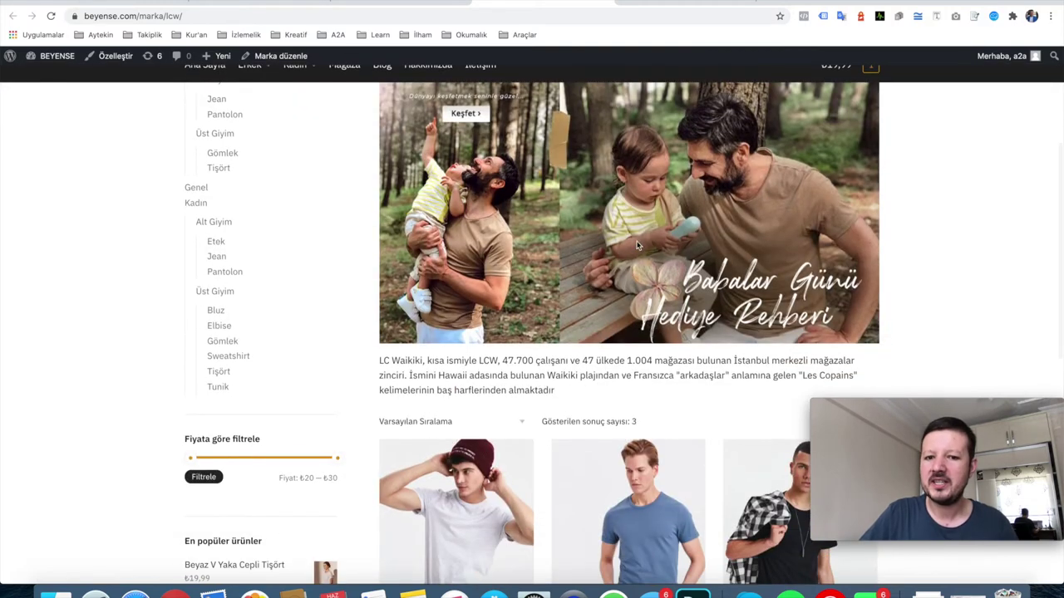
scroll(590, 220, "down", 3)
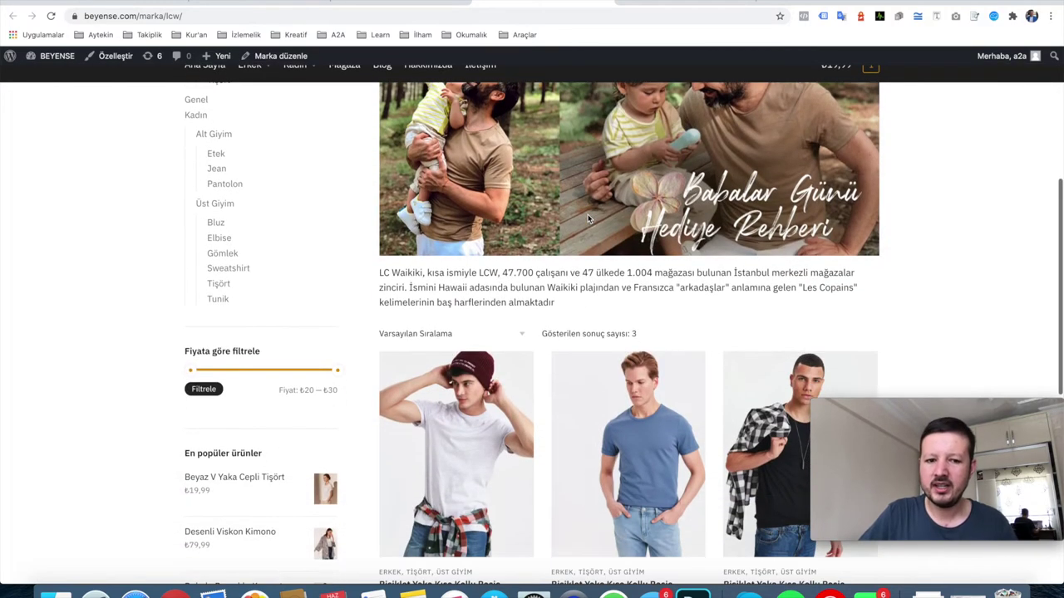
Examine the banner image, the description text and the three T-shirts on the LCW brand page.
triple_click(447, 299)
left_click(496, 297)
scroll(579, 288, "up", 10)
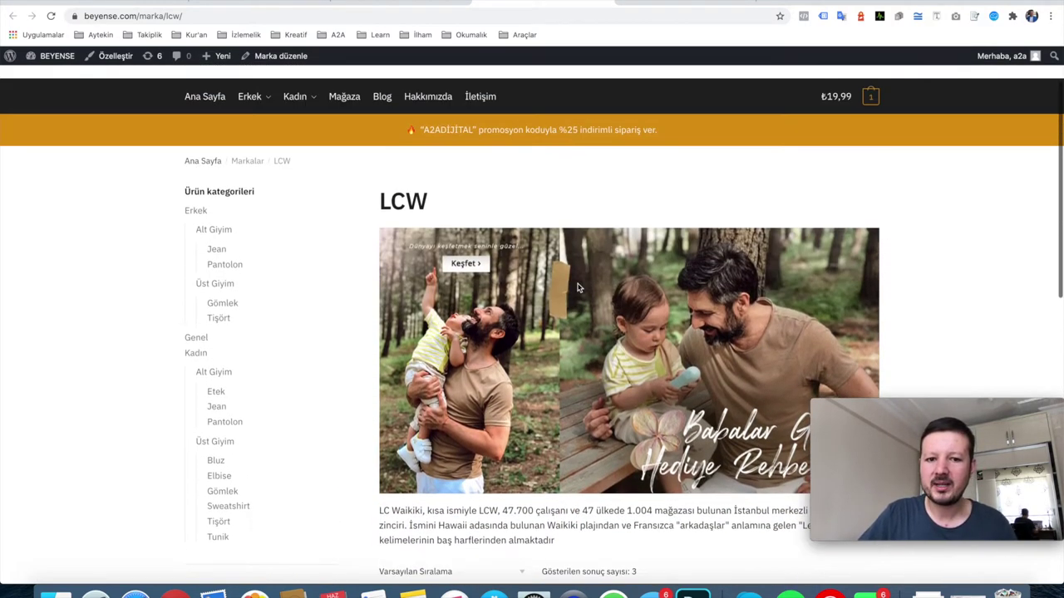
scroll(579, 288, "down", 5)
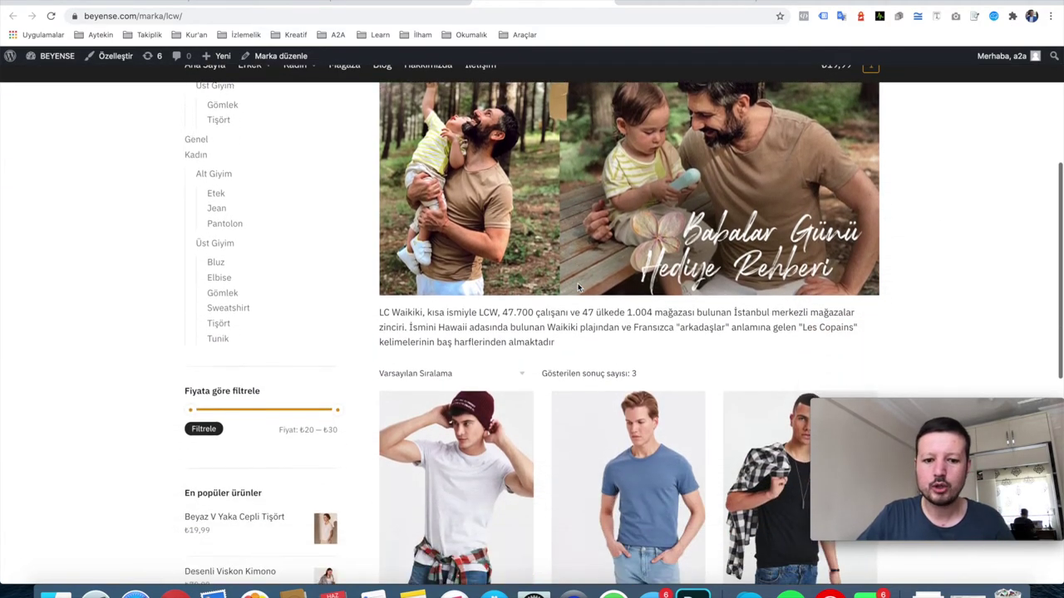
scroll(579, 287, "up", 4)
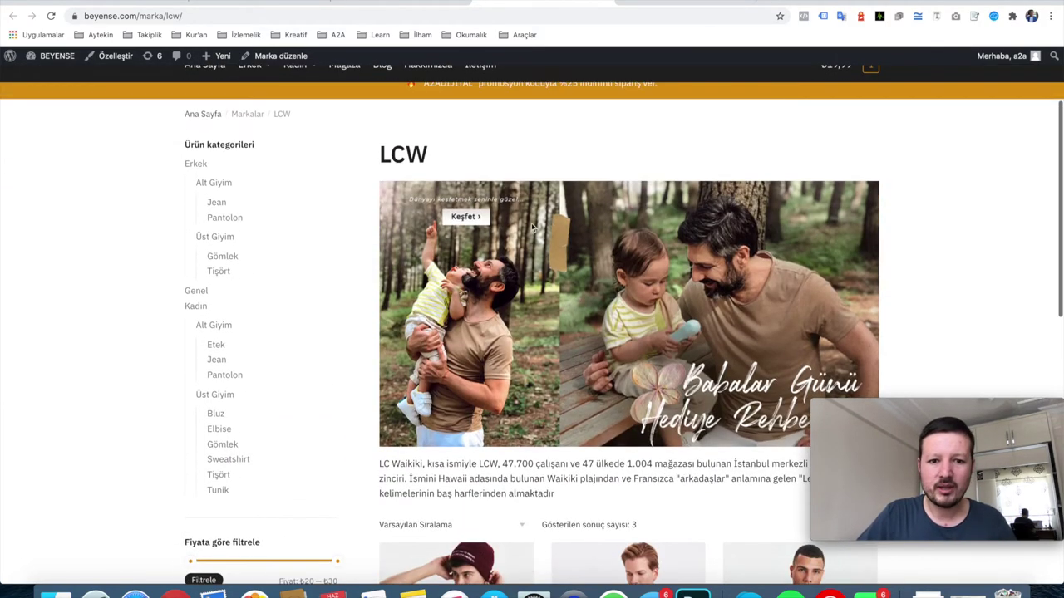
scroll(550, 216, "down", 4)
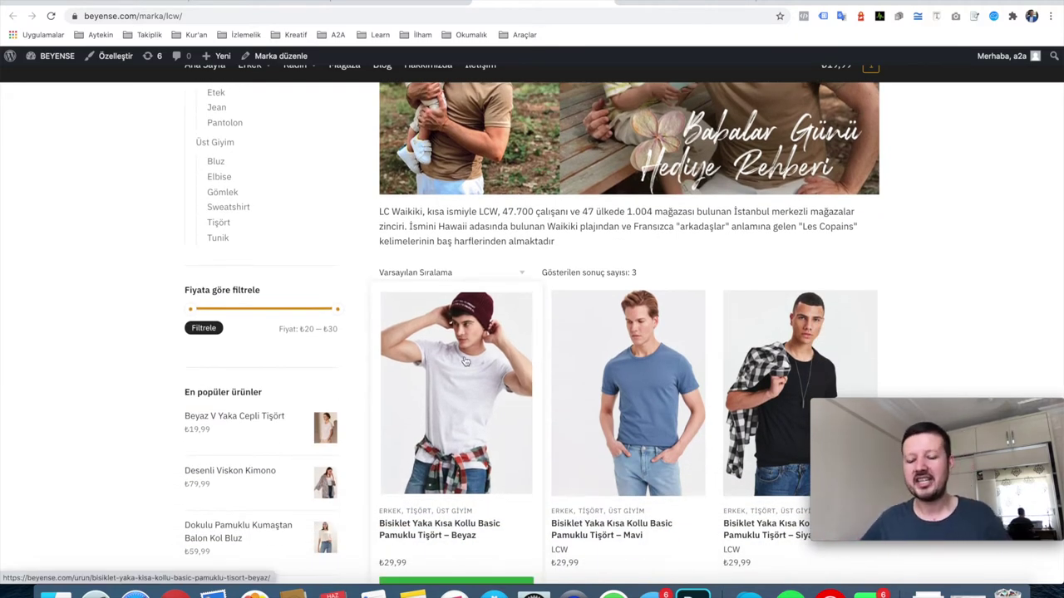
Open the product page of Bisiklet Yaka Kısa Kollu Basic Pamuklu Tişört – Beyaz and examine the brand logo near the purchase options.
scroll(465, 362, "down", 1)
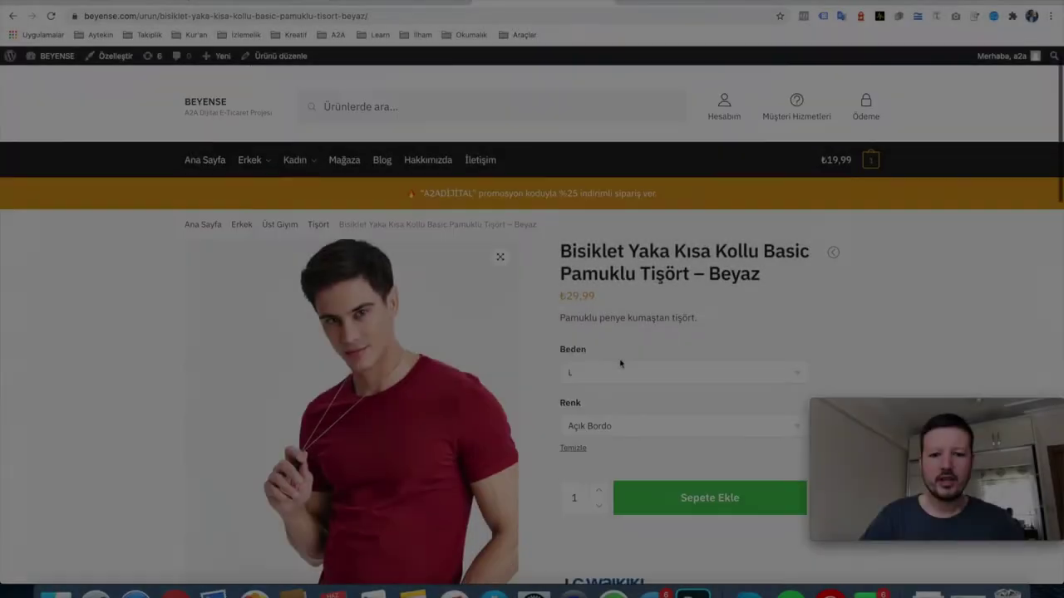
scroll(620, 360, "down", 5)
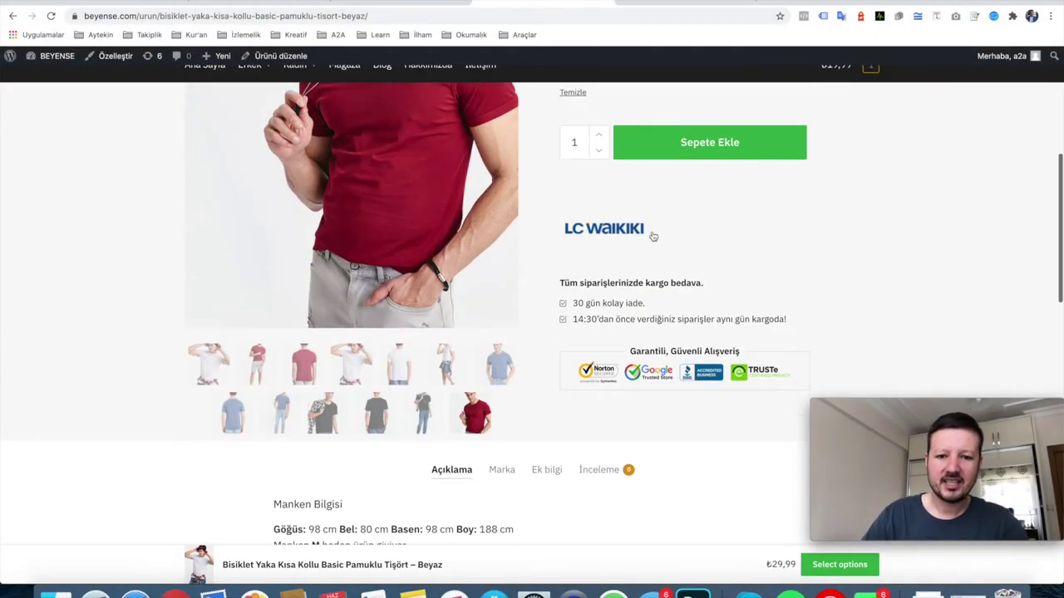
scroll(653, 236, "down", 2)
scroll(650, 231, "up", 2)
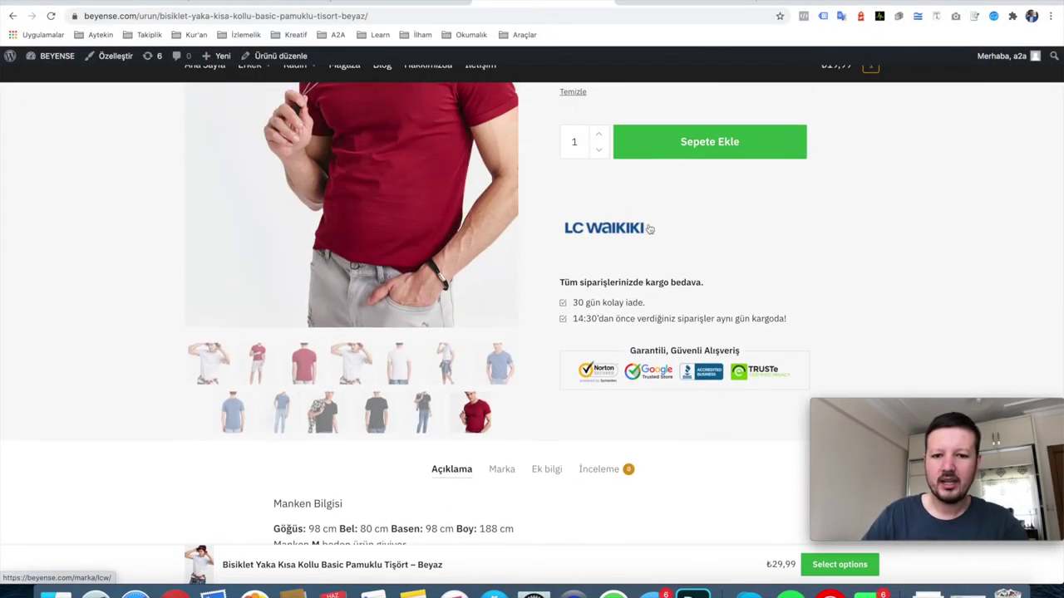
scroll(650, 229, "up", 4)
scroll(650, 230, "down", 3)
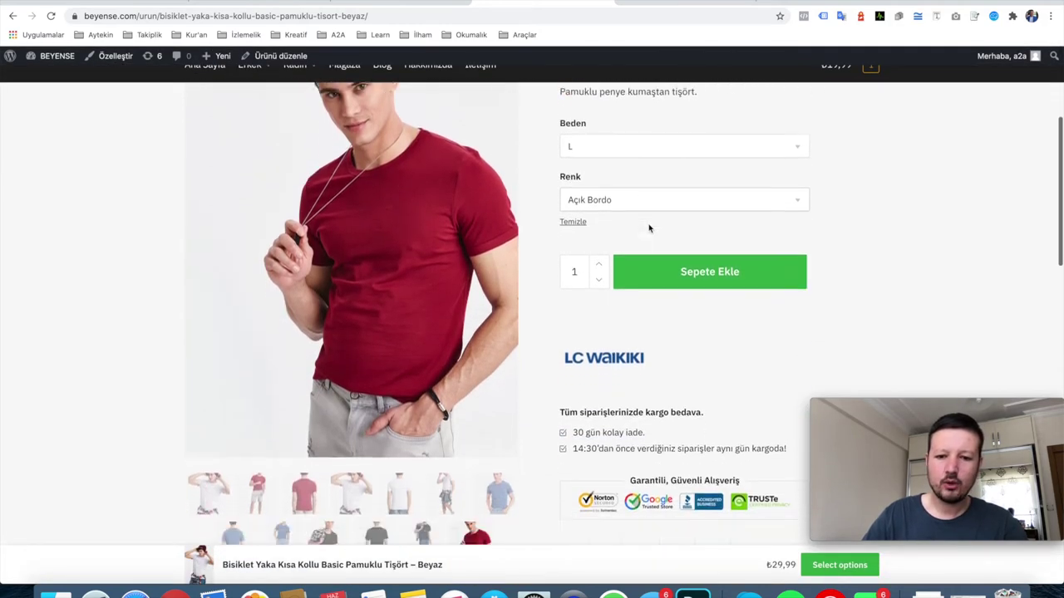
scroll(649, 228, "down", 1)
Open the LC Waikiki logo's link in a new tab and look through the products on the brand page.
right_click(603, 319)
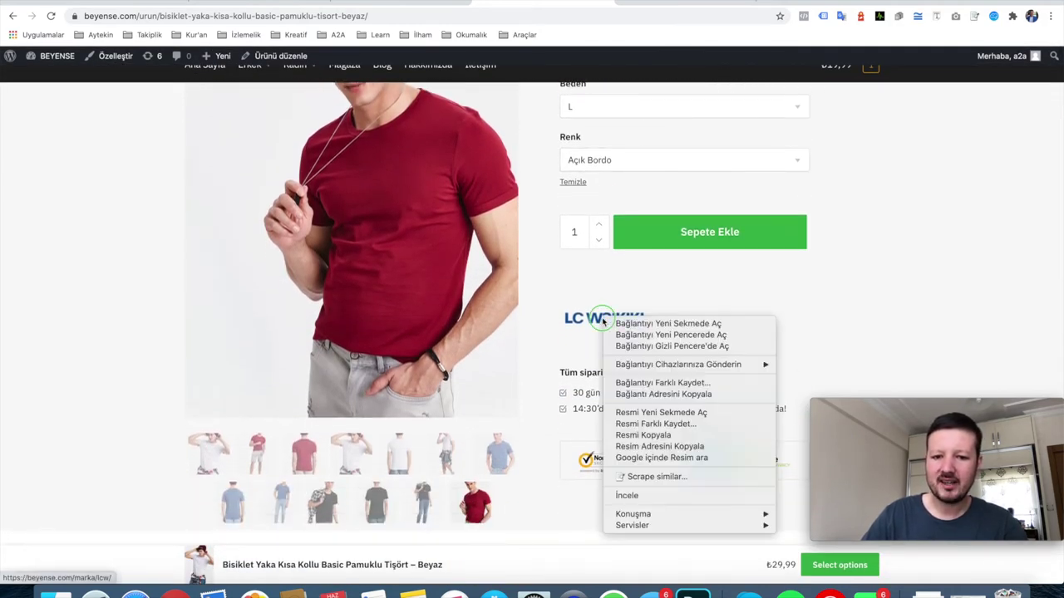
left_click(661, 323)
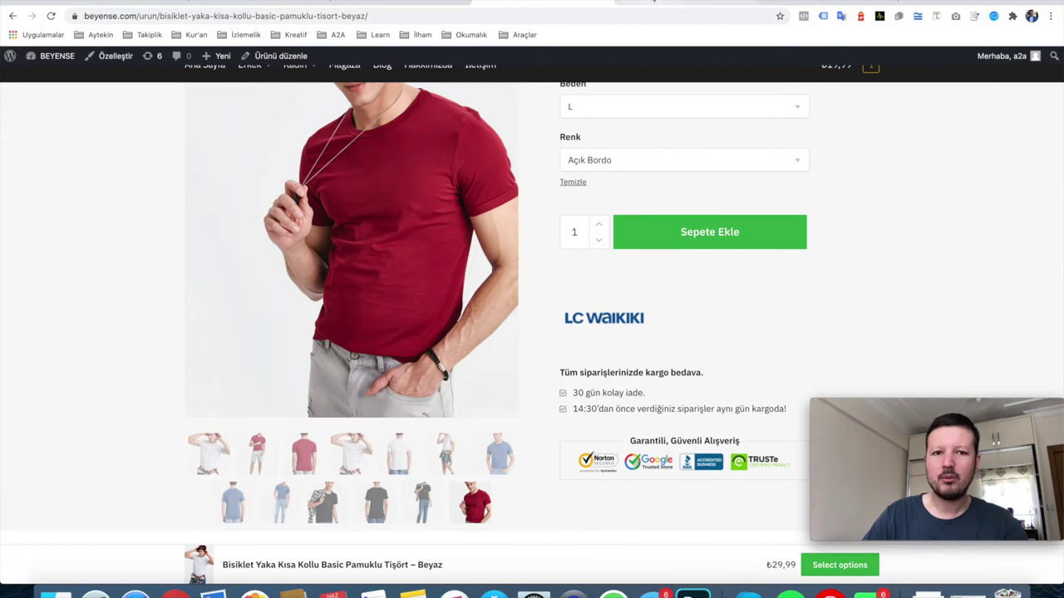
left_click(652, 1)
scroll(573, 249, "down", 6)
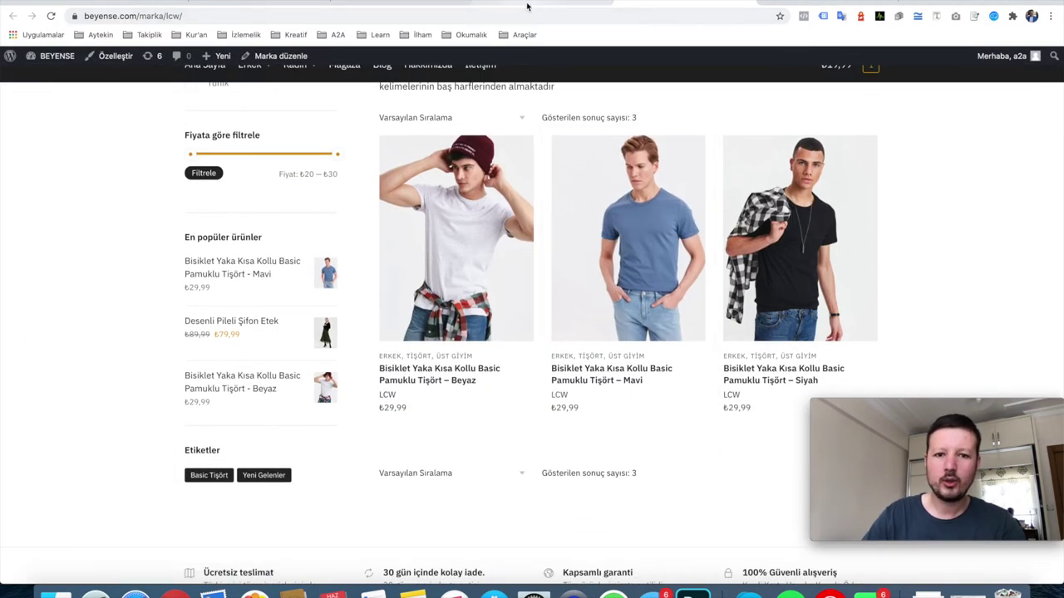
Return to the white T-shirt's product page, show its Marka section and read the brand description and logo there.
left_click(532, 2)
scroll(499, 368, "down", 5)
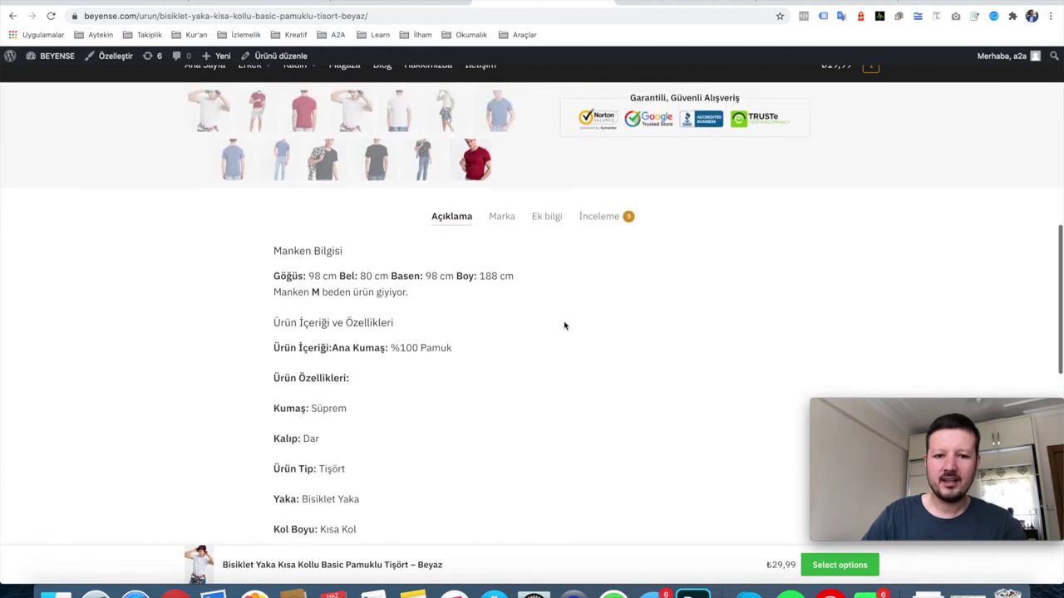
scroll(524, 303, "up", 1)
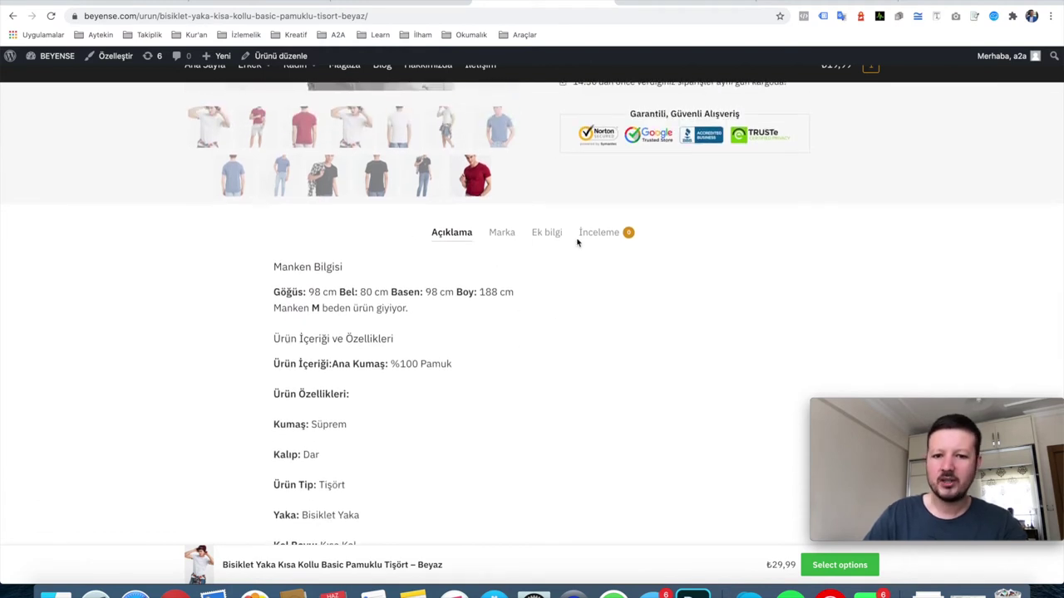
left_click(501, 238)
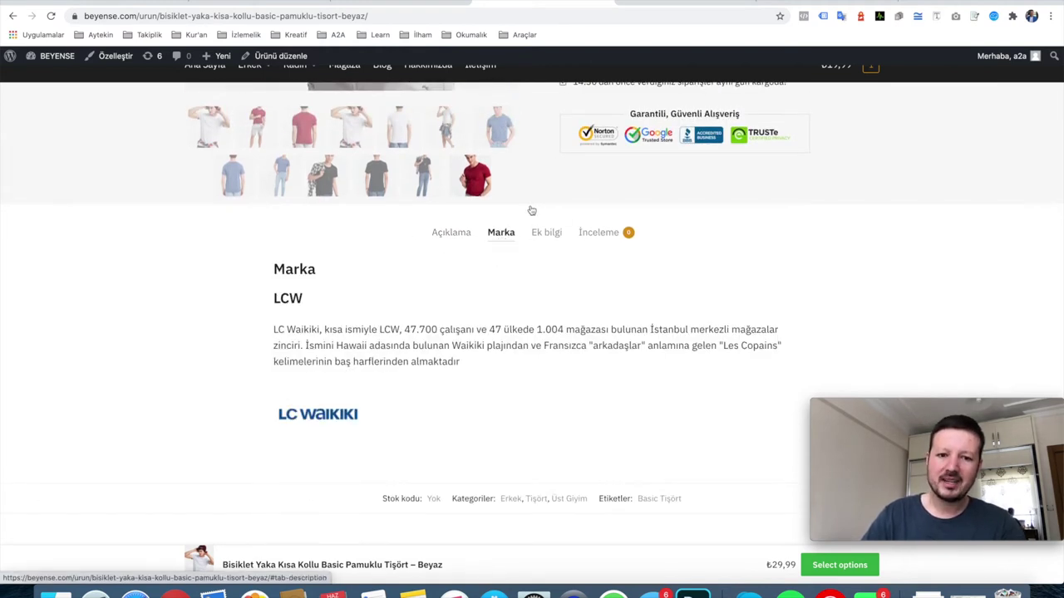
triple_click(326, 332)
left_click(311, 428)
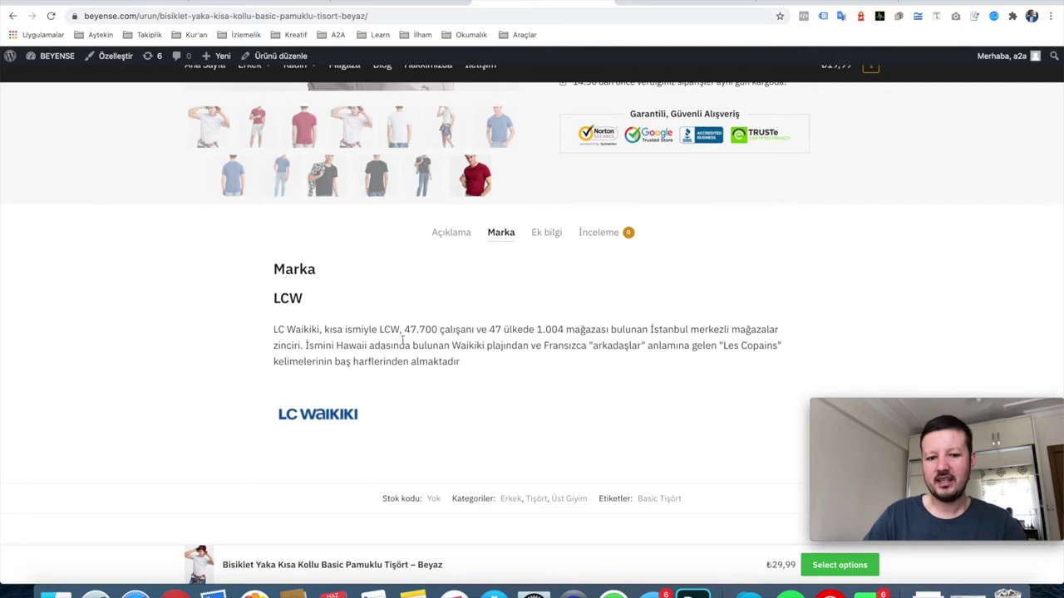
scroll(403, 340, "down", 3)
scroll(403, 341, "up", 4)
scroll(403, 342, "down", 2)
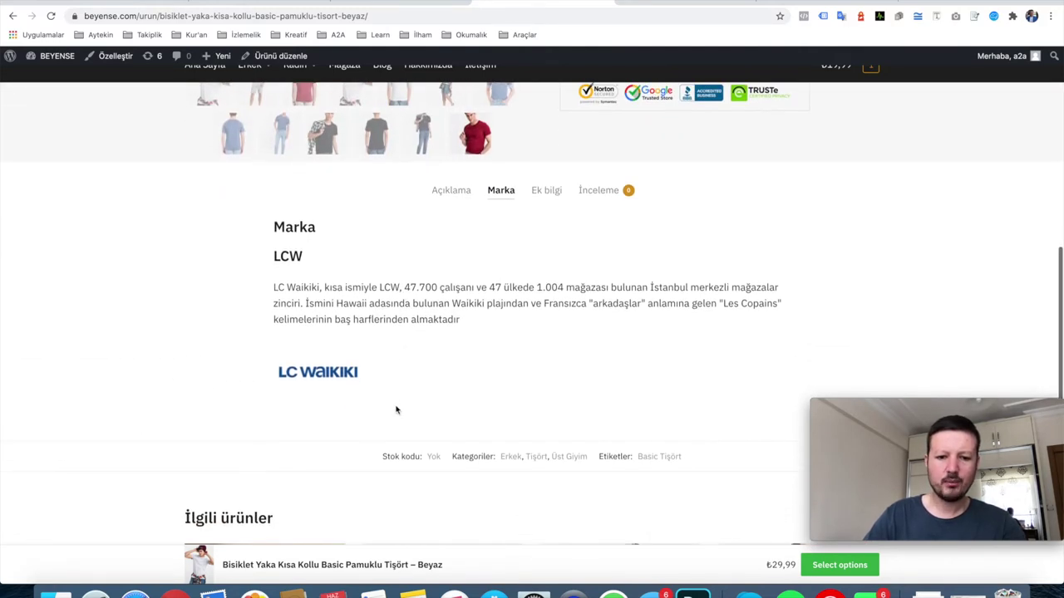
scroll(457, 343, "up", 10)
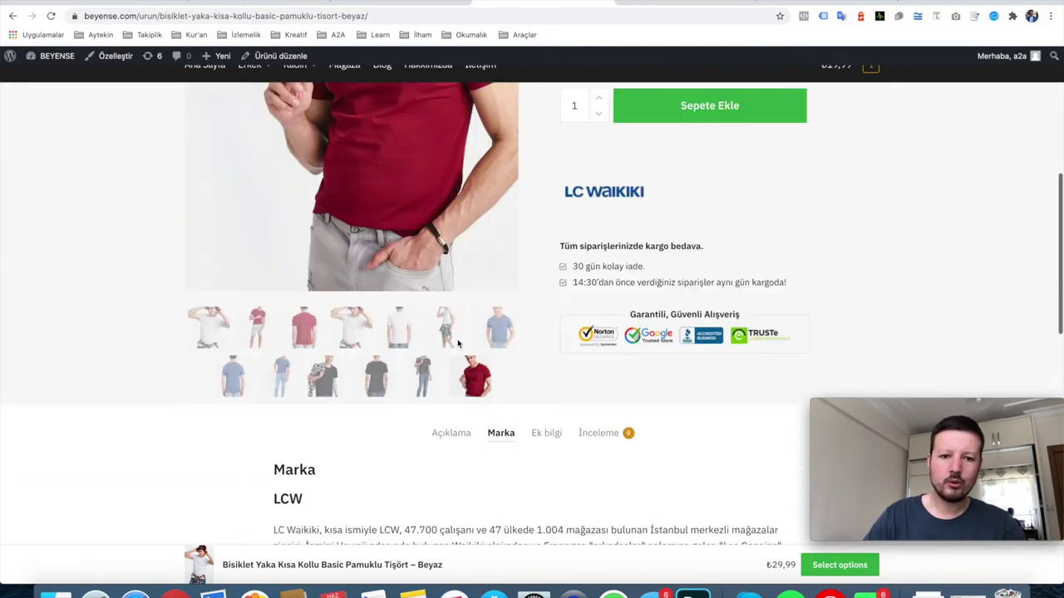
scroll(626, 186, "down", 3)
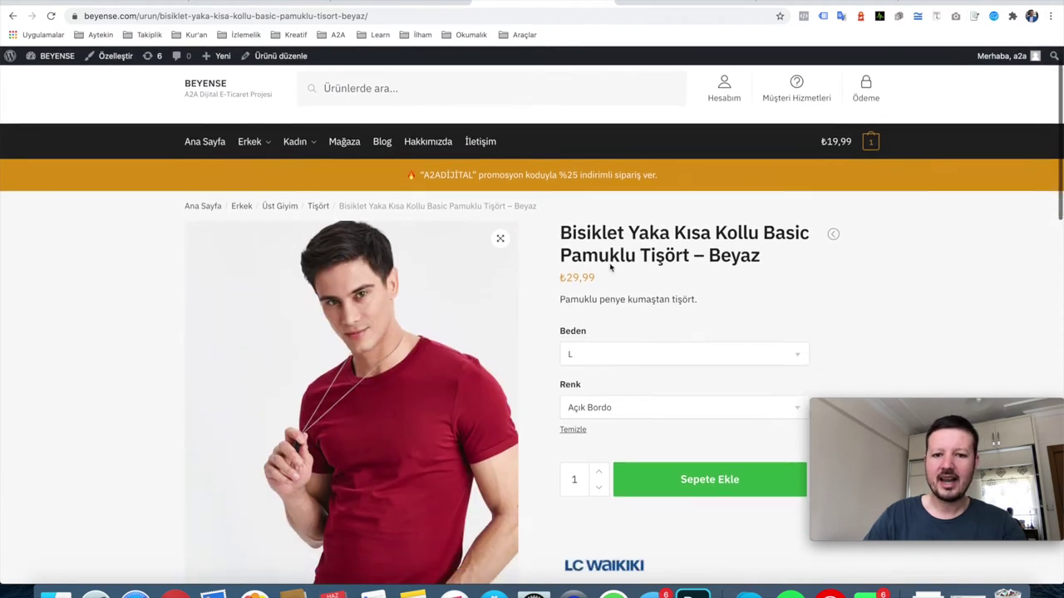
scroll(610, 267, "up", 3)
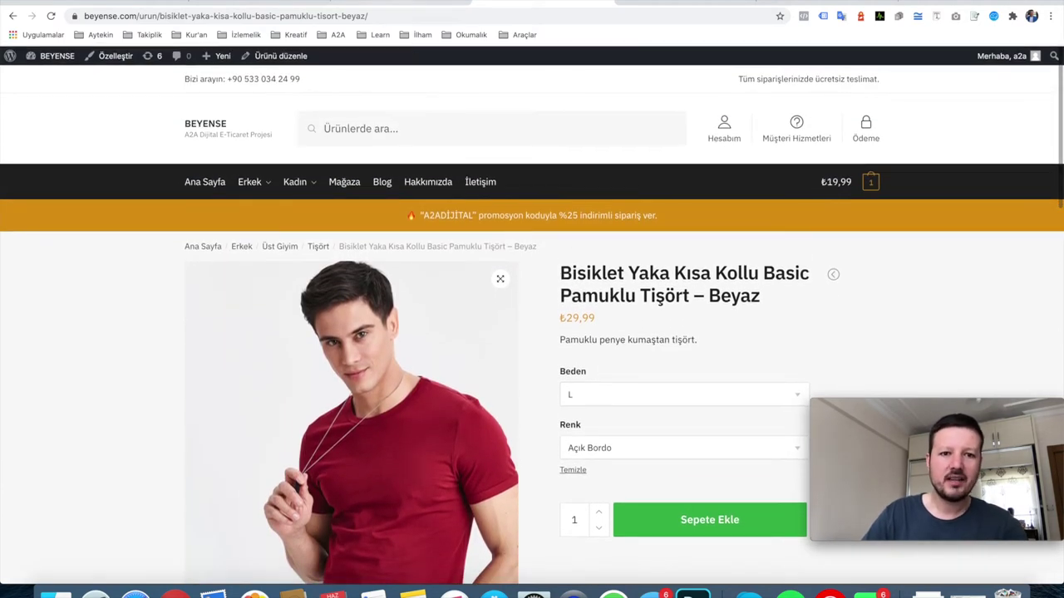
Turn off the brand tab on single product pages in the Markalar plugin's Ürünler settings and save the changes.
left_click(412, 3)
left_click(257, 3)
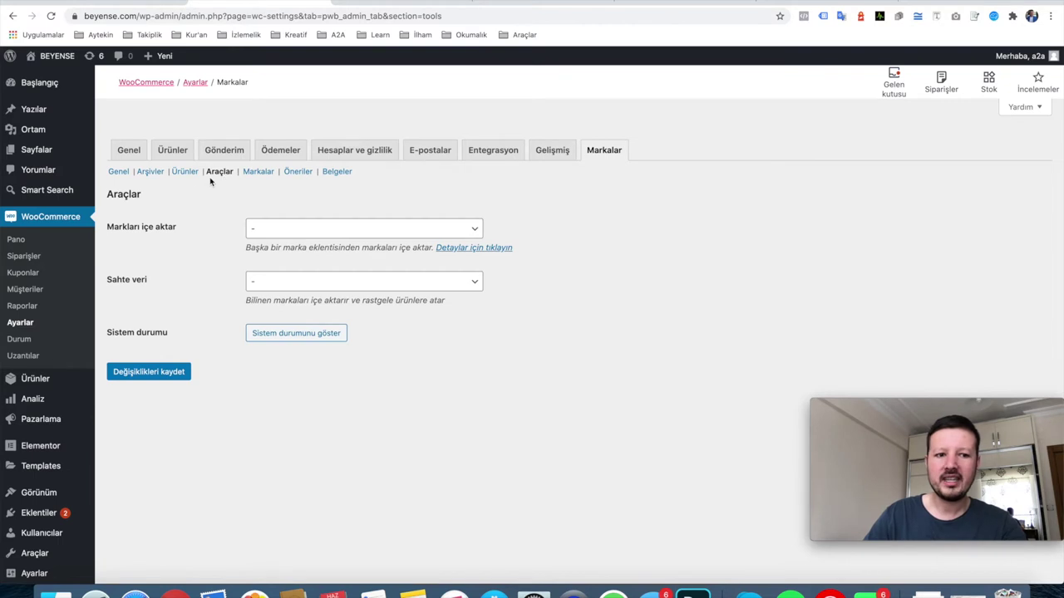
left_click(184, 172)
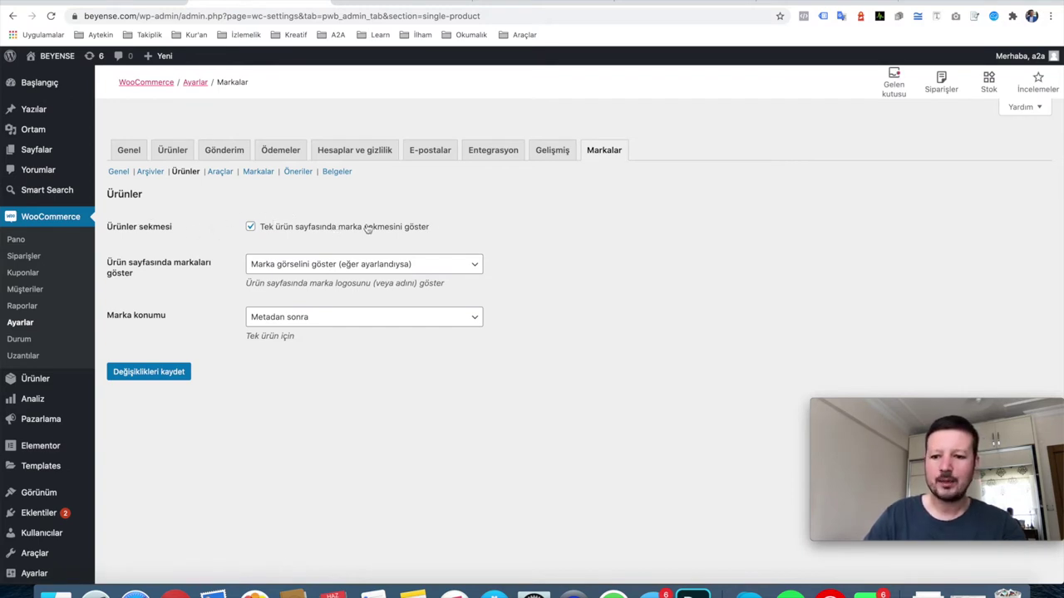
left_click(153, 372)
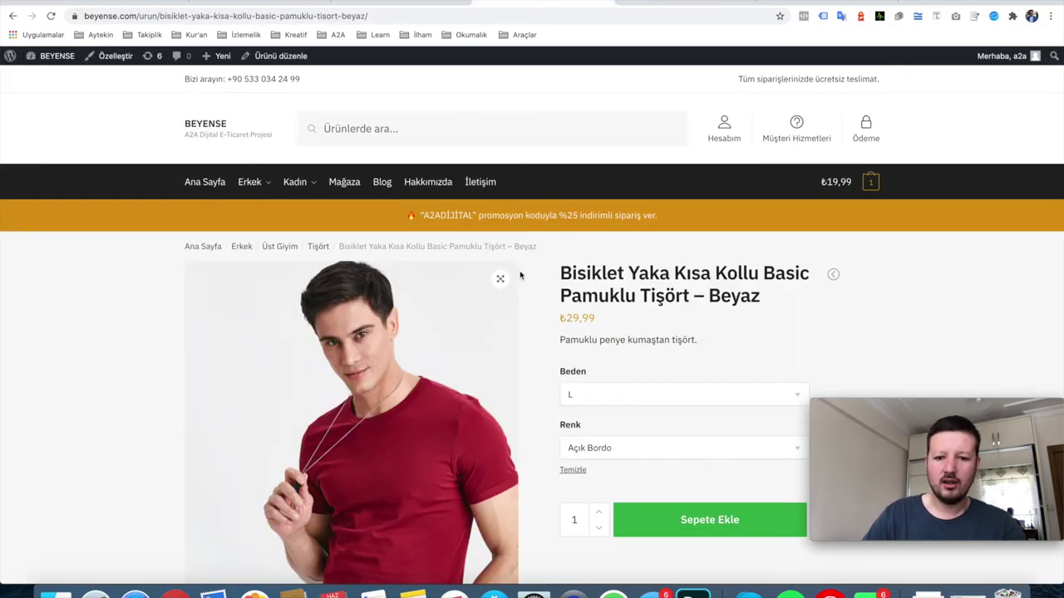
Reload the white T-shirt's product page to check the Marka tab among the product details.
scroll(520, 276, "down", 5)
scroll(507, 340, "down", 3)
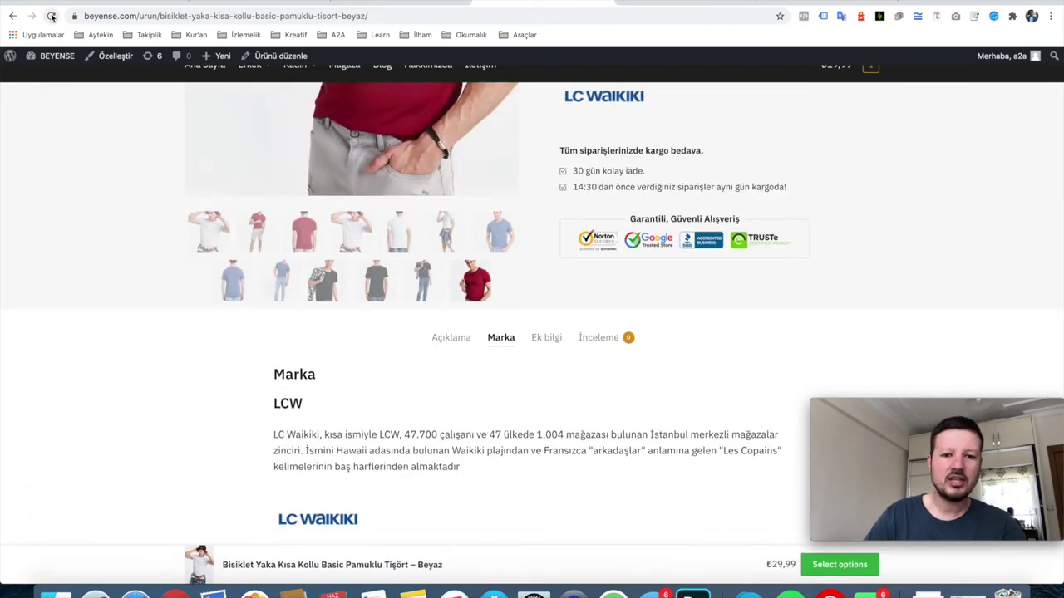
left_click(51, 16)
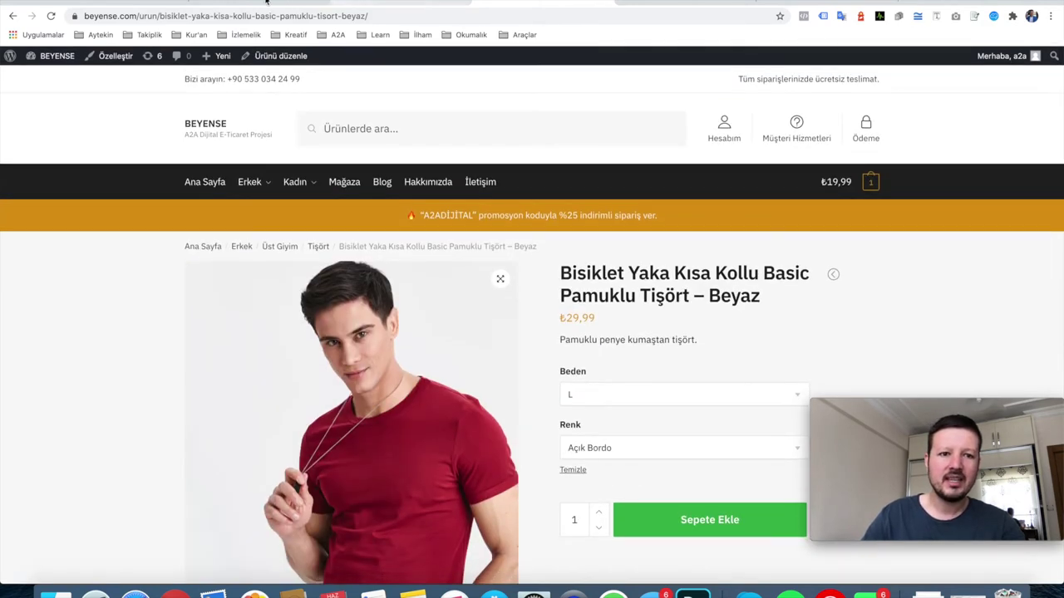
Set the option for showing brands on the product page to Hayır in the brand settings and save the changes.
left_click(257, 3)
scroll(407, 266, "down", 2)
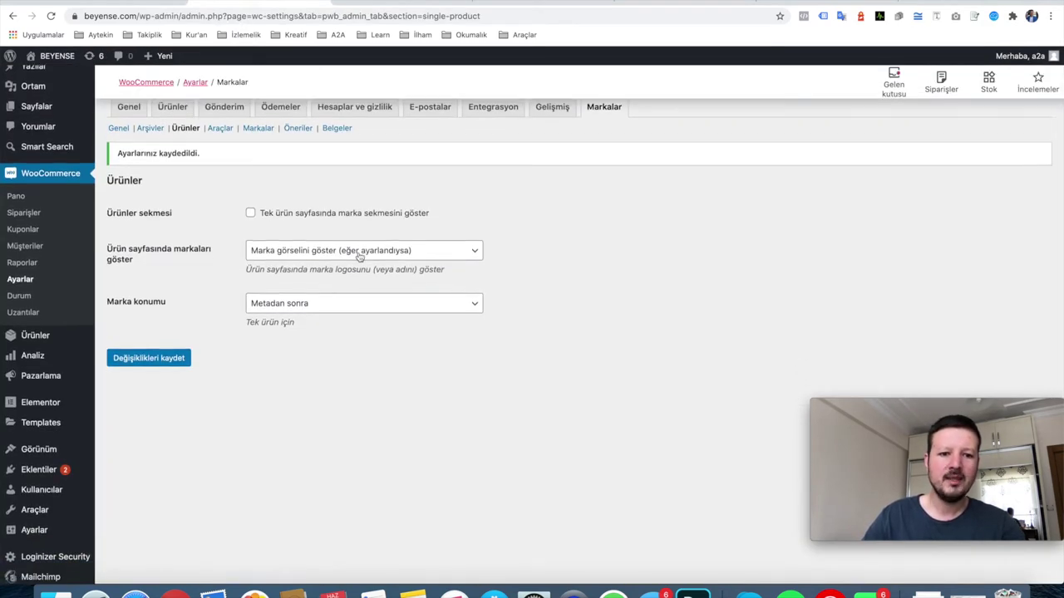
left_click(359, 256)
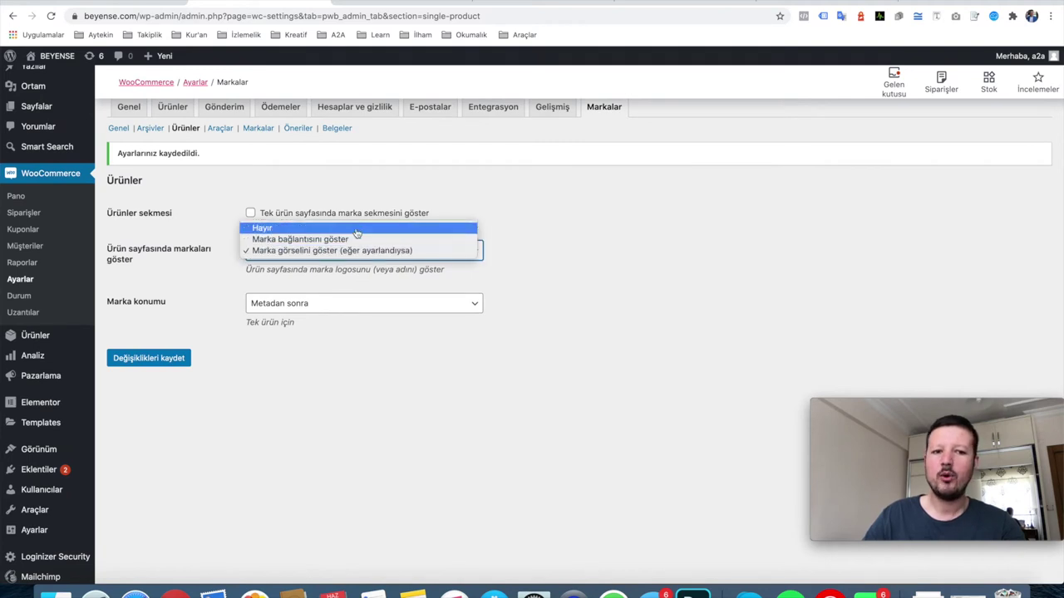
left_click(357, 230)
left_click(172, 359)
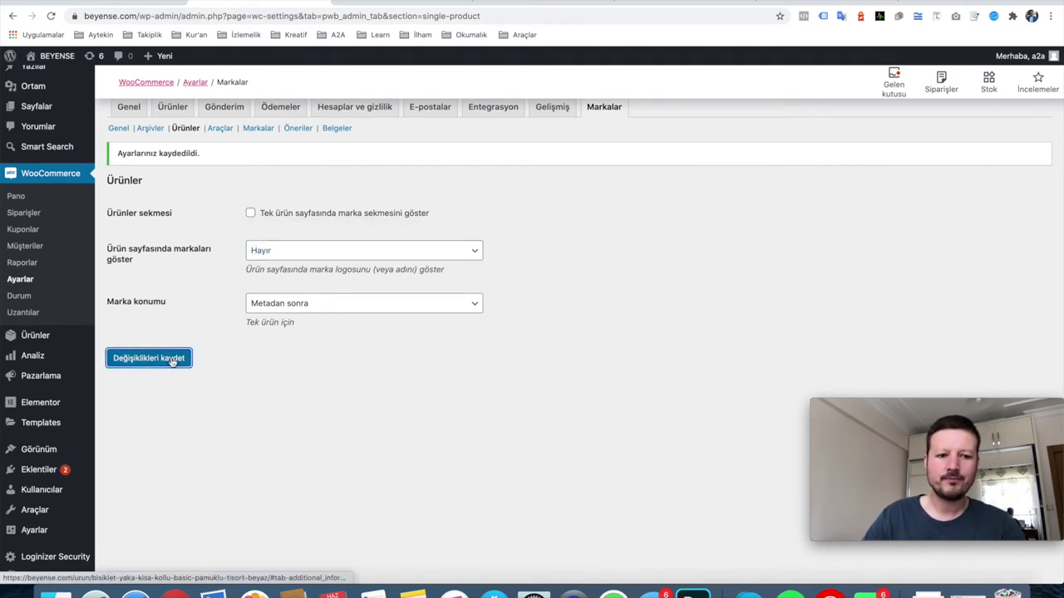
Reload the white T-shirt's product page and check the logo area and the product detail tabs.
left_click(410, 2)
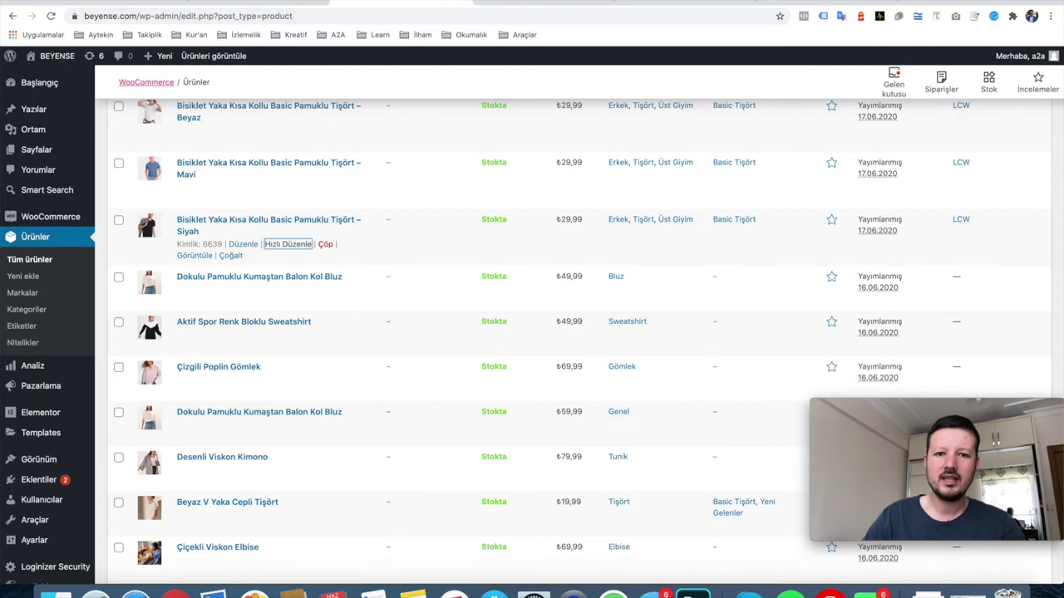
left_click(644, 2)
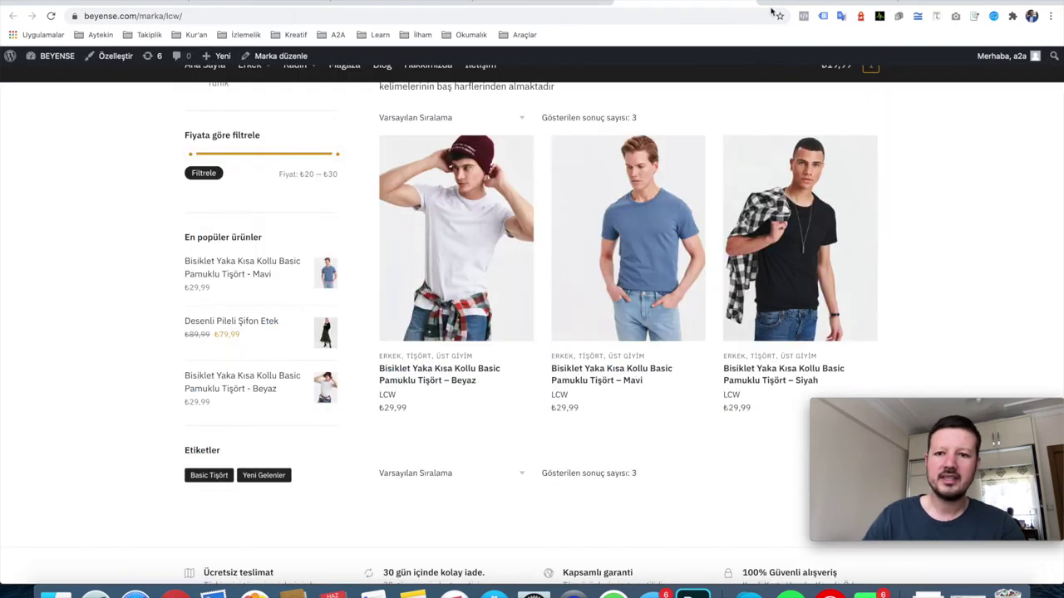
left_click(548, 2)
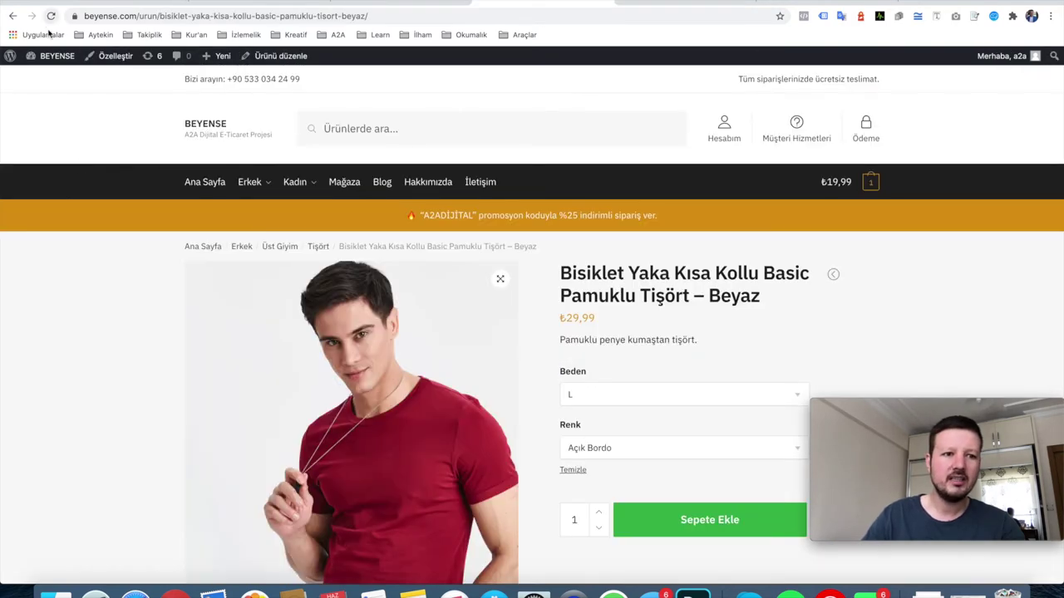
scroll(69, 204, "down", 5)
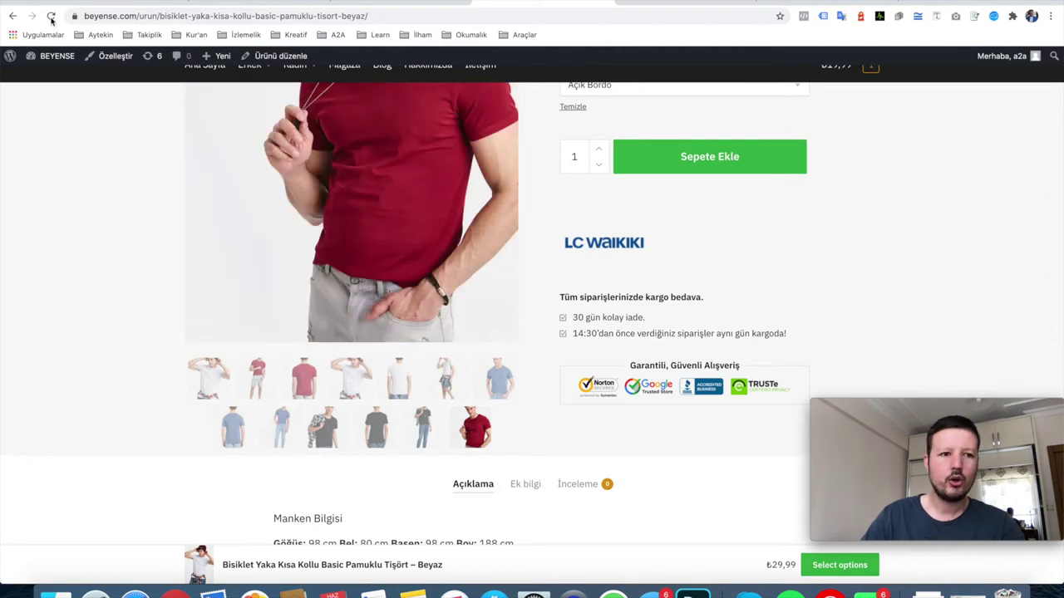
left_click(51, 17)
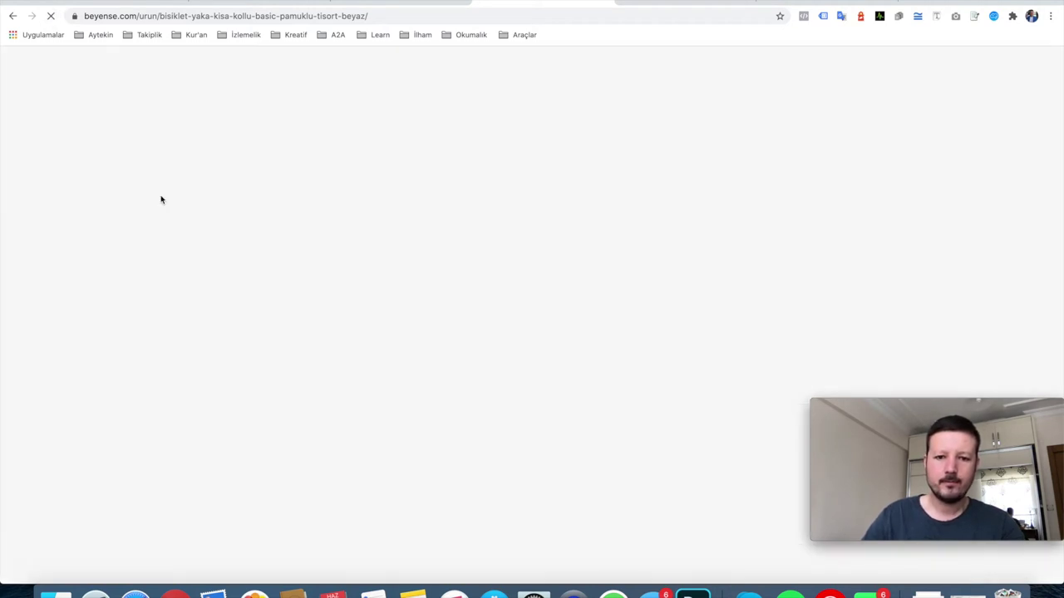
scroll(637, 208, "down", 3)
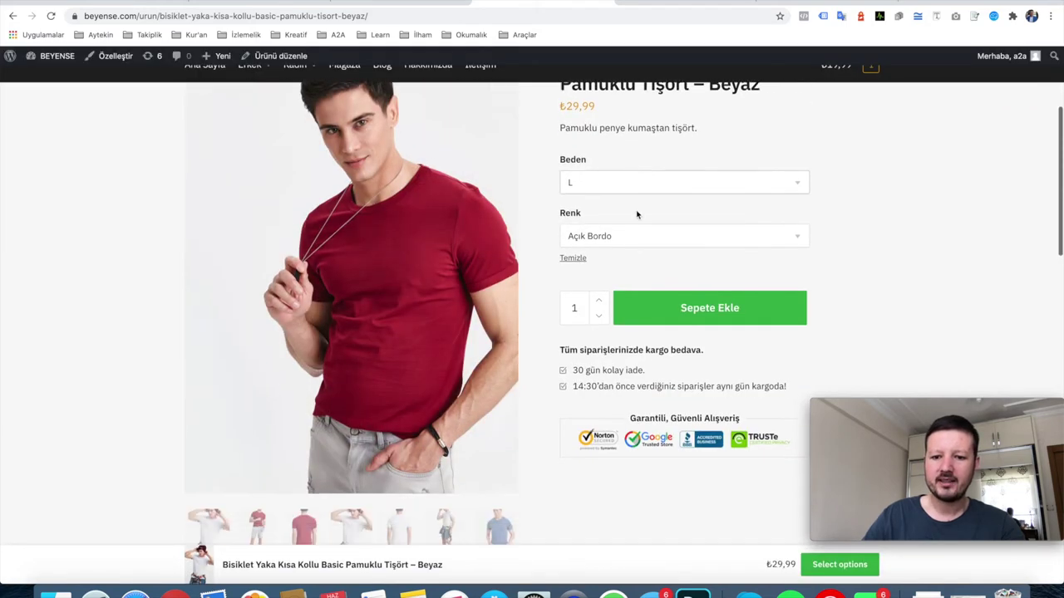
scroll(637, 214, "down", 3)
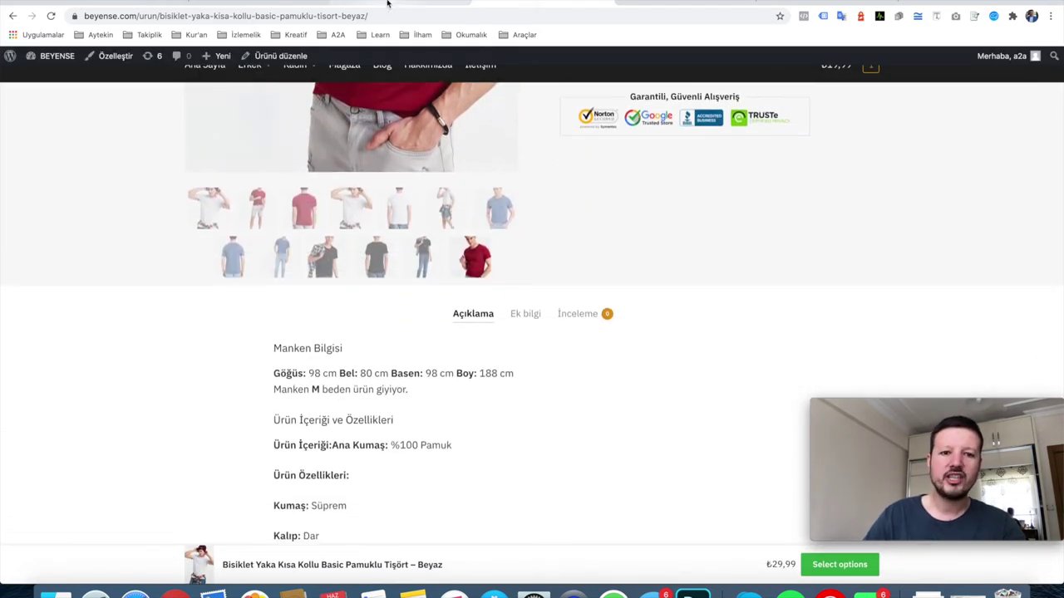
Set the product page brand display in the Markalar settings to Marka görselini göster (eğer ayarlandıysa) and save the changes.
left_click(386, 4)
left_click(267, 5)
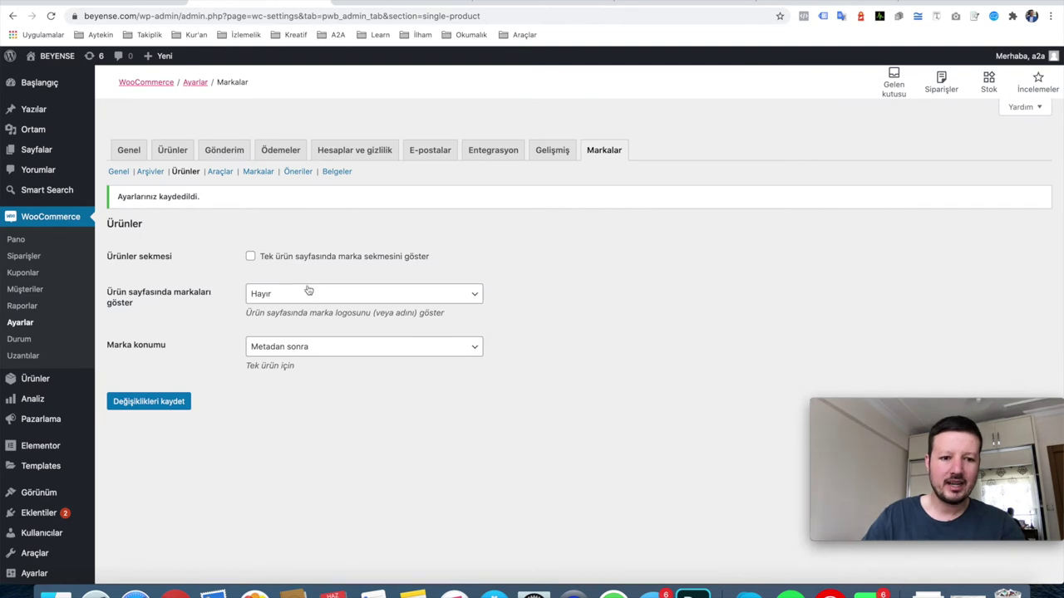
left_click(281, 298)
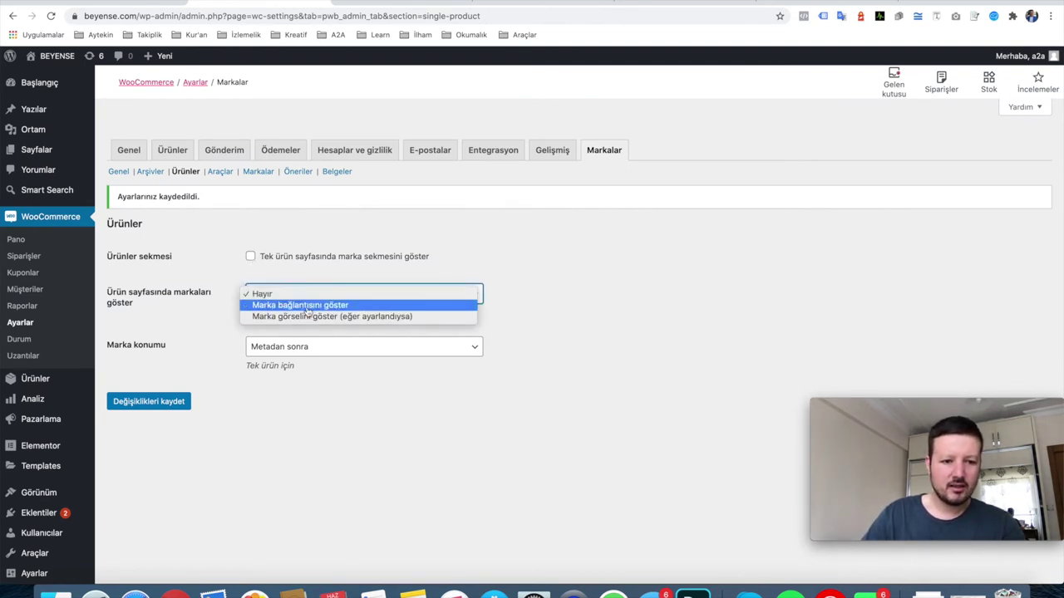
left_click(306, 317)
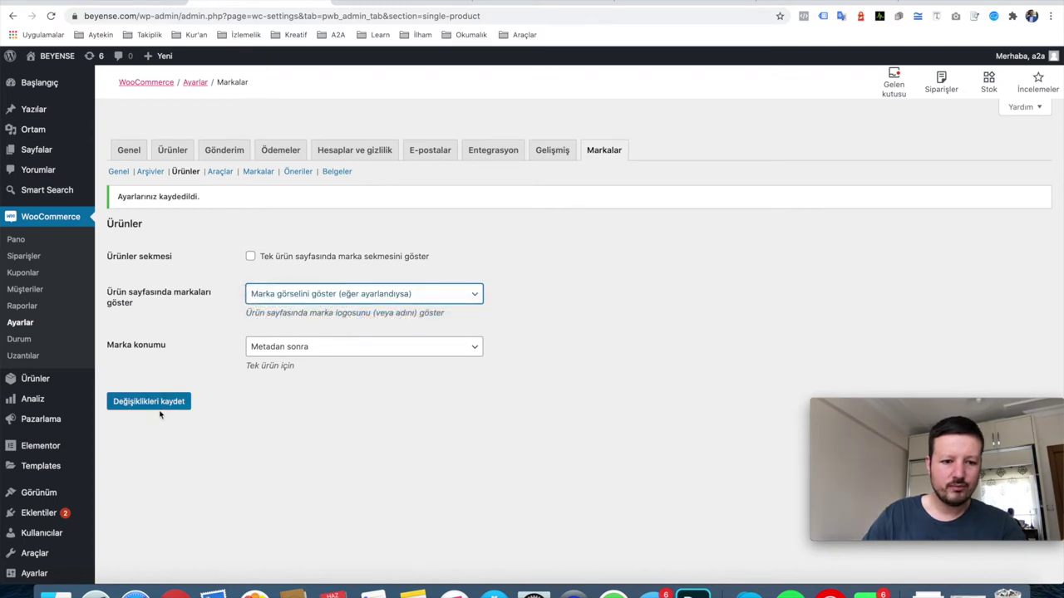
left_click(165, 402)
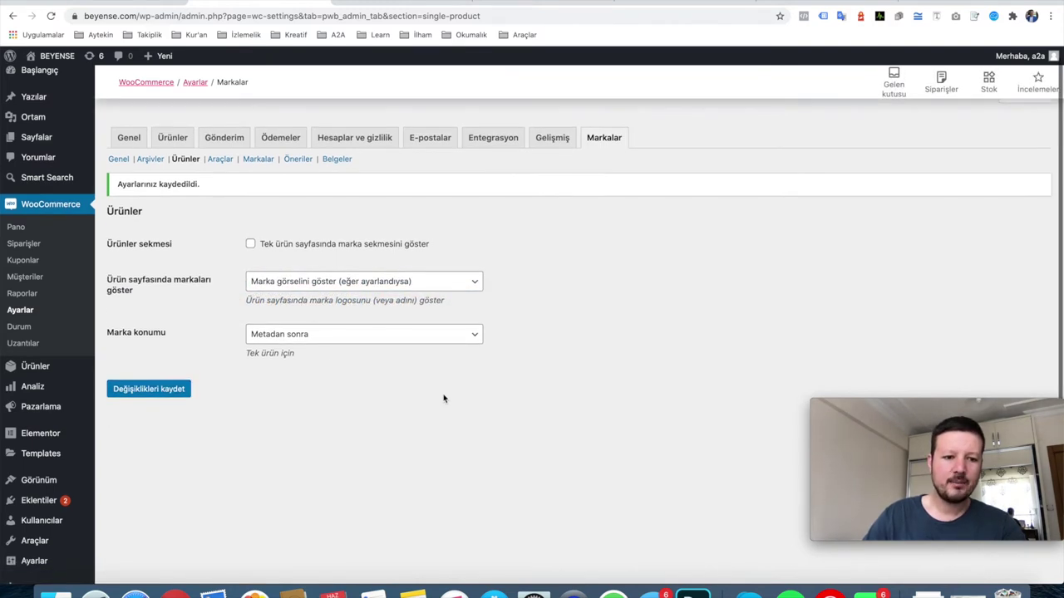
Set the brand position (Marka konumu) for single products to Başlıktan önce and save the changes.
left_click(388, 336)
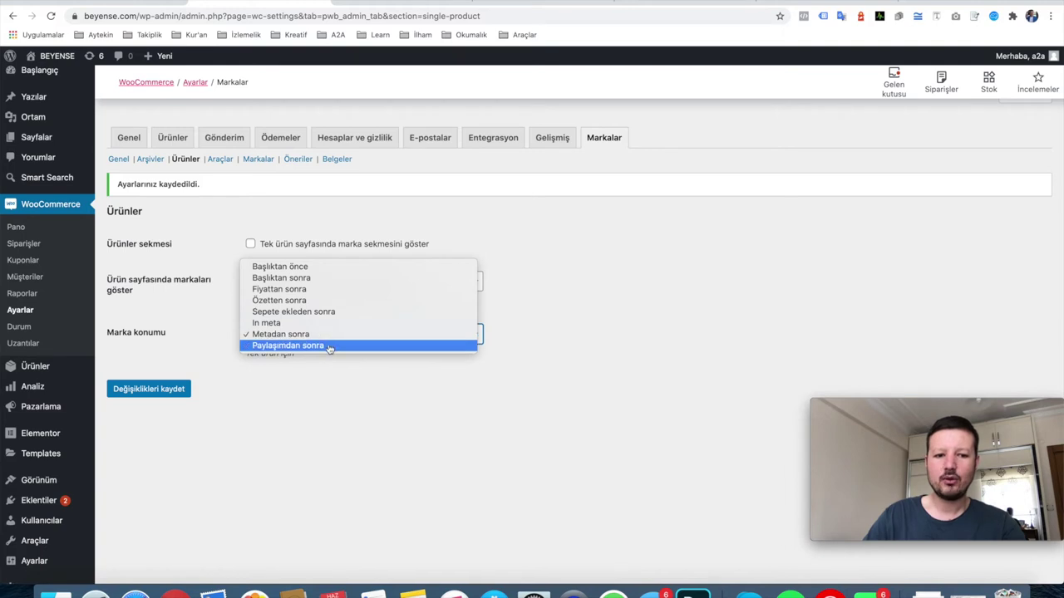
left_click(342, 266)
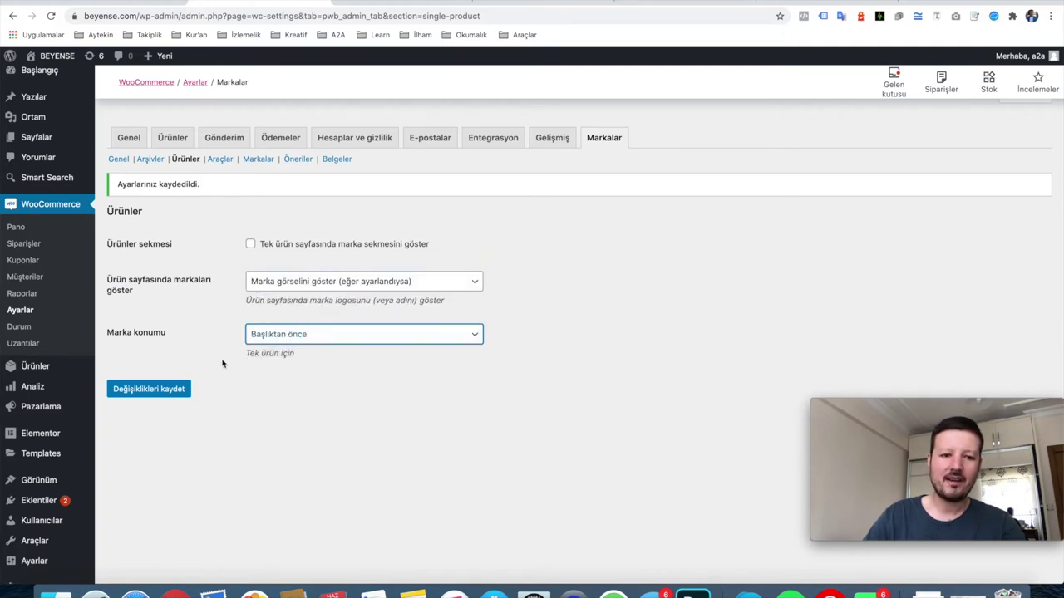
left_click(161, 390)
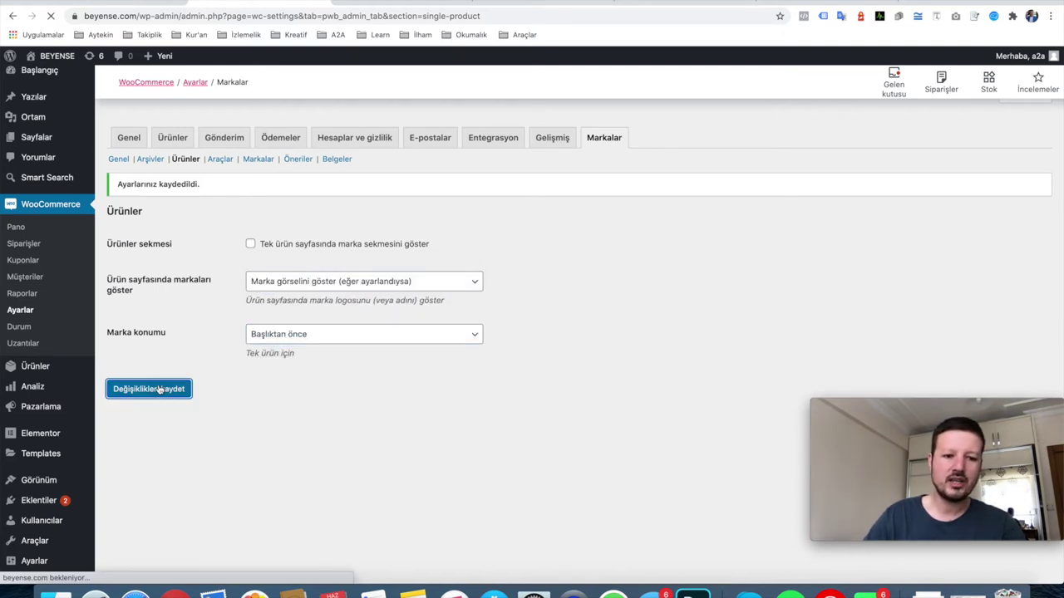
Reload the white T-shirt's product page and check where the brand logo sits relative to the title.
left_click(656, 5)
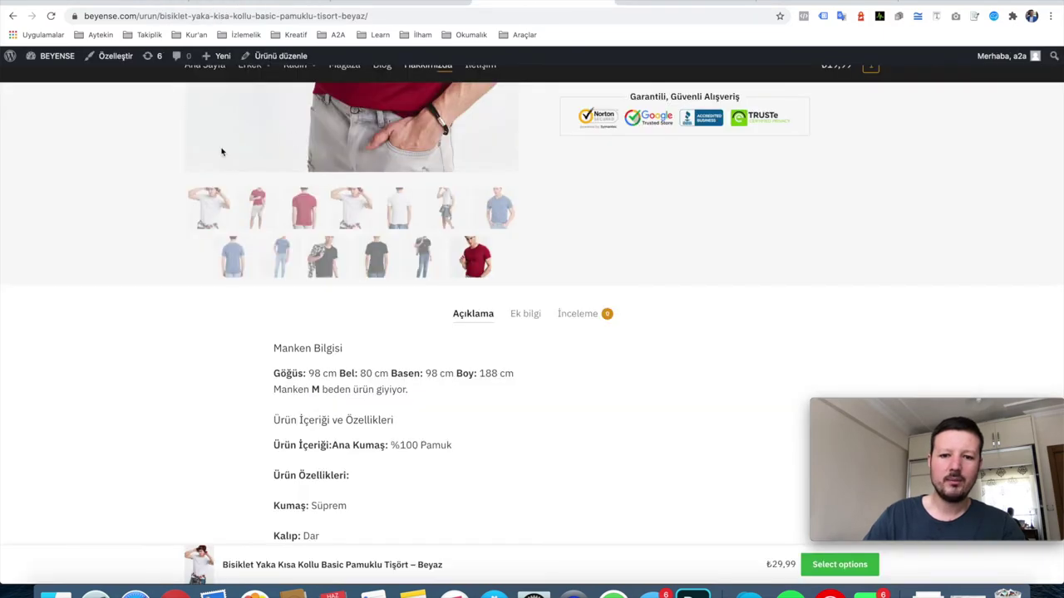
key("super+r")
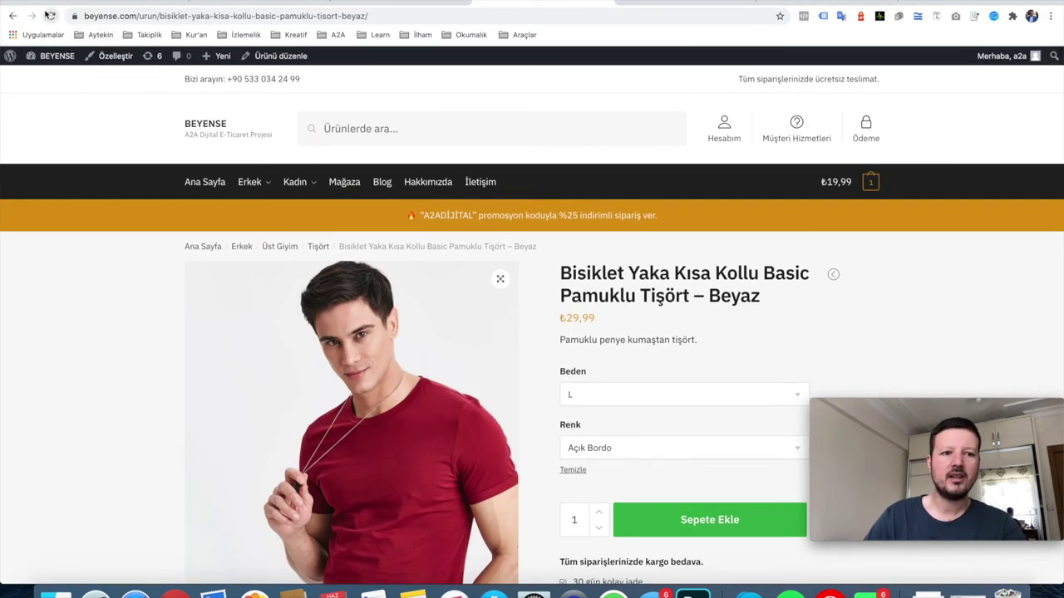
left_click(50, 15)
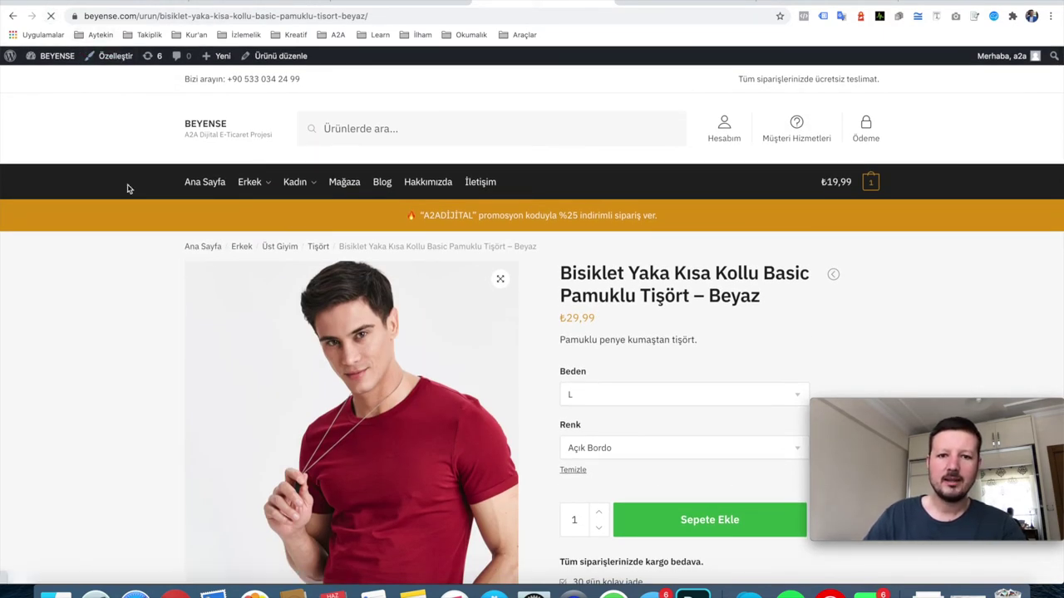
scroll(585, 172, "down", 1)
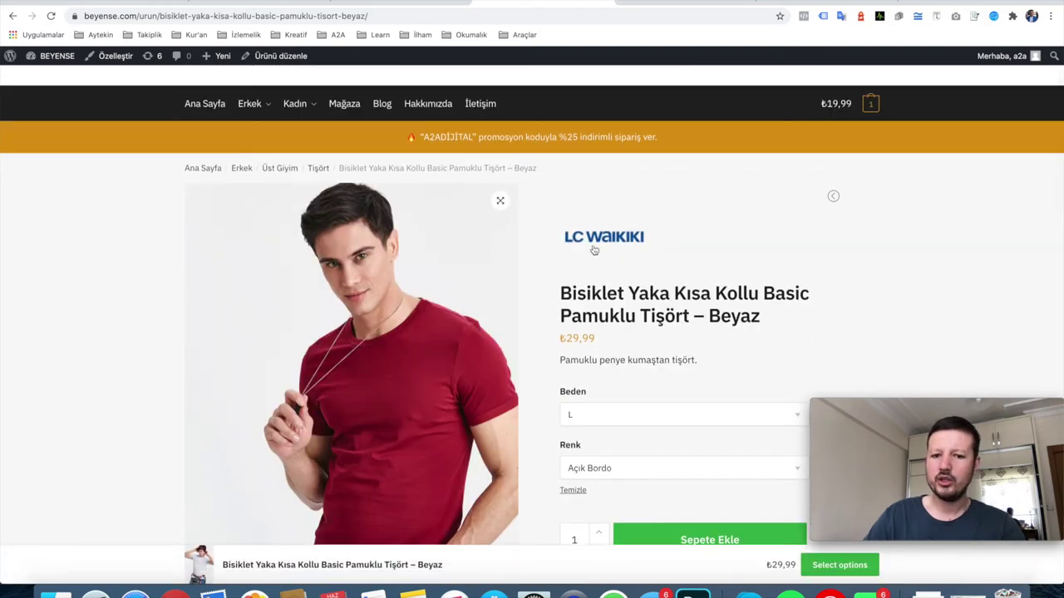
scroll(614, 263, "down", 6)
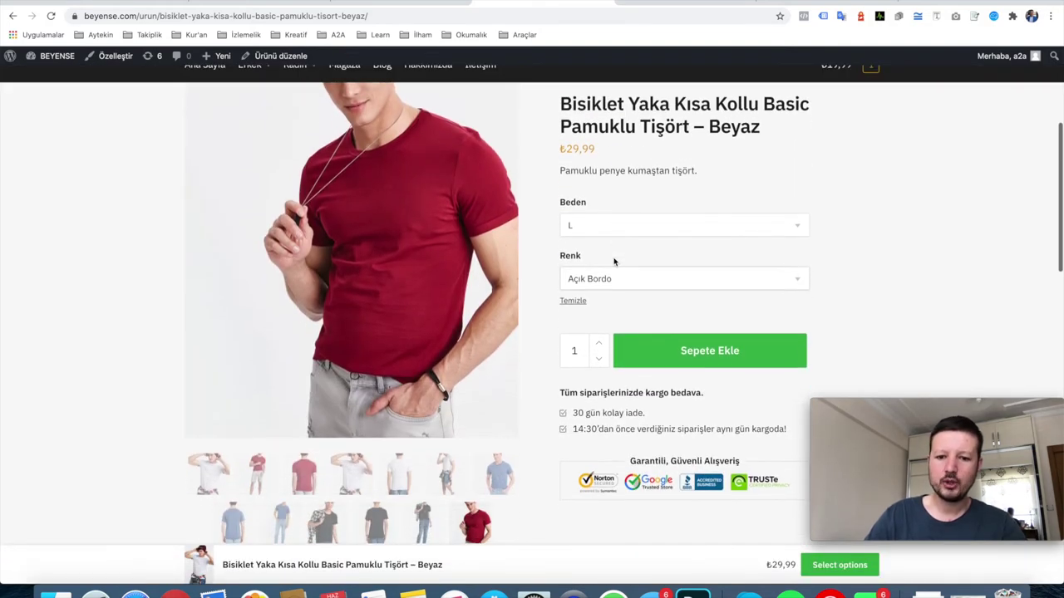
scroll(614, 263, "down", 5)
scroll(614, 263, "up", 15)
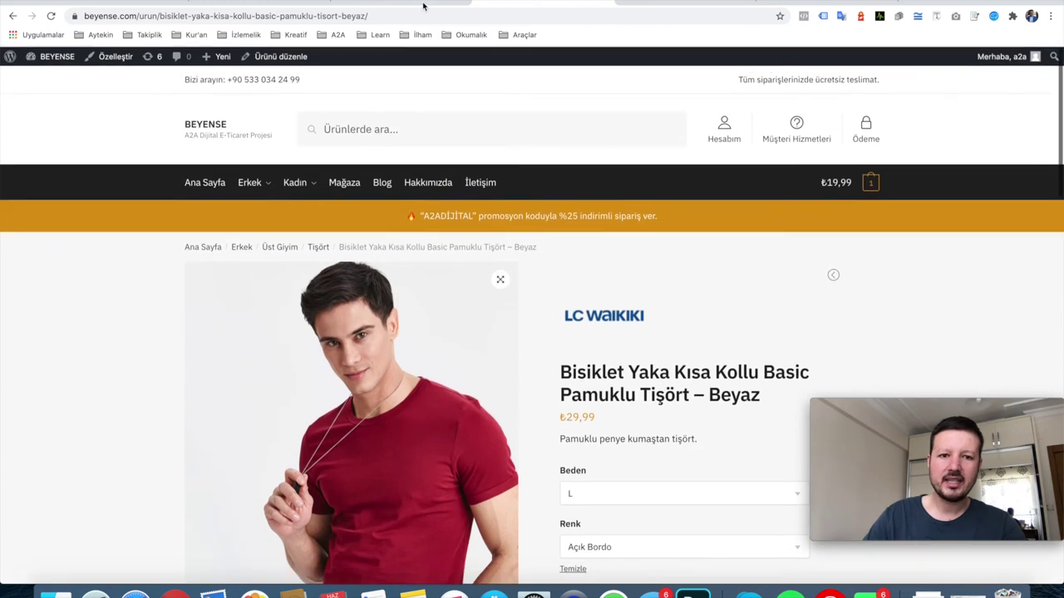
Set Marka konumu back to Metadan sonra in the Markalar product settings and save the changes.
key("ctrl+shift+Tab")
key("ctrl+shift+Tab")
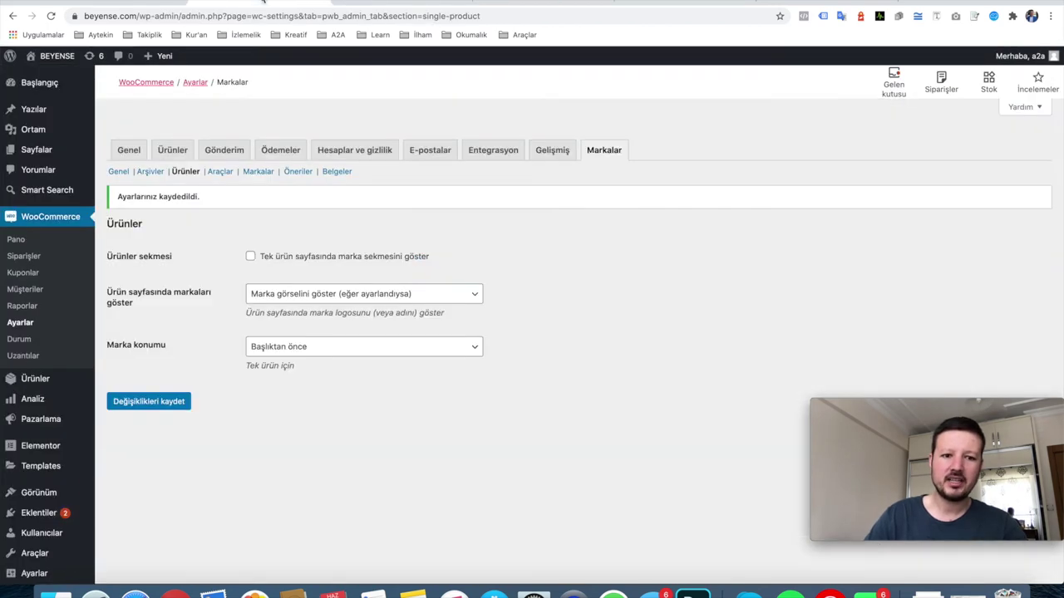
left_click(297, 351)
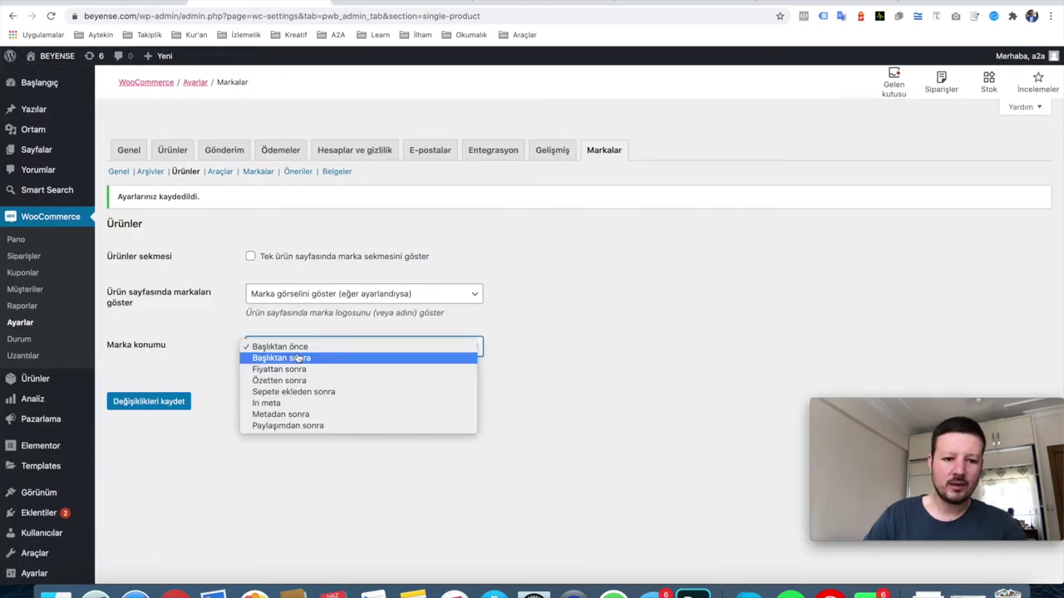
left_click(239, 421)
left_click(157, 401)
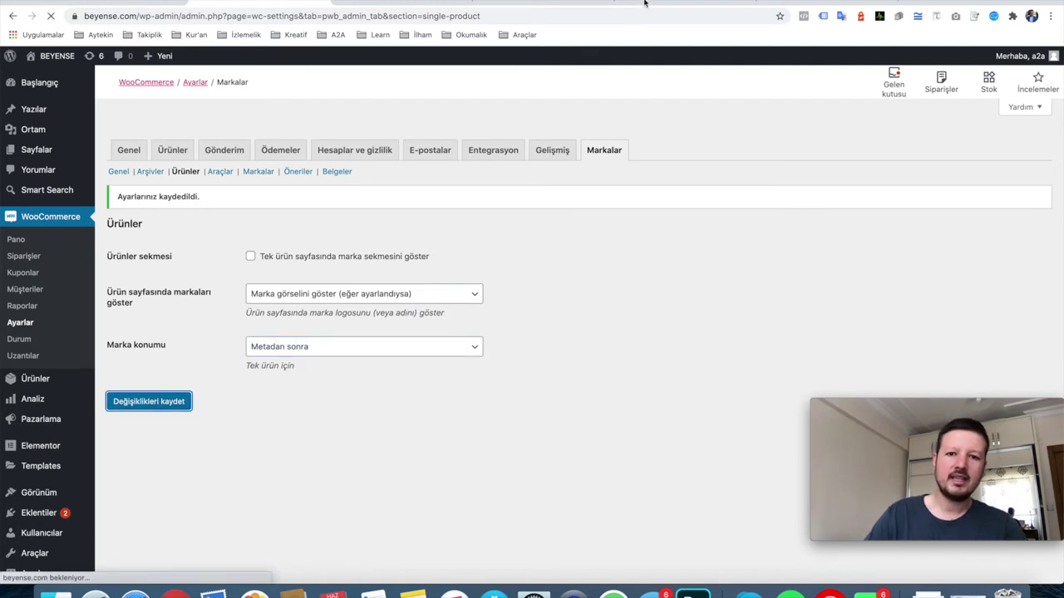
Reload the white T-shirt's product page and check the brand logo's placement around the add-to-cart area.
left_click(499, 4)
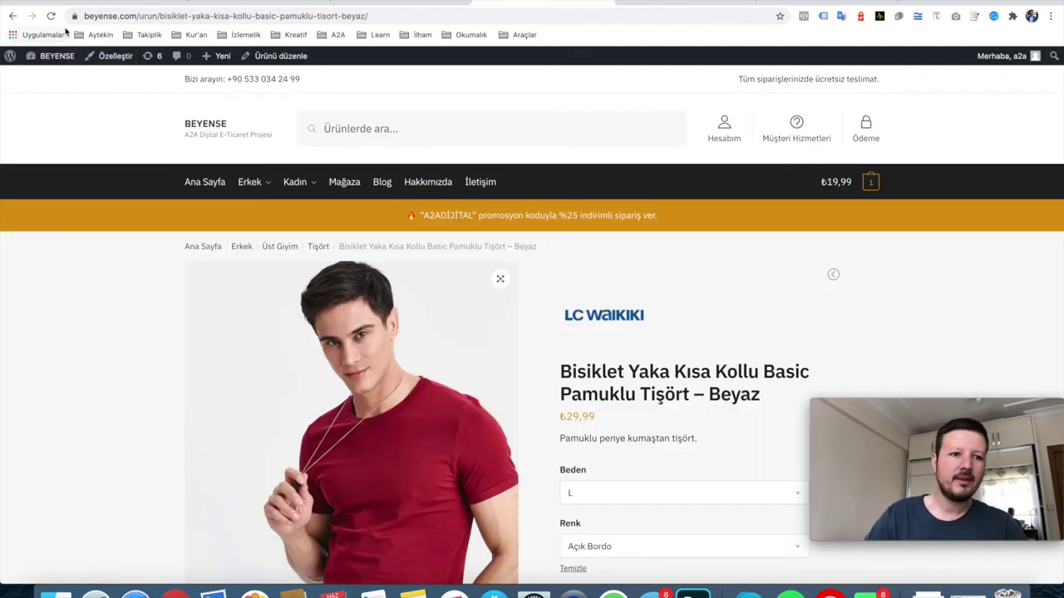
left_click(52, 16)
scroll(136, 202, "down", 3)
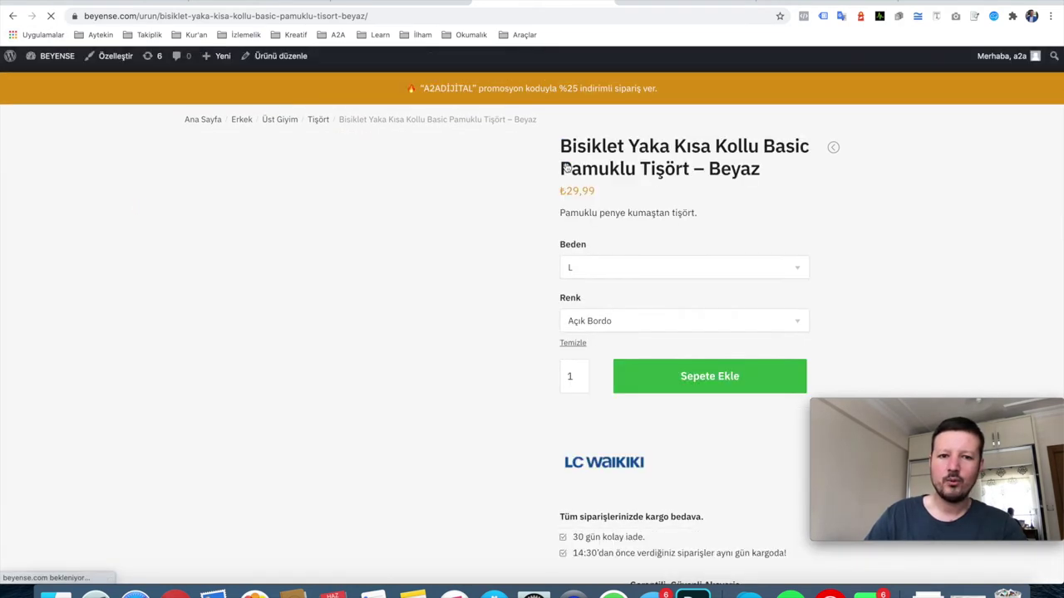
scroll(566, 167, "down", 5)
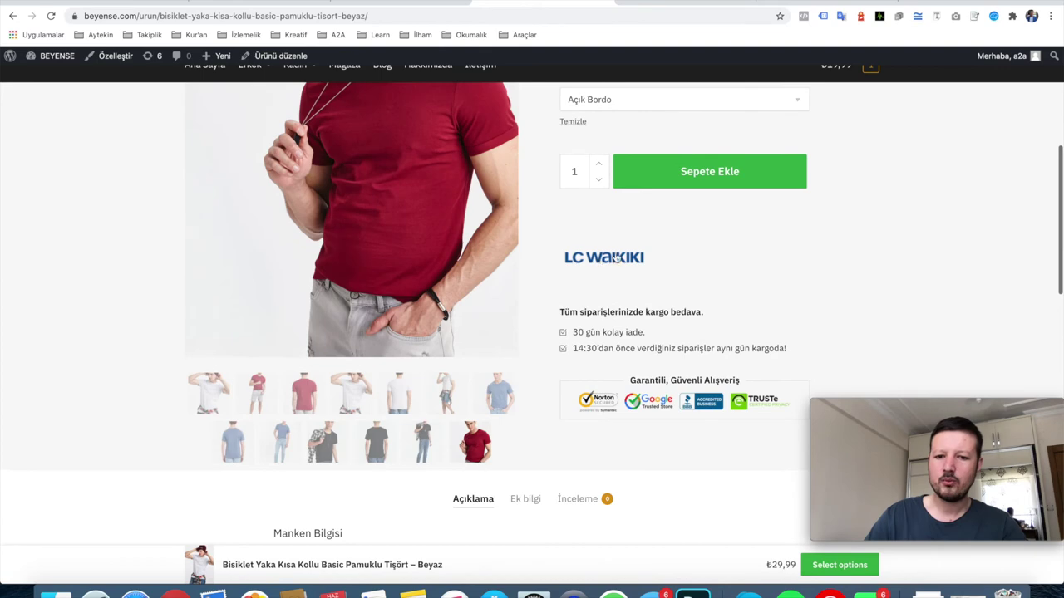
scroll(654, 263, "up", 8)
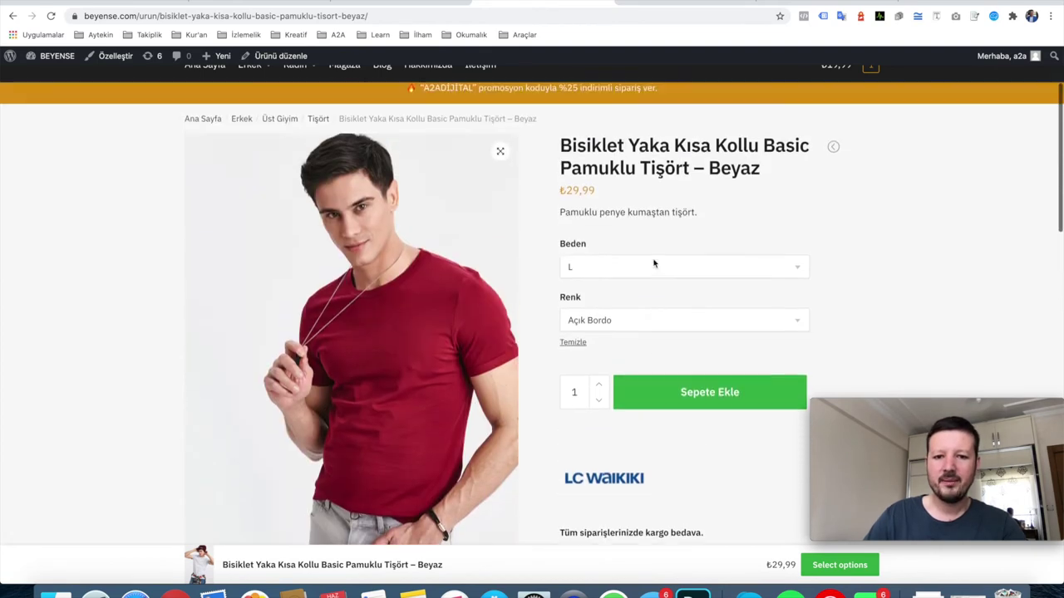
scroll(604, 386, "down", 6)
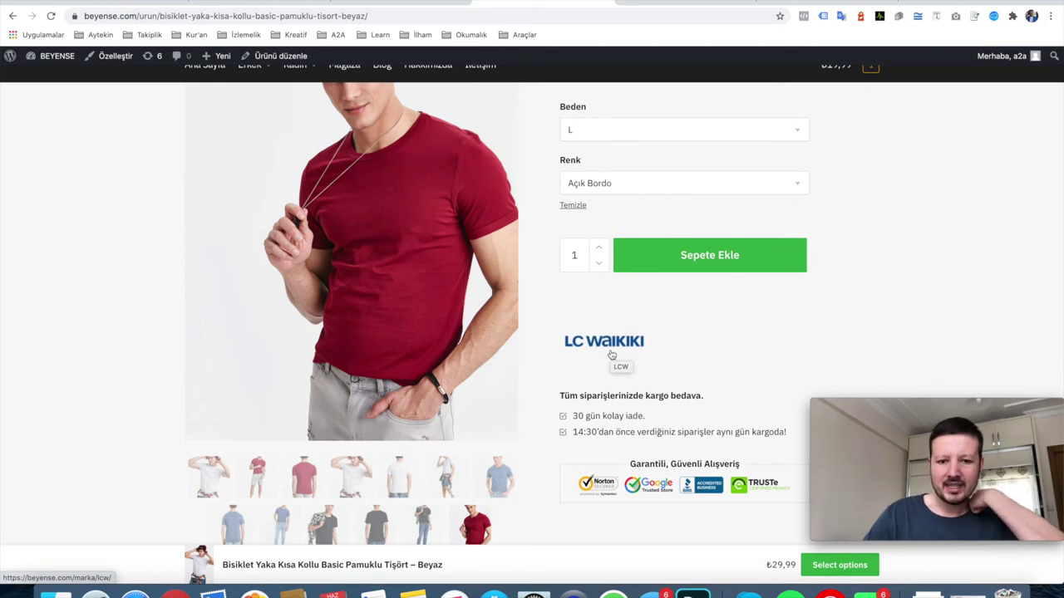
Switch to the LCW brand archive page, reload it and review its banner, description and product list.
left_click(660, 5)
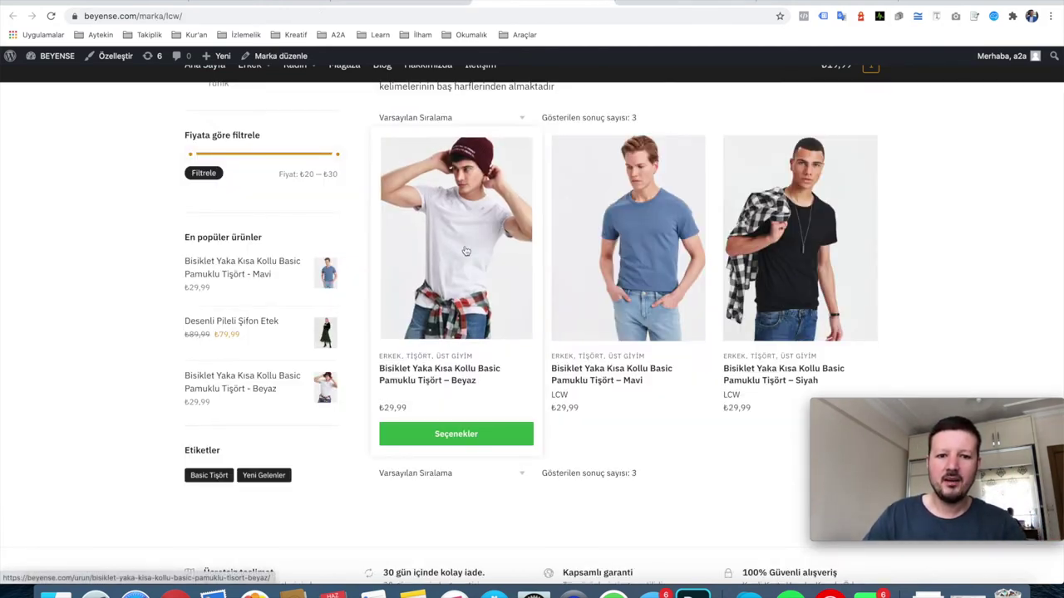
scroll(467, 252, "up", 5)
mouse_move(4, 60)
left_click(51, 16)
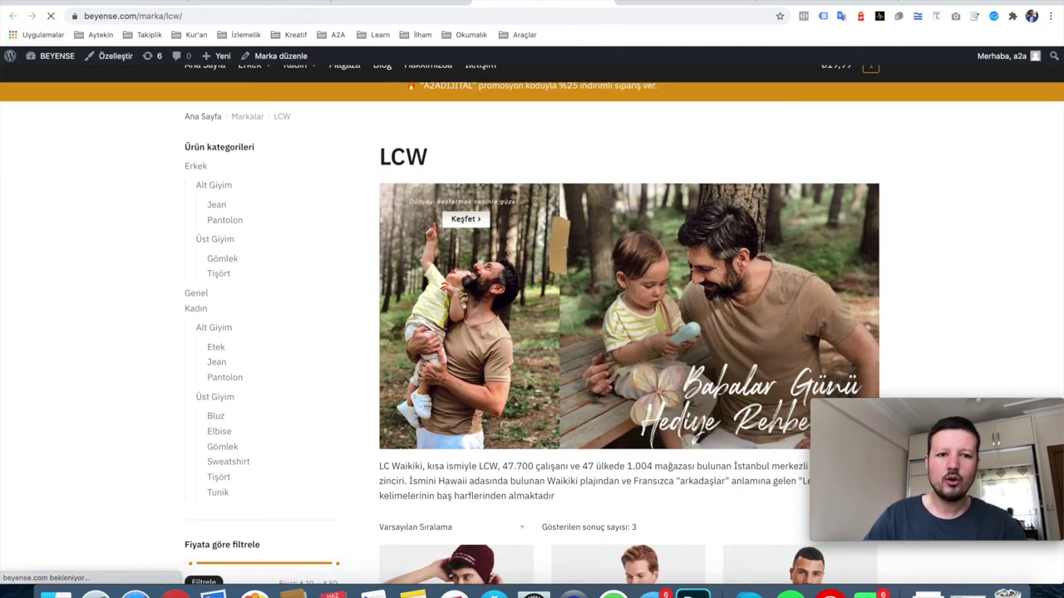
Set Show brand banner to "No, hide banner" in the Markalar plugin's Arşivler settings and save the changes.
left_click(259, 2)
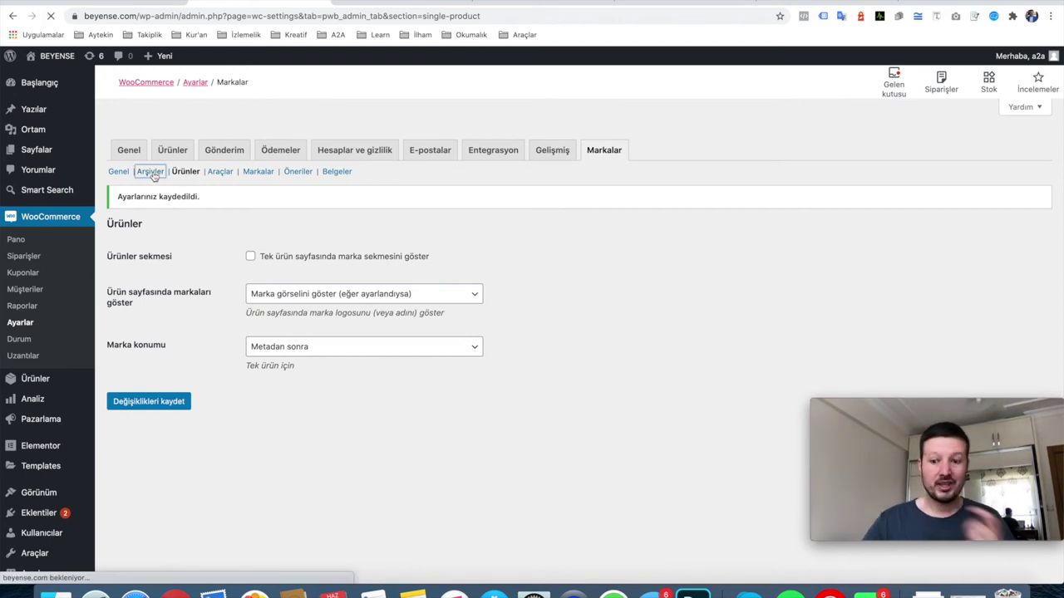
left_click(150, 172)
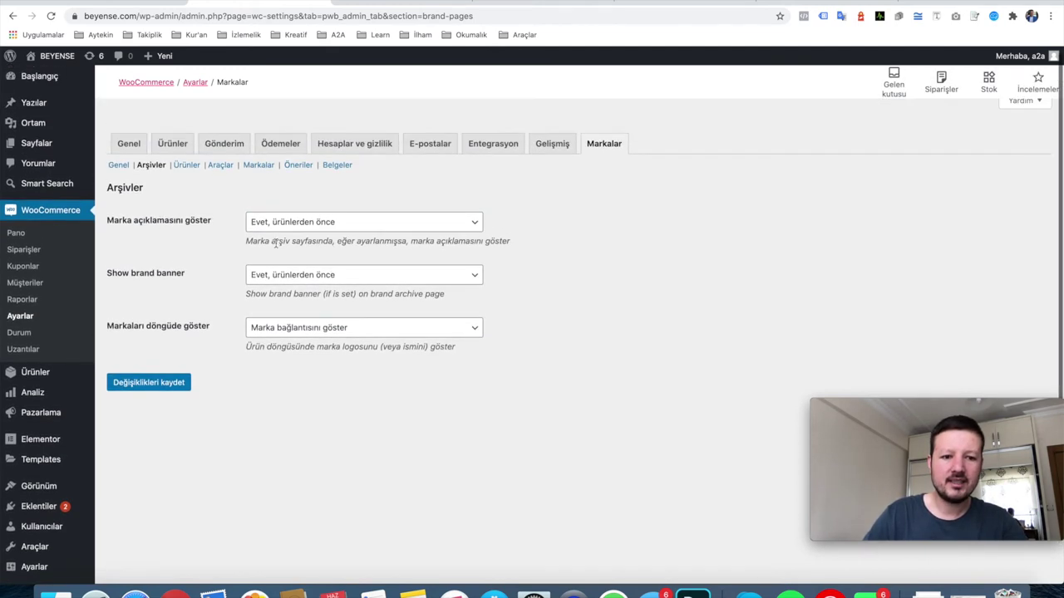
left_click(325, 278)
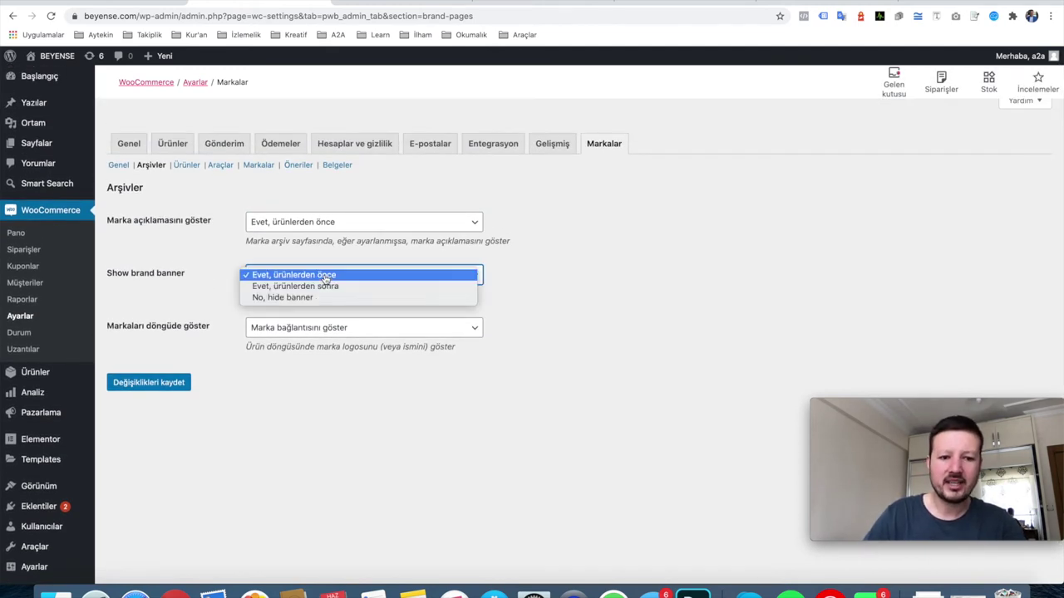
left_click(297, 297)
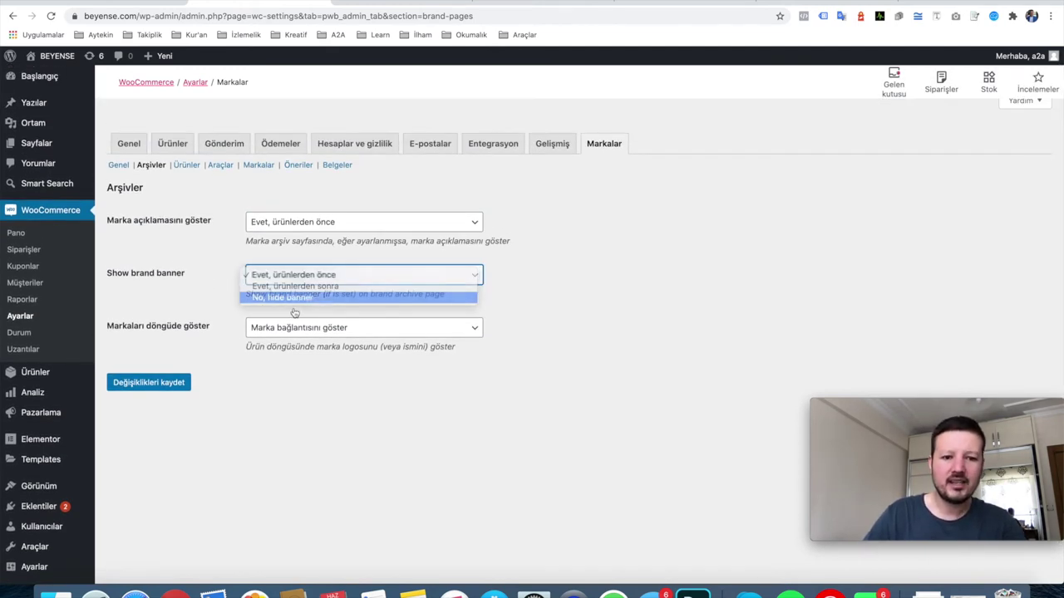
left_click(166, 383)
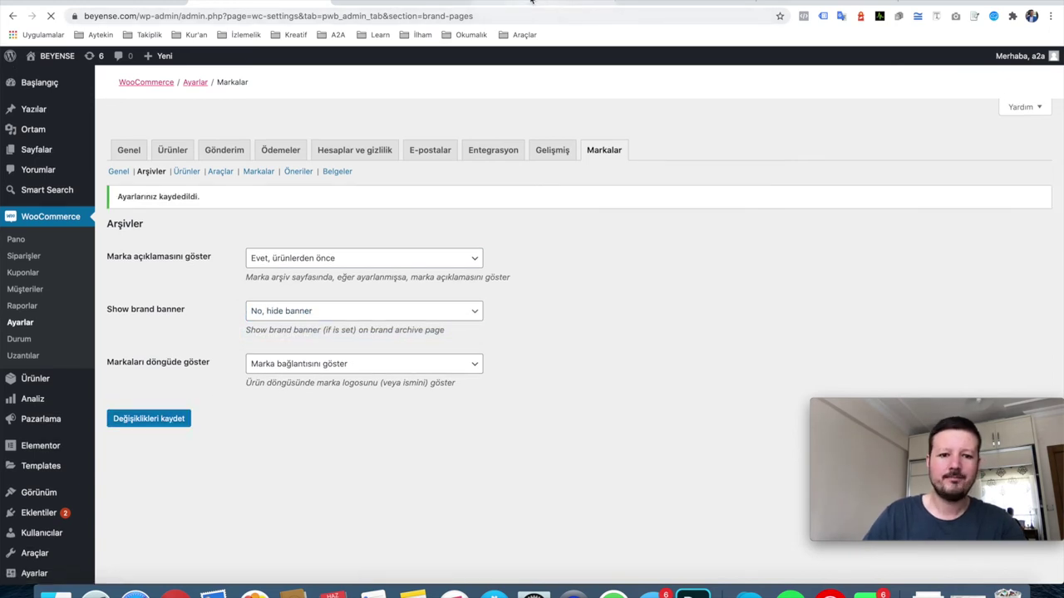
Reload the LCW brand page and check the area between the title and the products for the banner.
left_click(542, 3)
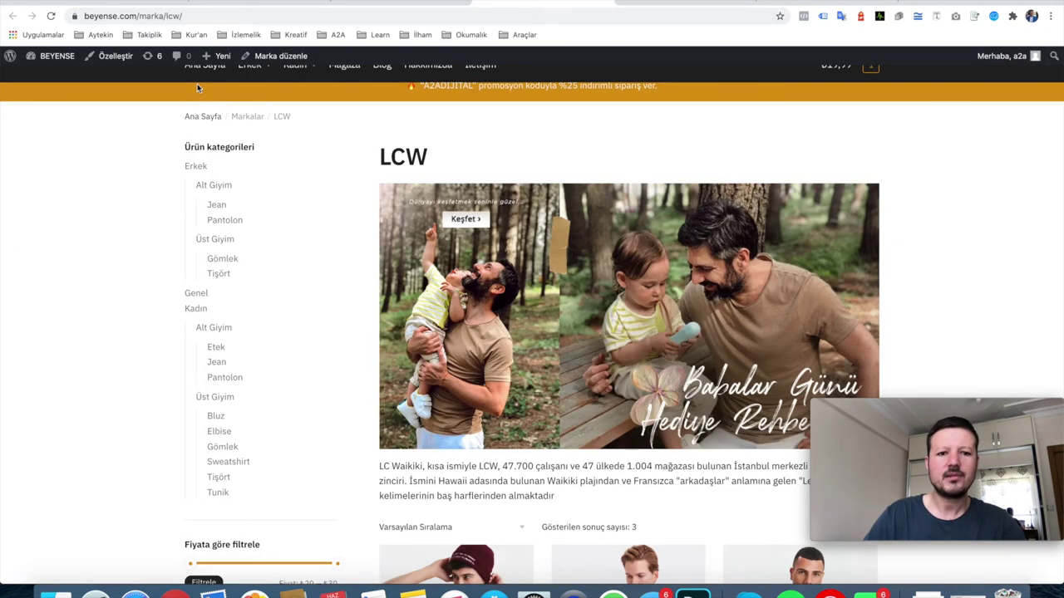
left_click(50, 15)
mouse_move(291, 102)
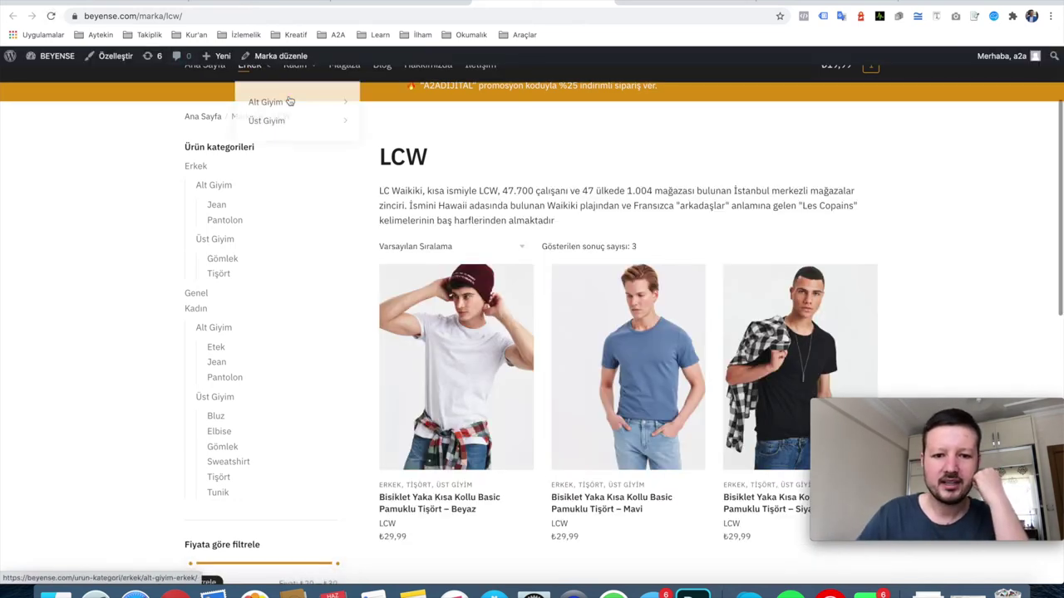
scroll(295, 106, "down", 4)
scroll(797, 249, "up", 5)
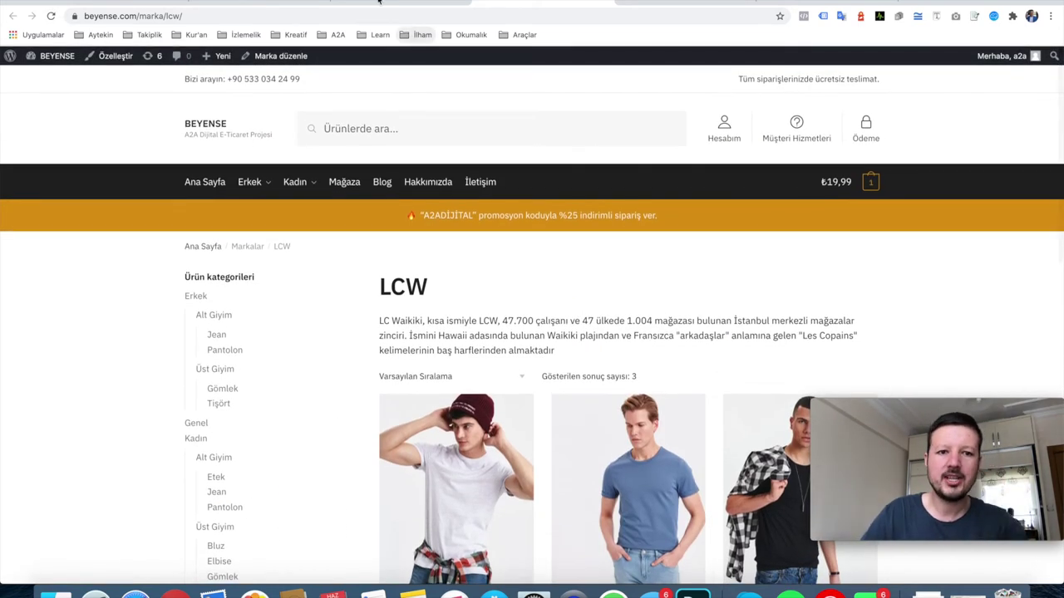
Set Show brand banner to "Evet, ürünlerden sonra" in the Arşivler settings and save the changes.
left_click(380, 3)
left_click(270, 3)
left_click(330, 316)
left_click(295, 288)
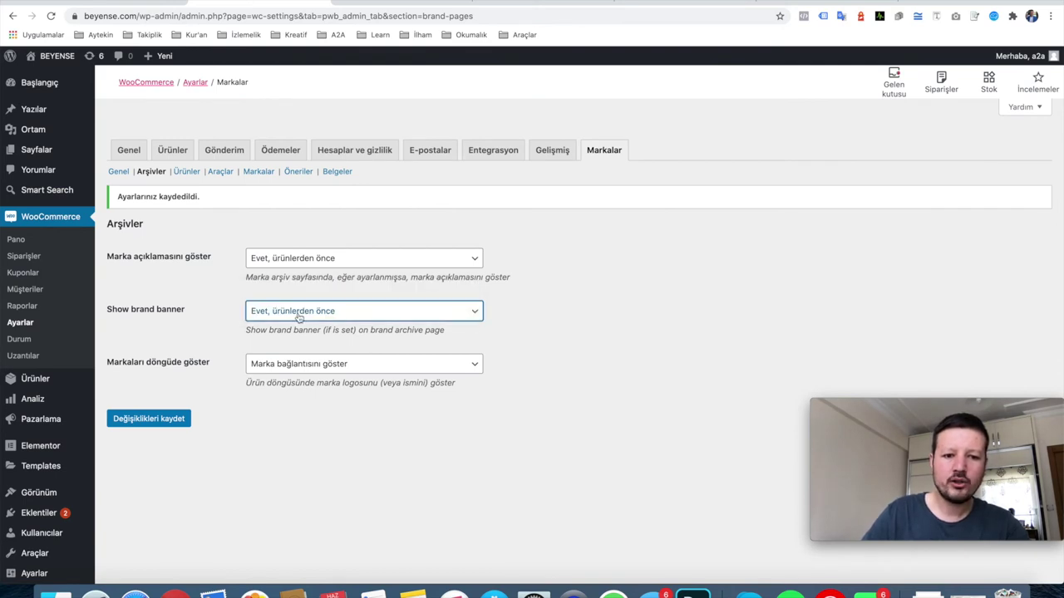
left_click(299, 318)
left_click(301, 323)
left_click(167, 419)
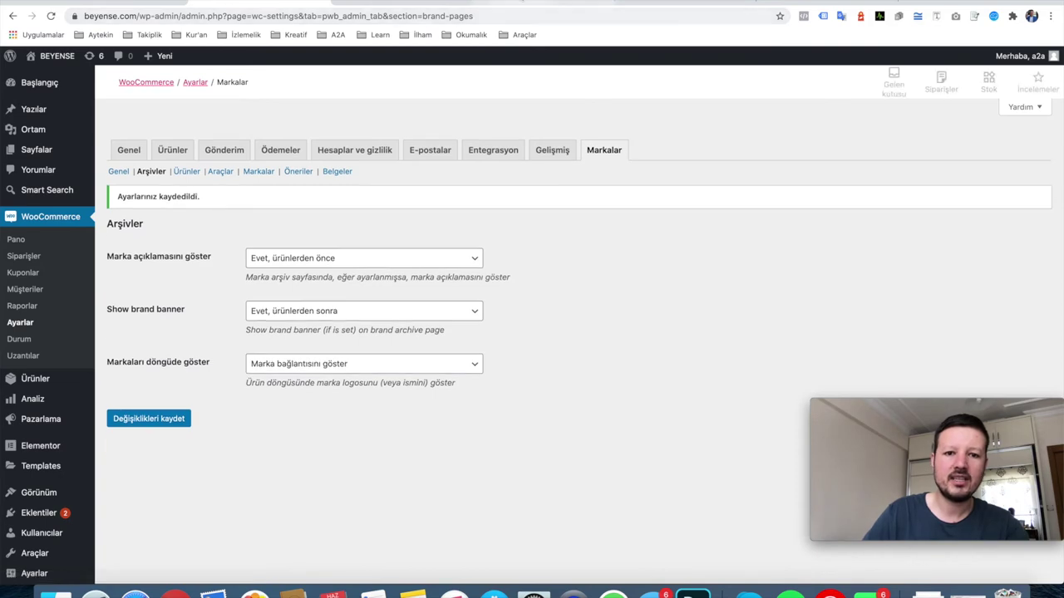
Reload the LCW brand page and check the banner's position relative to the product list.
left_click(540, 2)
scroll(349, 294, "down", 3)
scroll(477, 391, "down", 2)
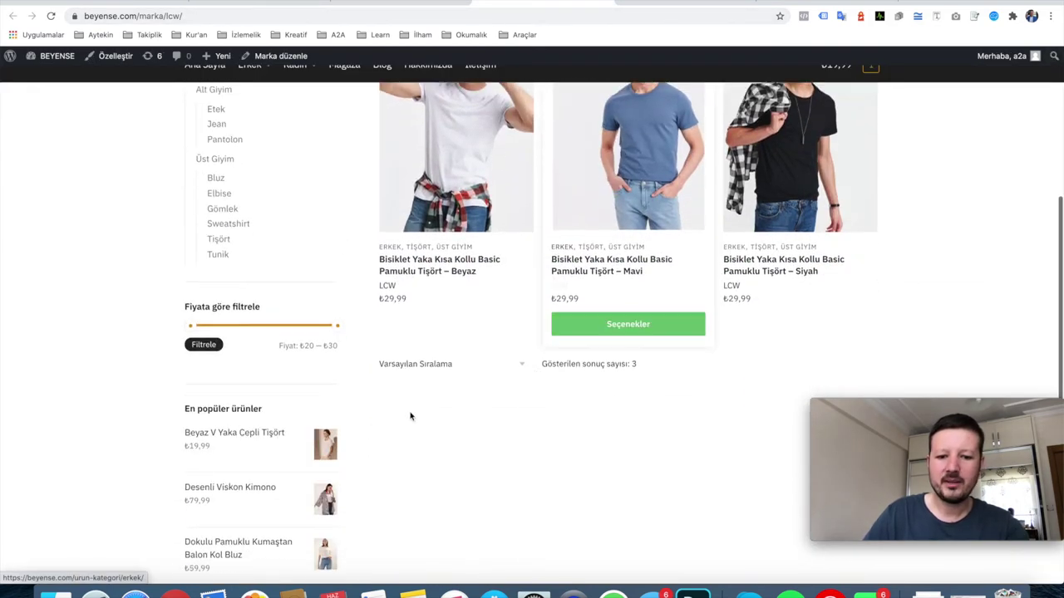
left_click(51, 15)
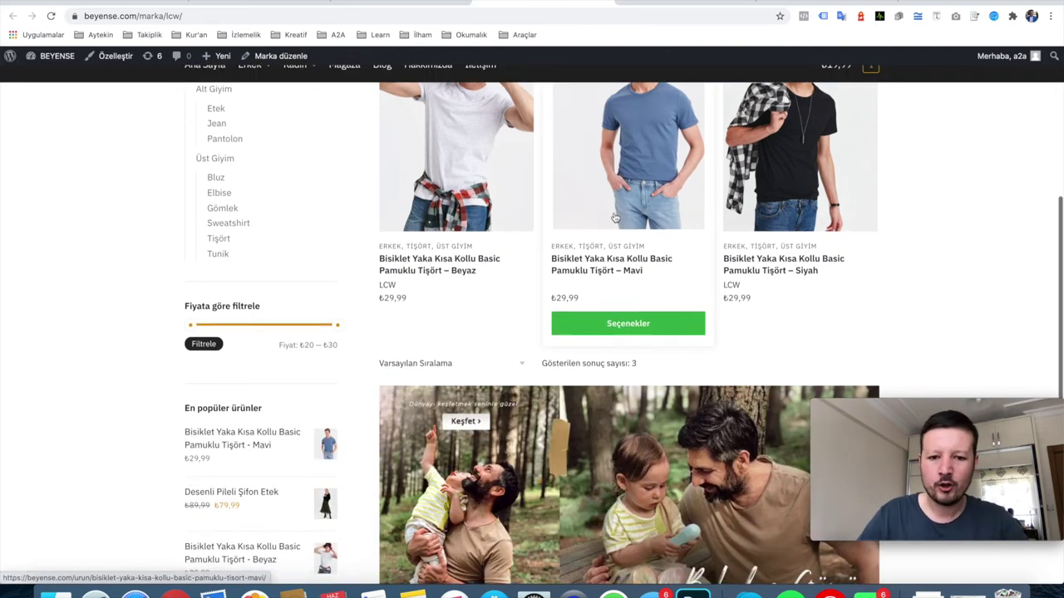
Set Show brand banner to "Evet, ürünlerden önce" in the Markalar plugin's Arşivler settings and save the changes.
scroll(606, 224, "down", 2)
scroll(590, 241, "down", 3)
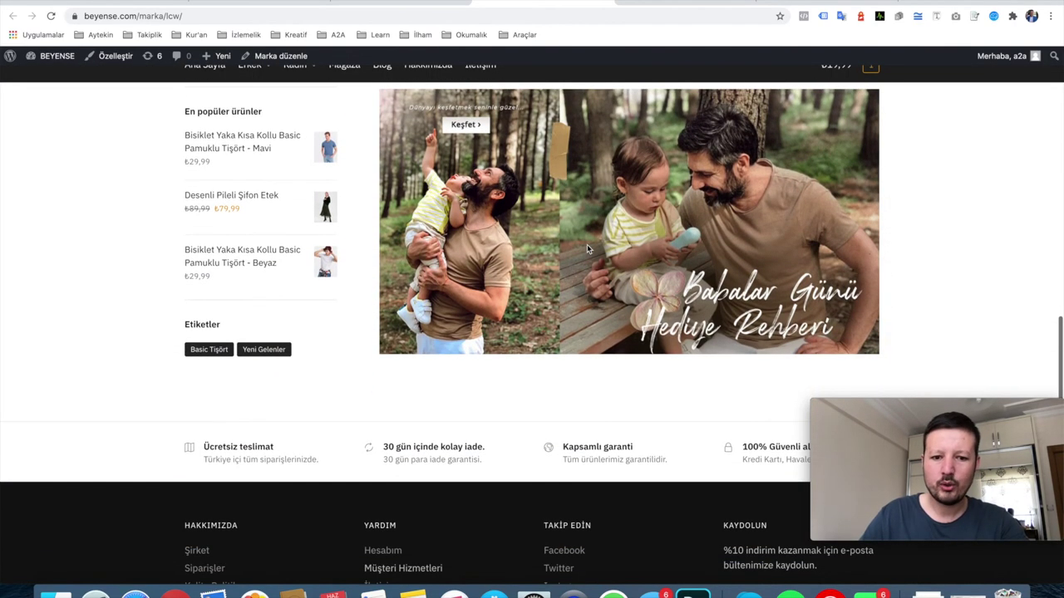
scroll(586, 244, "up", 10)
scroll(587, 246, "down", 2)
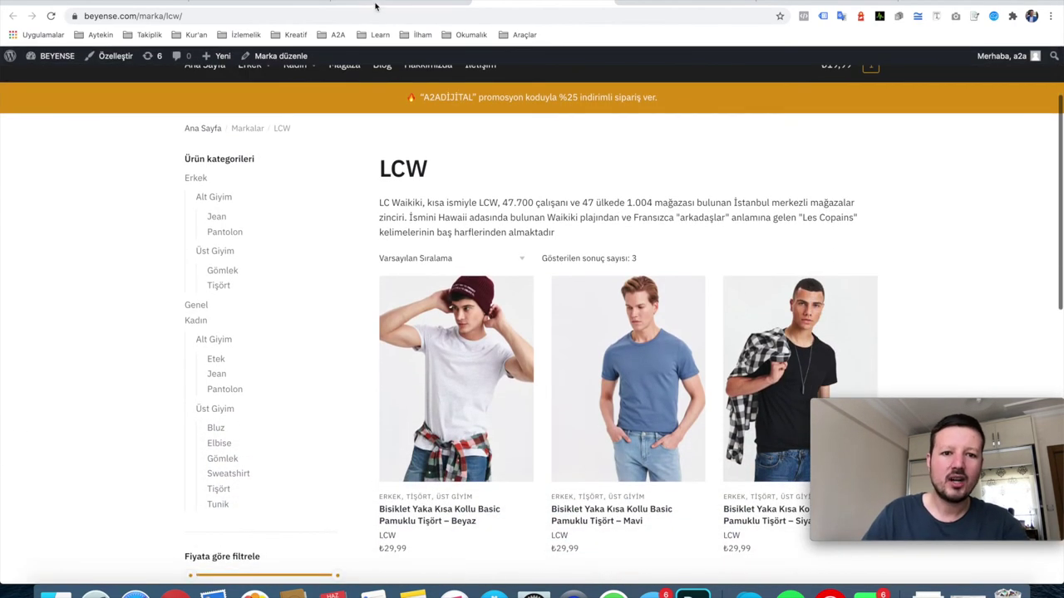
left_click(374, 6)
left_click(267, 5)
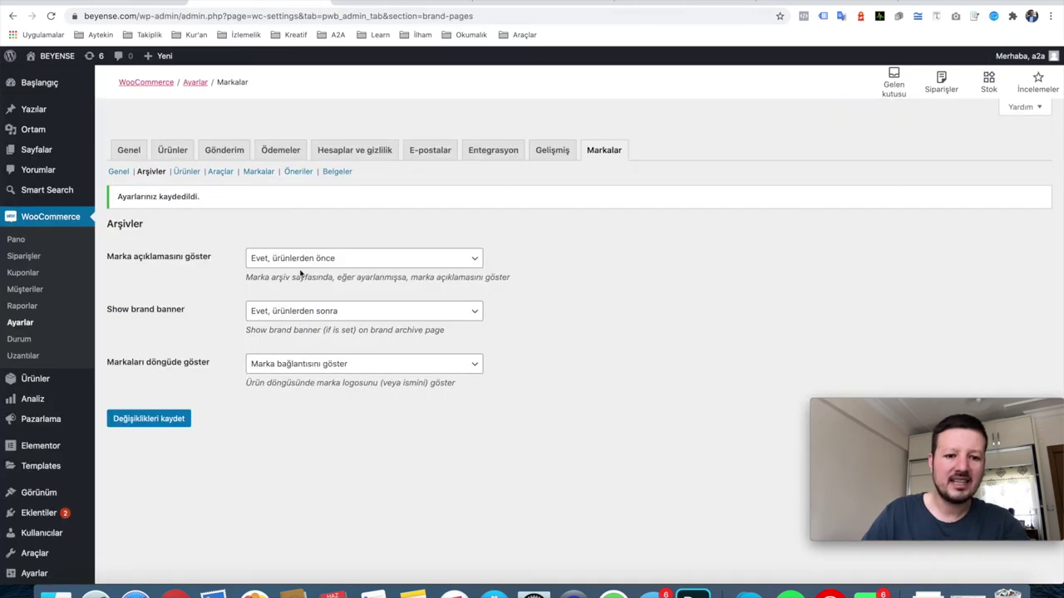
left_click(305, 319)
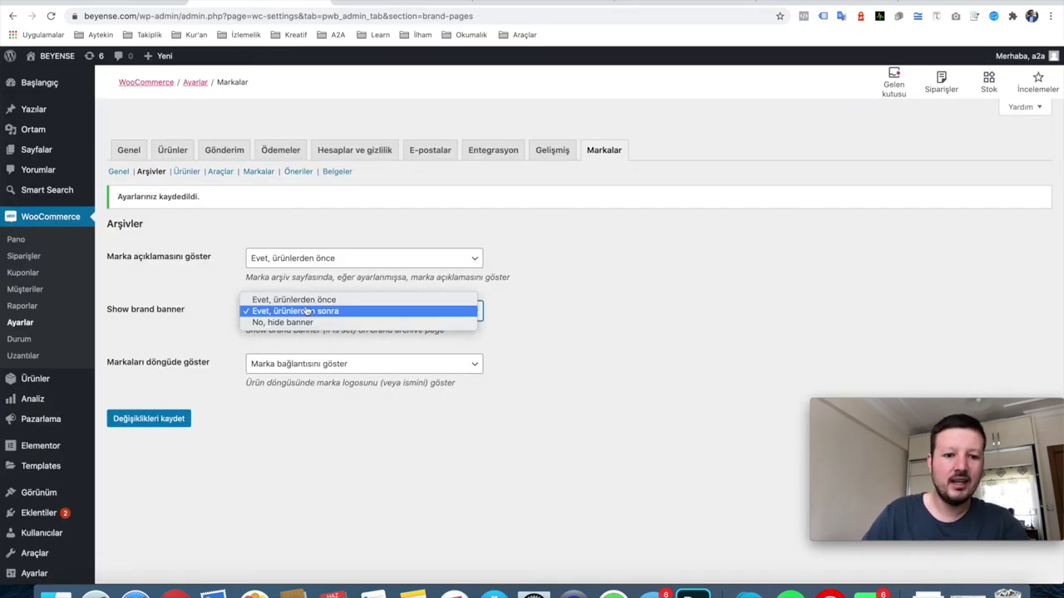
left_click(295, 300)
left_click(166, 420)
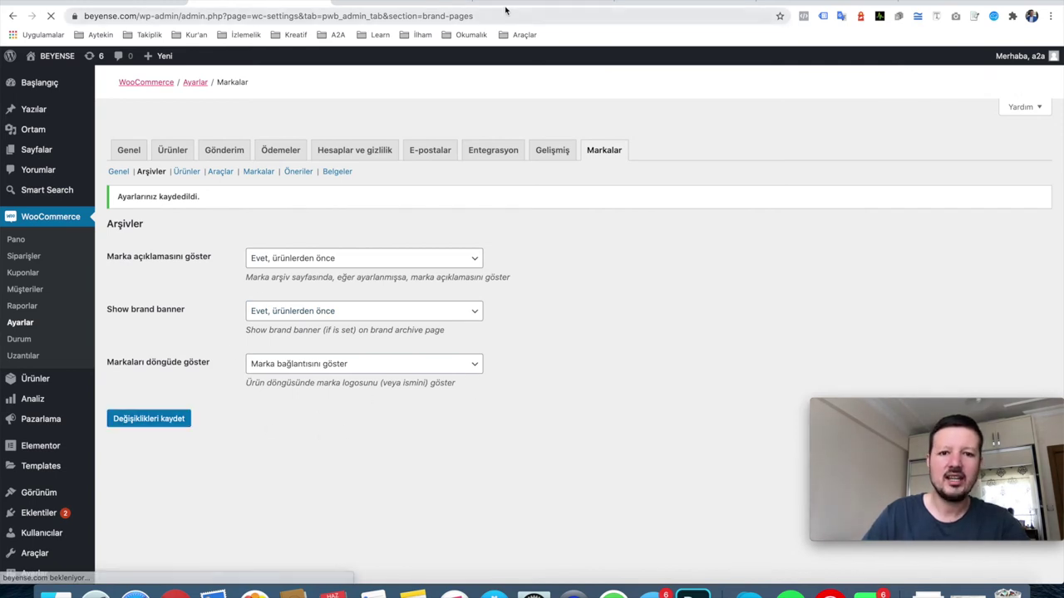
Return to the LCW brand page, look over its layout and open the Tişört category under Erkek > Üst Giyim.
left_click(513, 2)
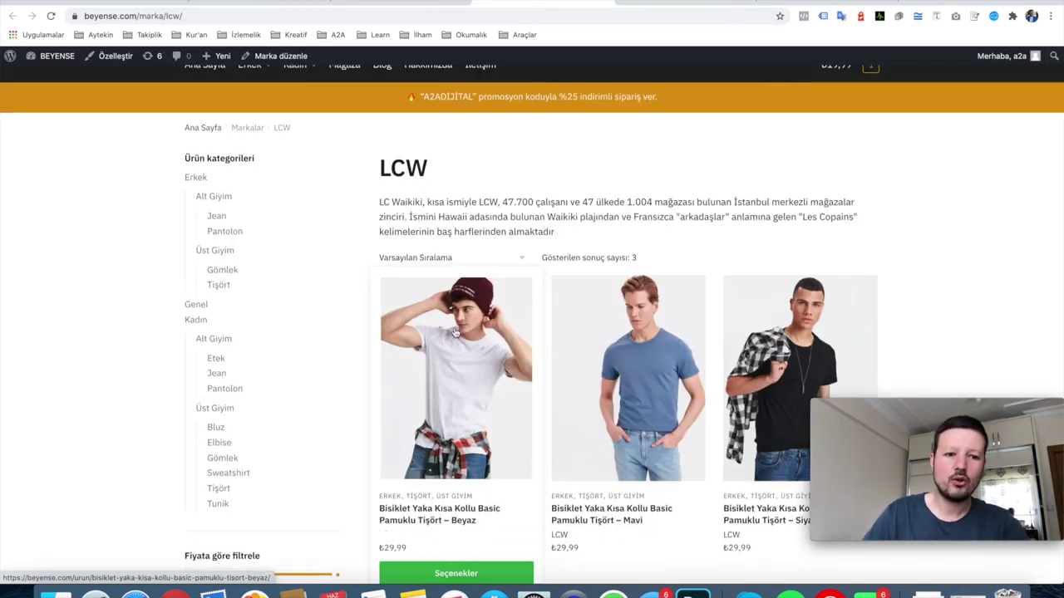
scroll(456, 349, "down", 3)
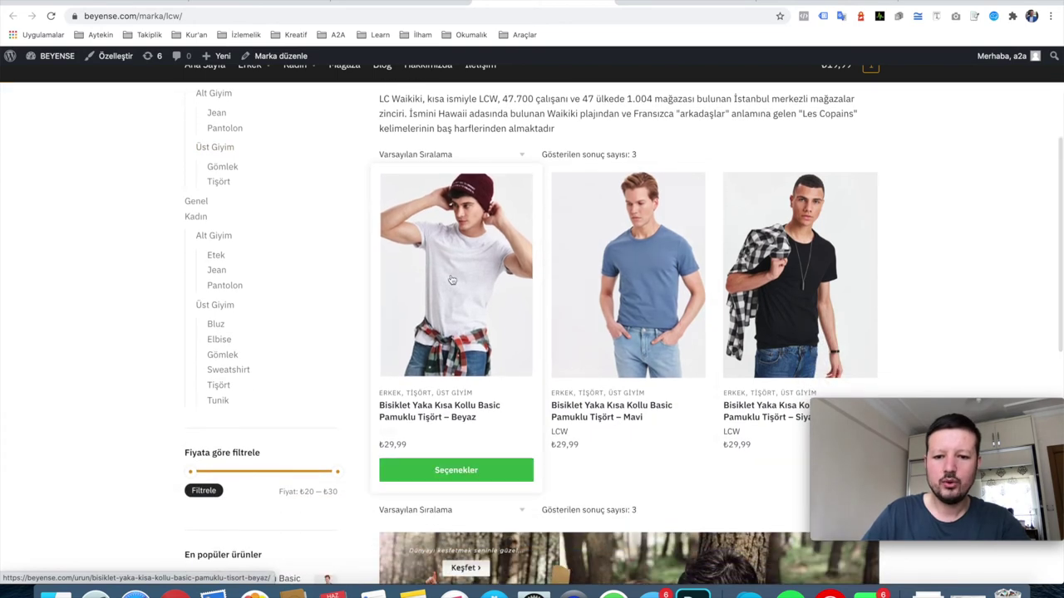
scroll(571, 278, "up", 5)
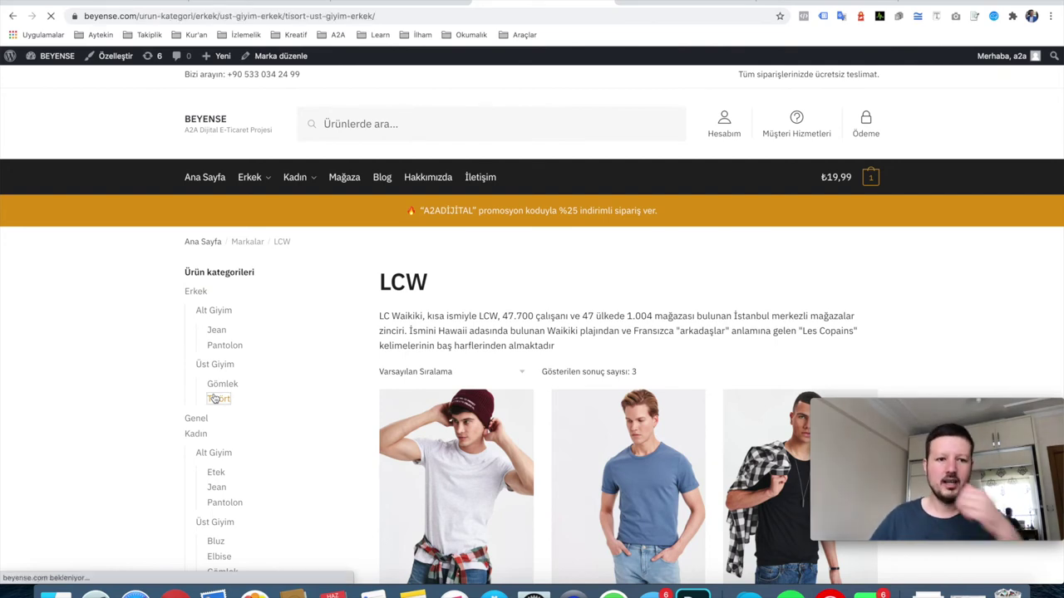
Examine the men's Tişört category page, including its header banner, sidebar filters and product list.
scroll(256, 279, "down", 15)
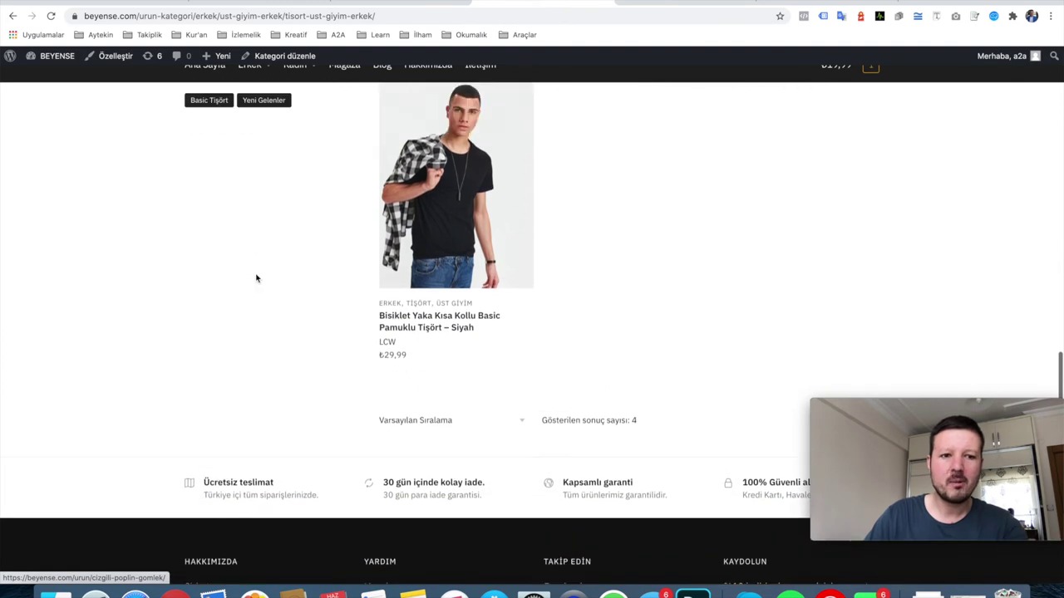
scroll(256, 278, "up", 15)
scroll(256, 279, "down", 5)
scroll(256, 278, "down", 1)
scroll(256, 278, "up", 8)
scroll(256, 279, "up", 2)
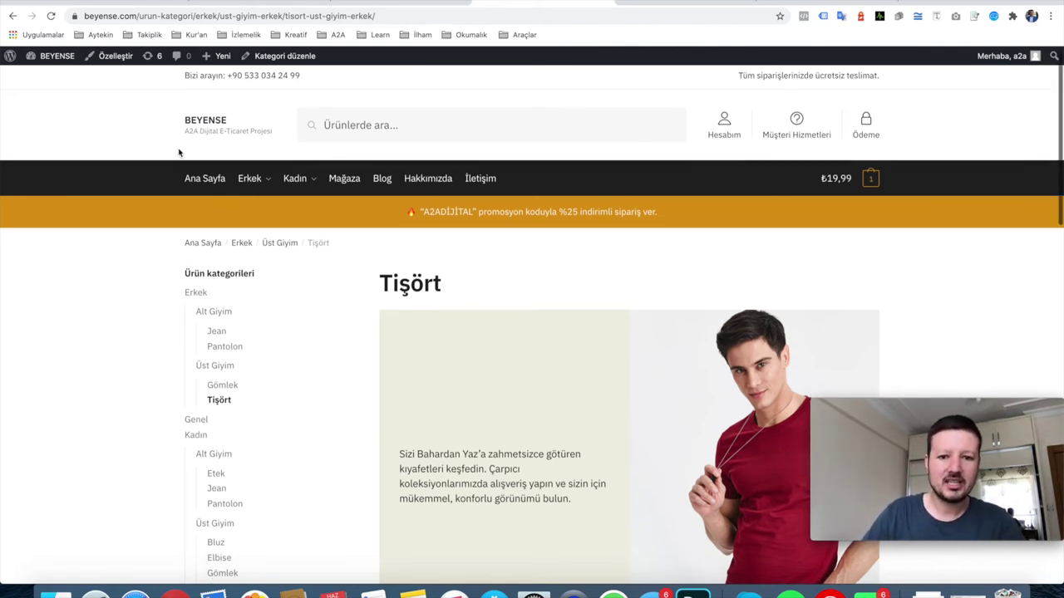
scroll(178, 152, "down", 6)
scroll(178, 152, "up", 6)
scroll(178, 152, "down", 3)
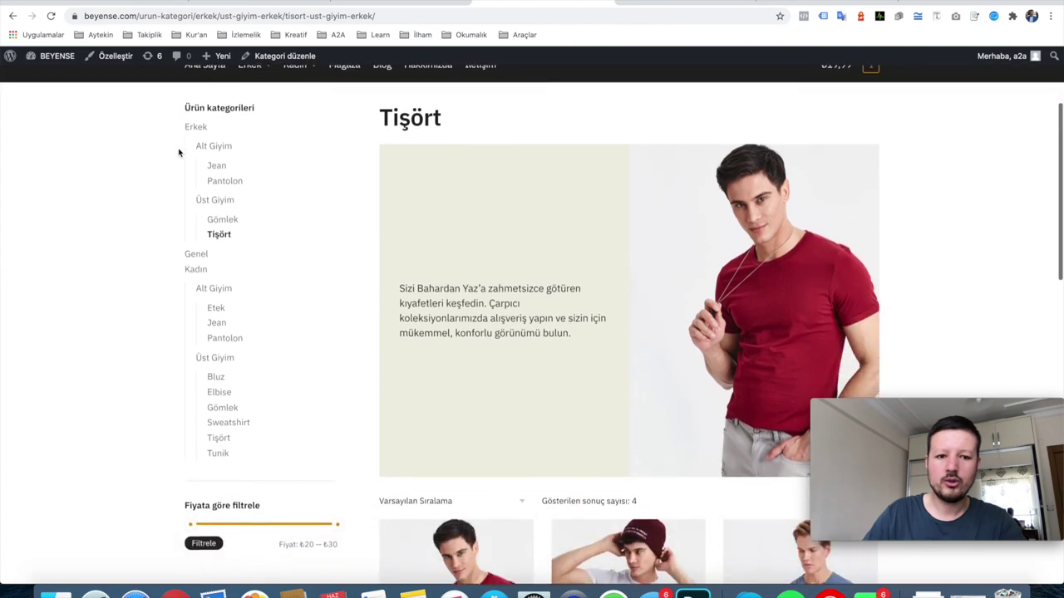
scroll(178, 152, "up", 3)
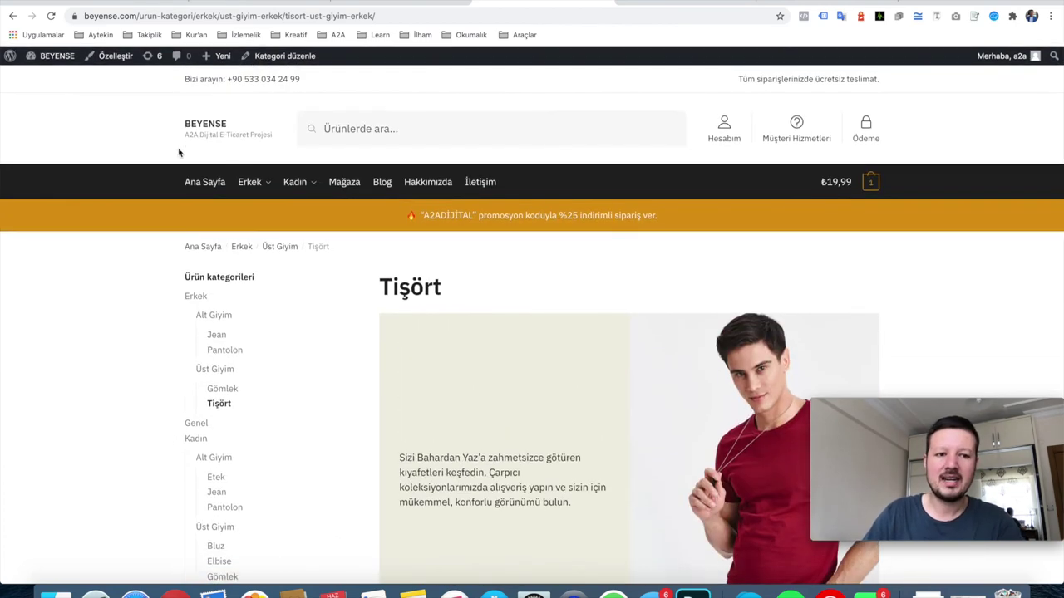
Open the theme customizer from the Tişört category page and look over the page preview.
scroll(114, 58, "up", 5)
scroll(114, 58, "up", 1)
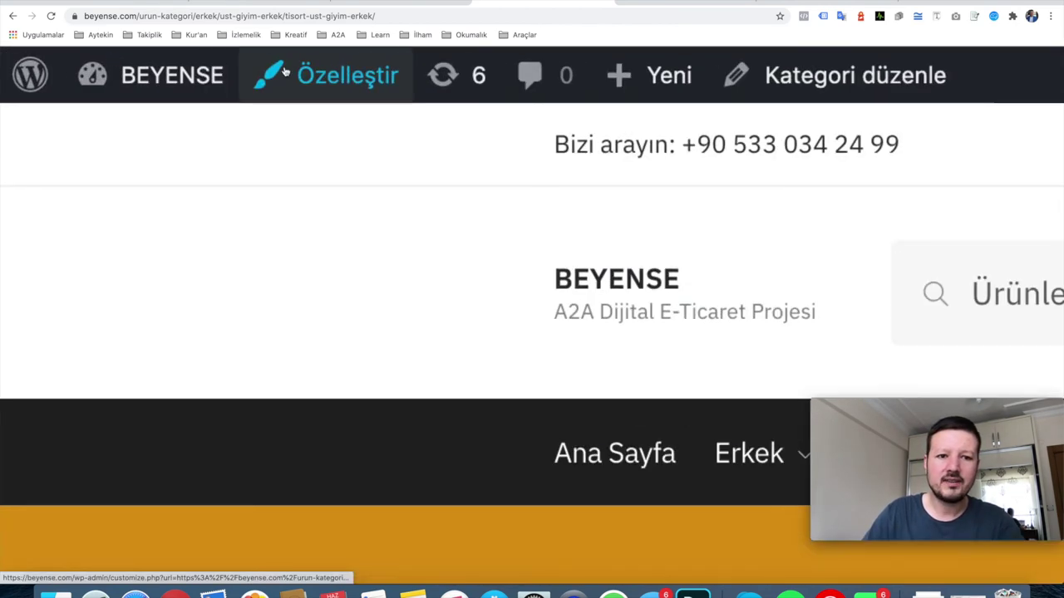
scroll(332, 75, "down", 1)
scroll(333, 74, "down", 2)
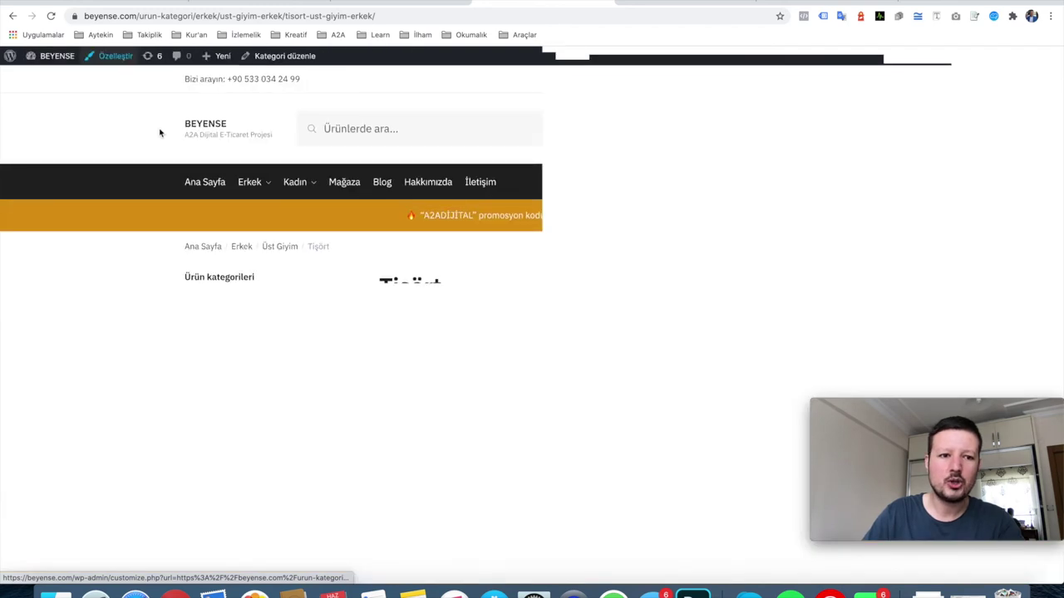
left_click(112, 58)
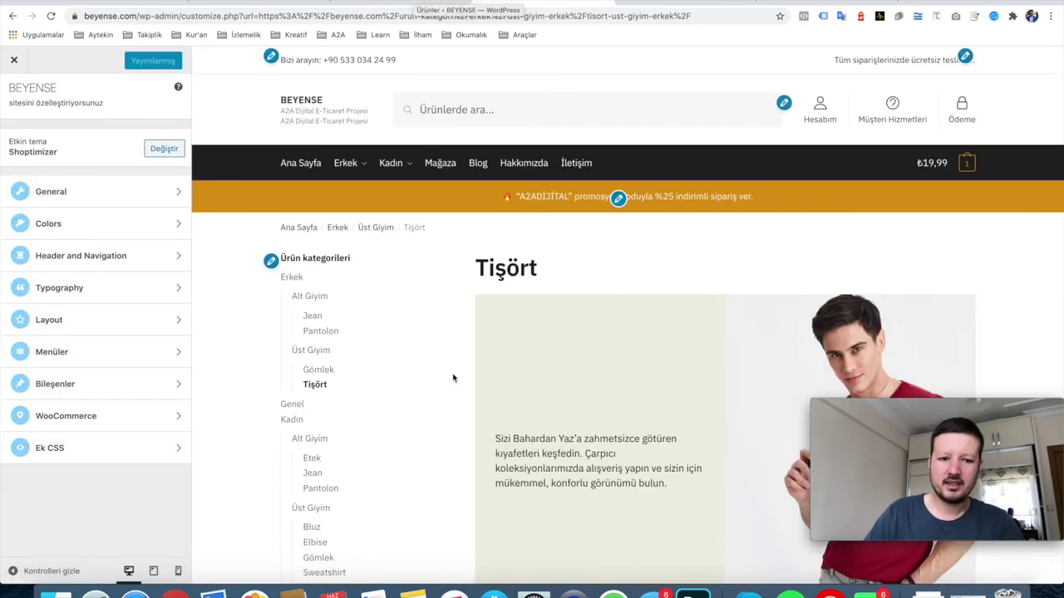
scroll(453, 378, "down", 3)
scroll(453, 378, "up", 3)
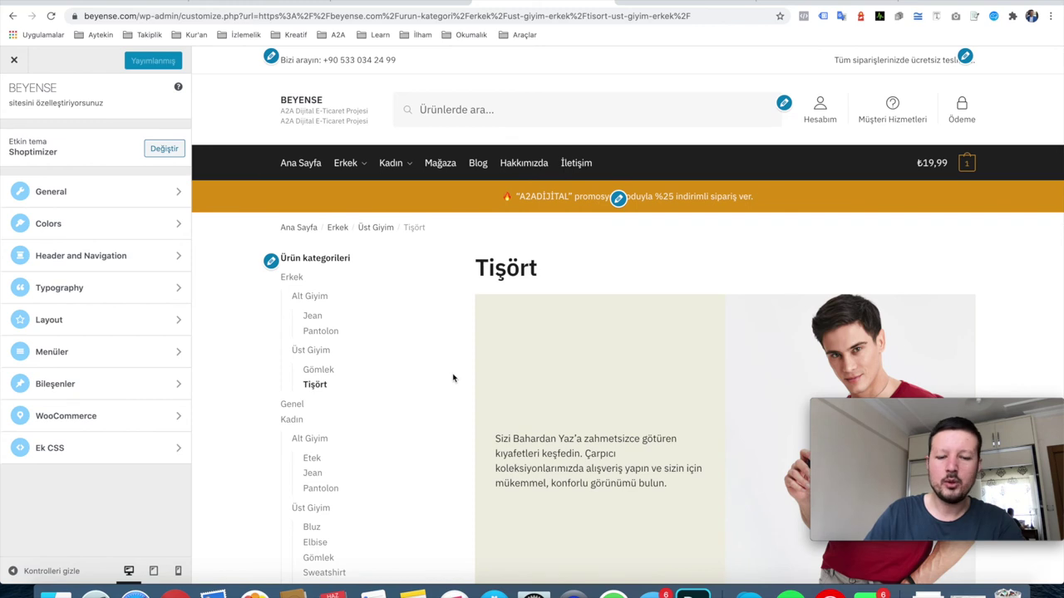